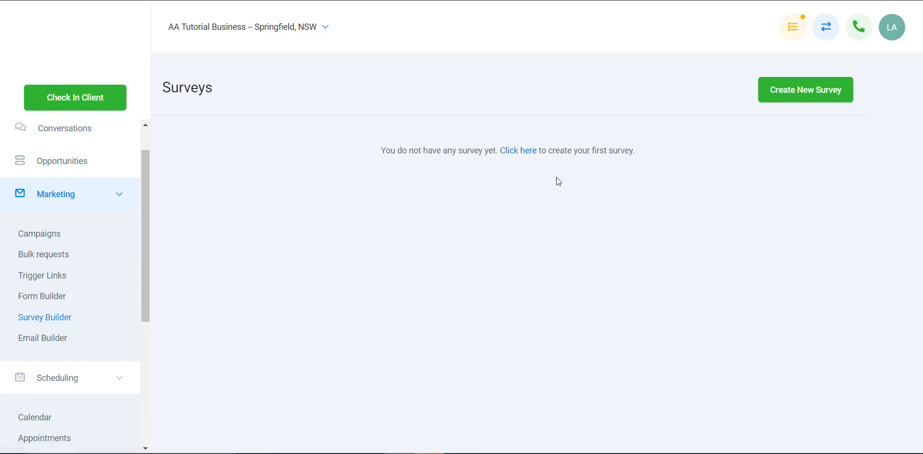
# Create a new survey and name it "Tutorial Survey".
pyautogui.click(517, 151)
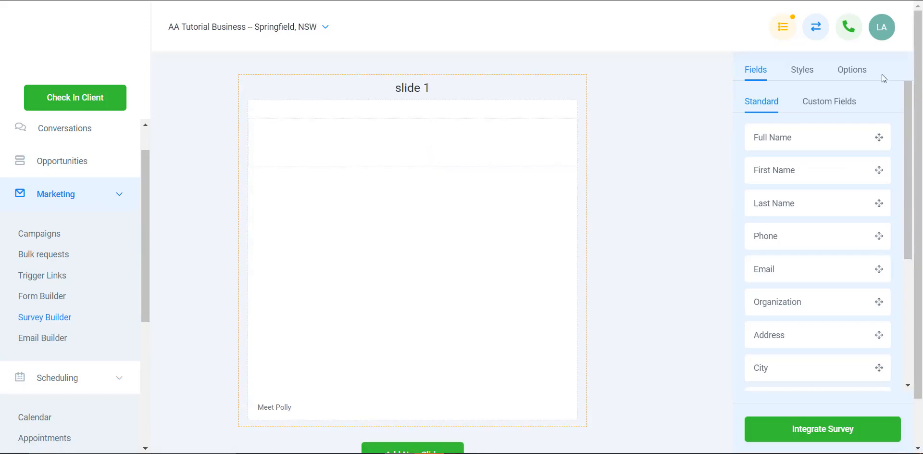
pyautogui.click(842, 71)
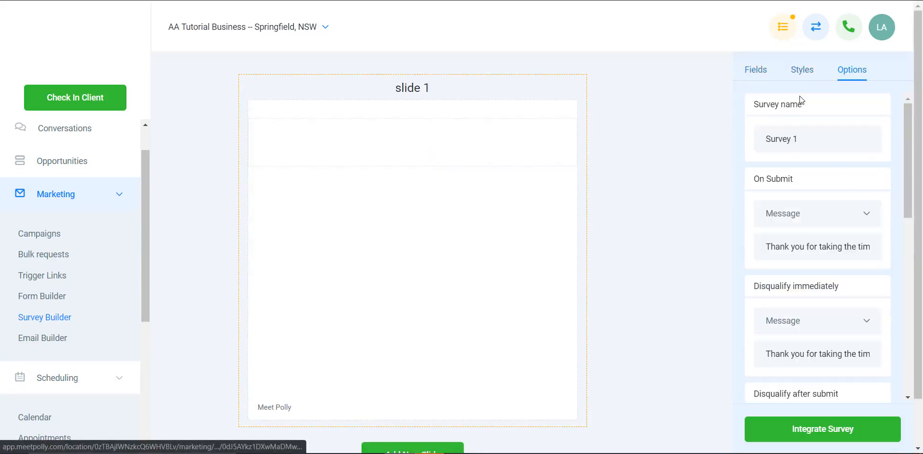
pyautogui.tripleClick(803, 139)
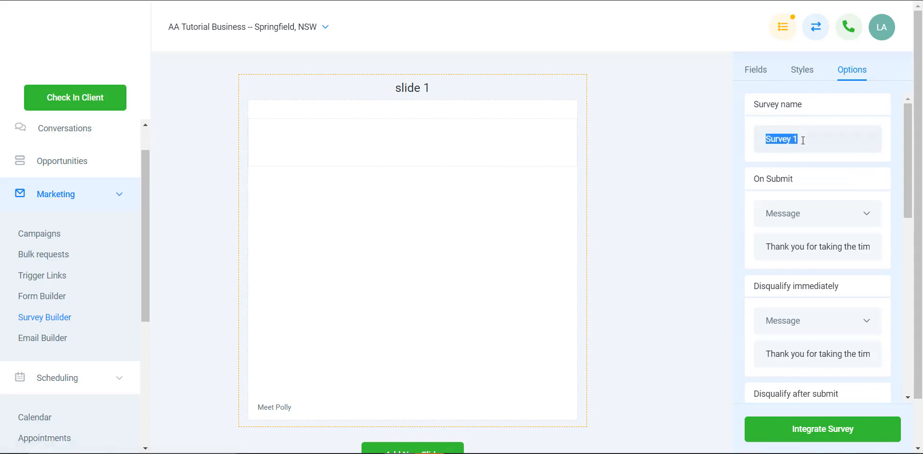
pyautogui.write('Tutorial Survey')
# Reopen Tutorial Survey from the survey list and turn off agency branding in its styles.
pyautogui.click(58, 318)
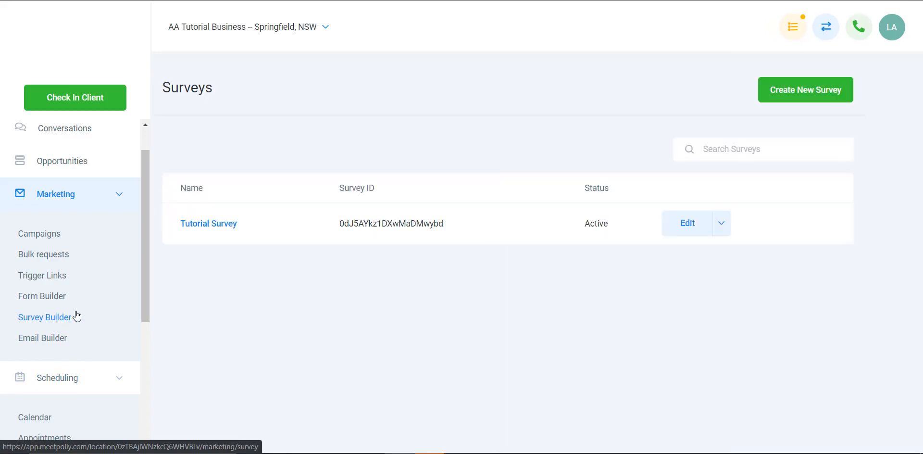
pyautogui.click(231, 230)
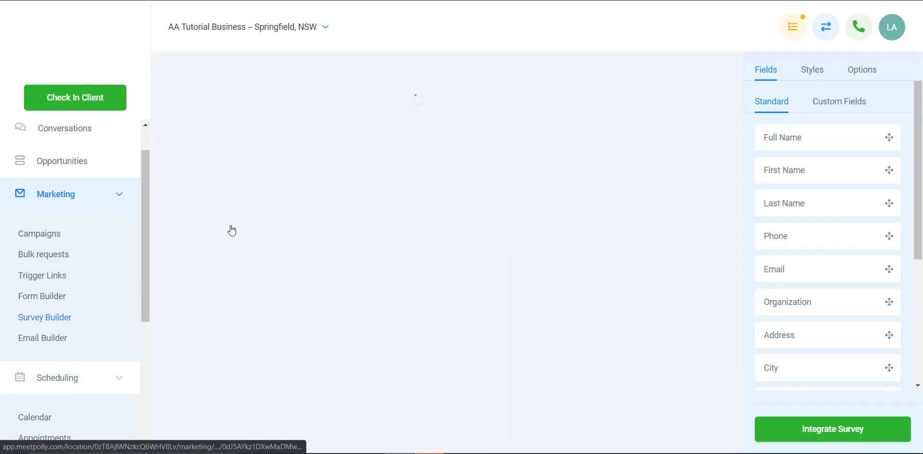
pyautogui.click(800, 73)
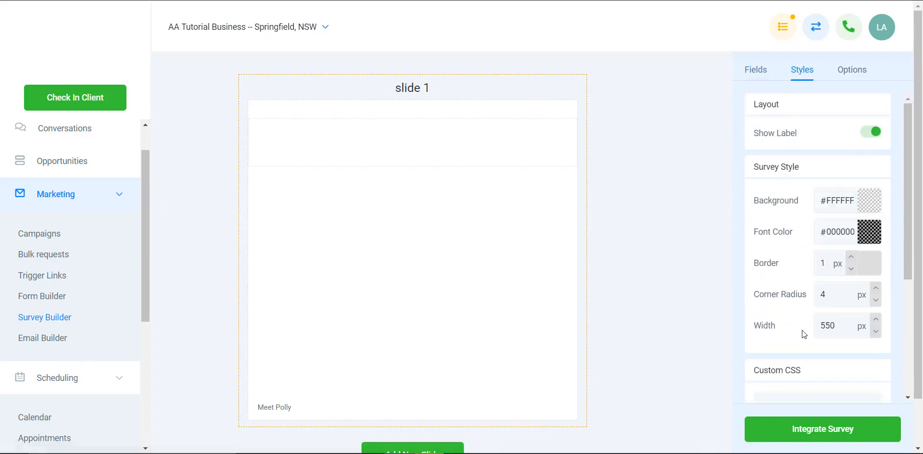
pyautogui.scroll(-4, 803, 336)
pyautogui.click(860, 316)
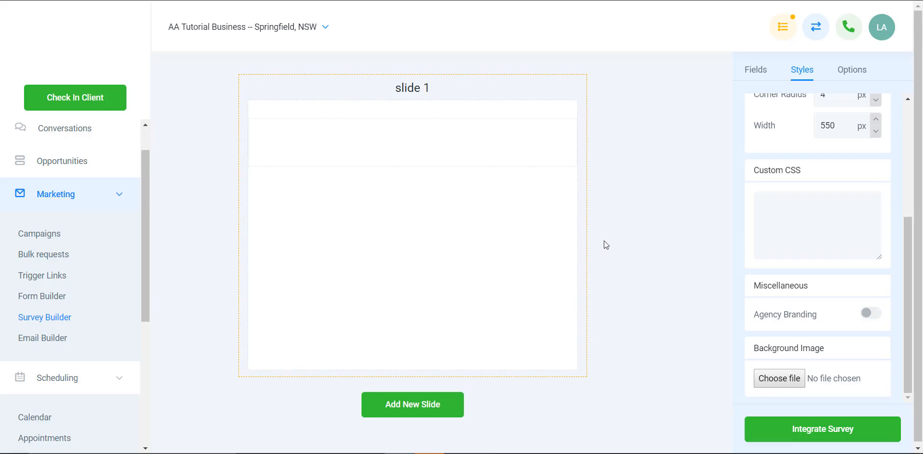
pyautogui.scroll(1, 744, 268)
pyautogui.scroll(4, 743, 263)
# Create a text custom field "What is your #1 challenge?" with placeholder "Please type your answer here" and place it on slide 1.
pyautogui.click(756, 71)
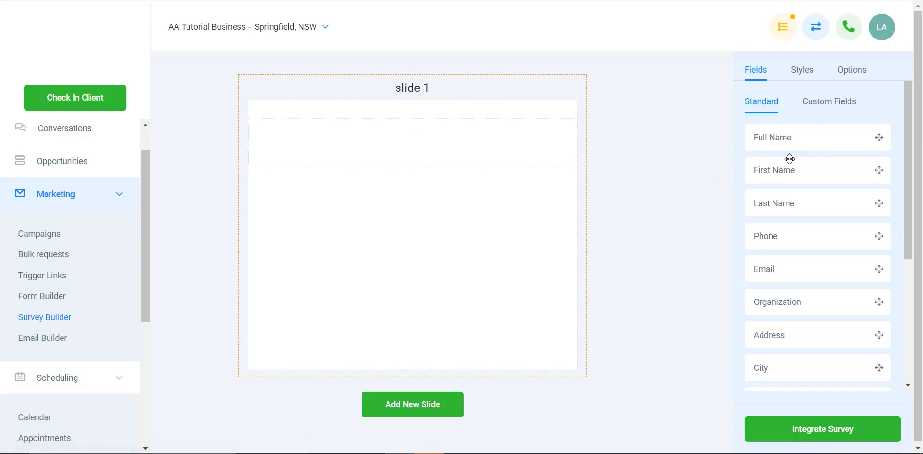
pyautogui.scroll(-5, 785, 202)
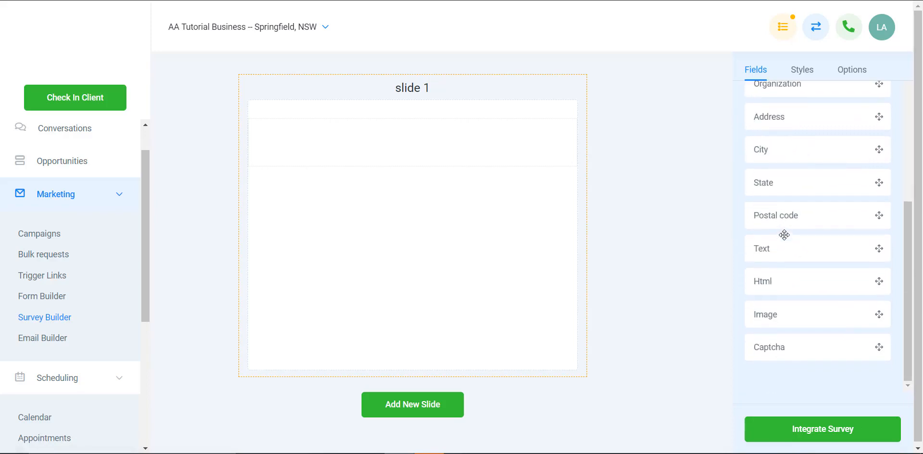
pyautogui.scroll(5, 784, 234)
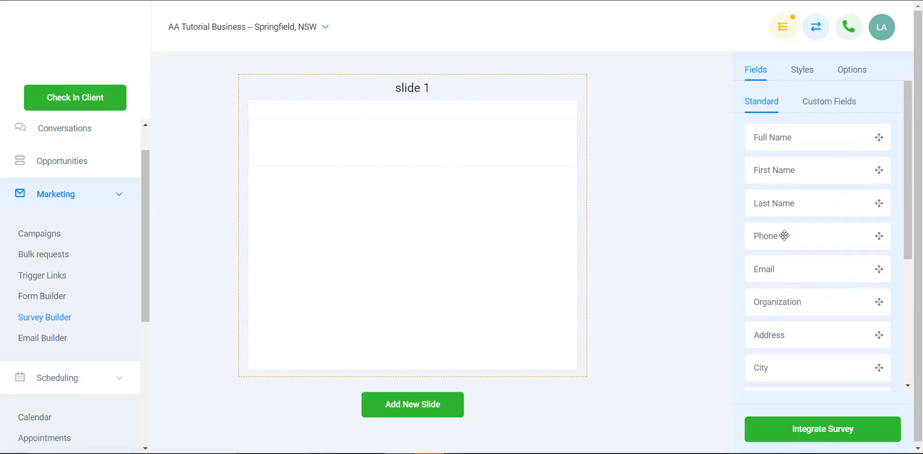
pyautogui.click(818, 105)
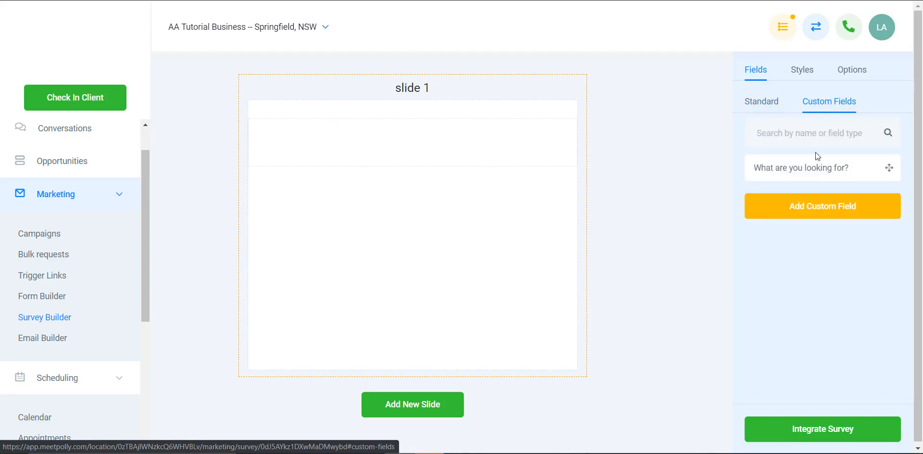
pyautogui.click(825, 210)
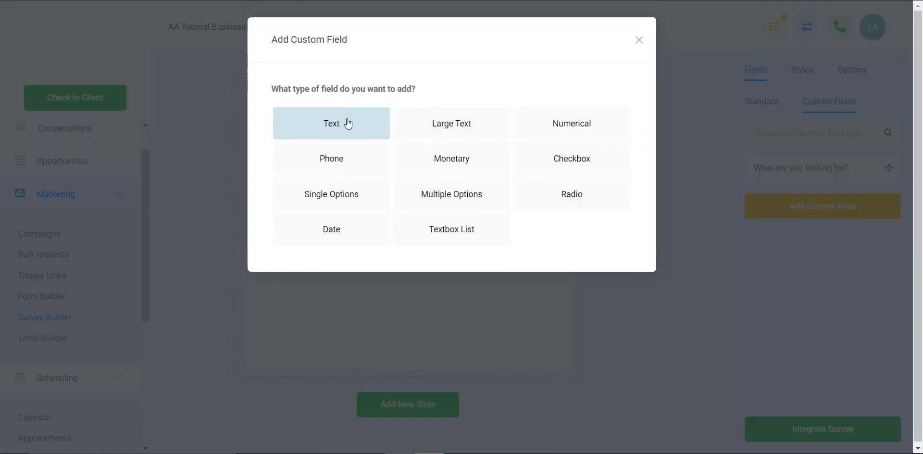
pyautogui.click(349, 126)
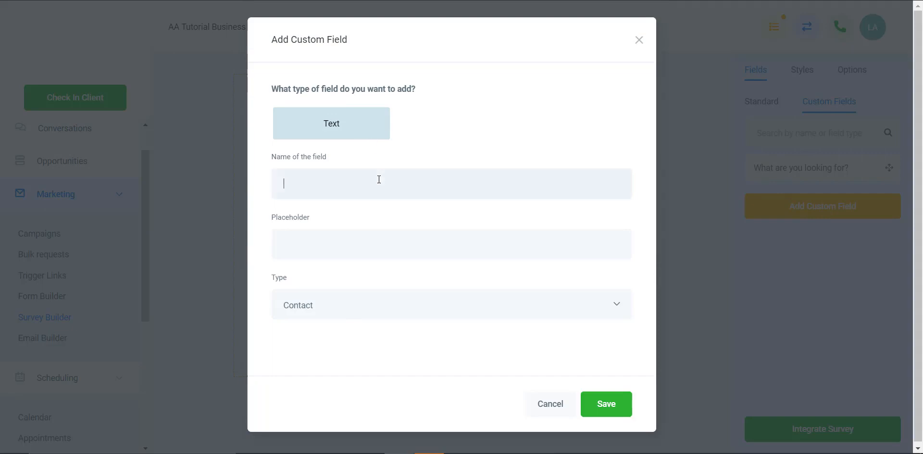
pyautogui.write('What is your #1 challenge?')
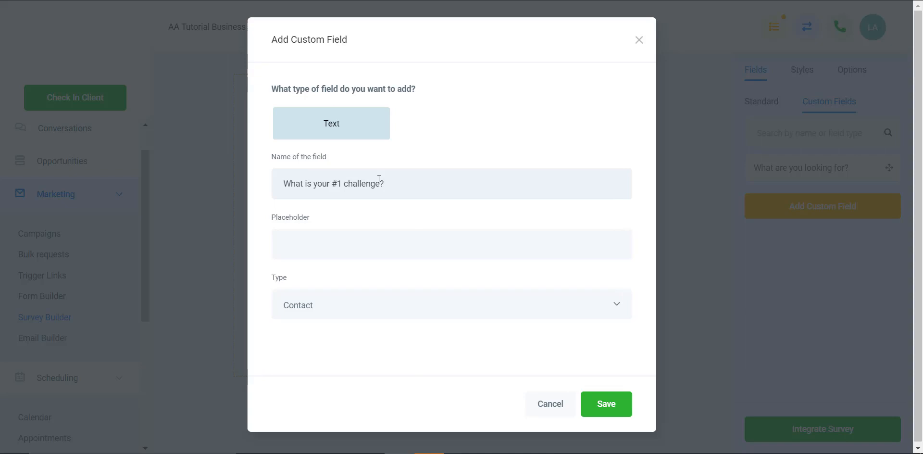
pyautogui.click(387, 244)
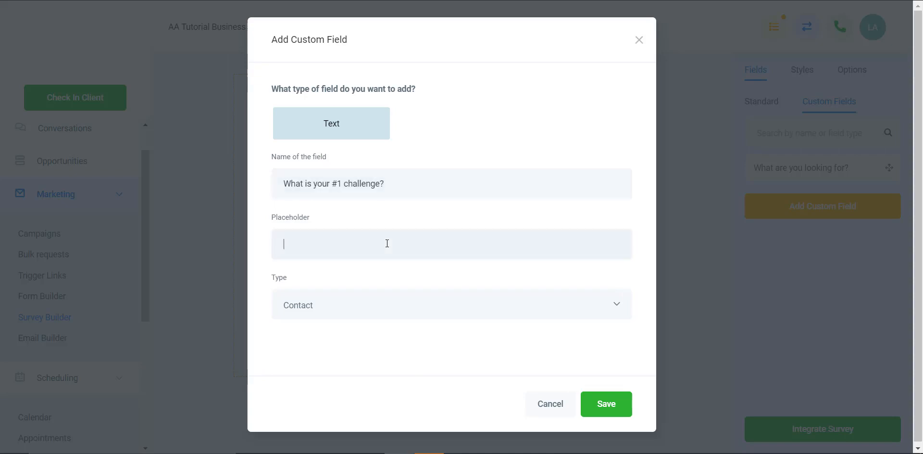
pyautogui.write('Please type your answer here')
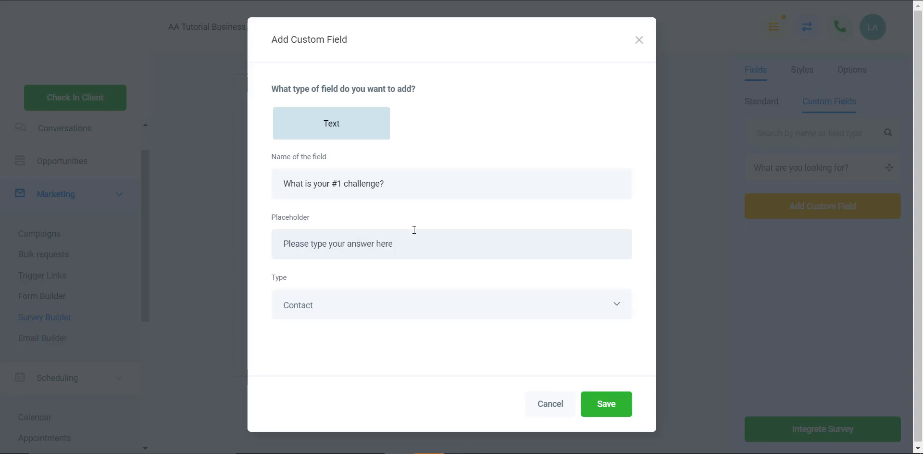
pyautogui.click(585, 409)
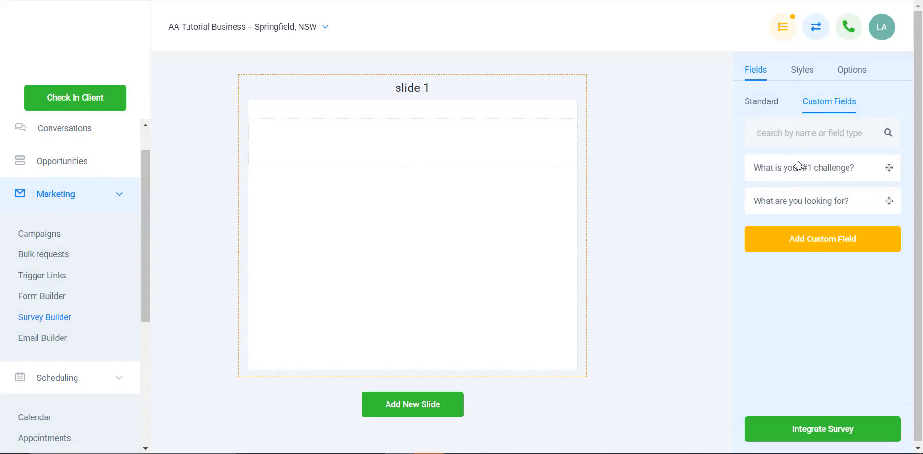
pyautogui.moveTo(807, 166); pyautogui.dragTo(425, 152)
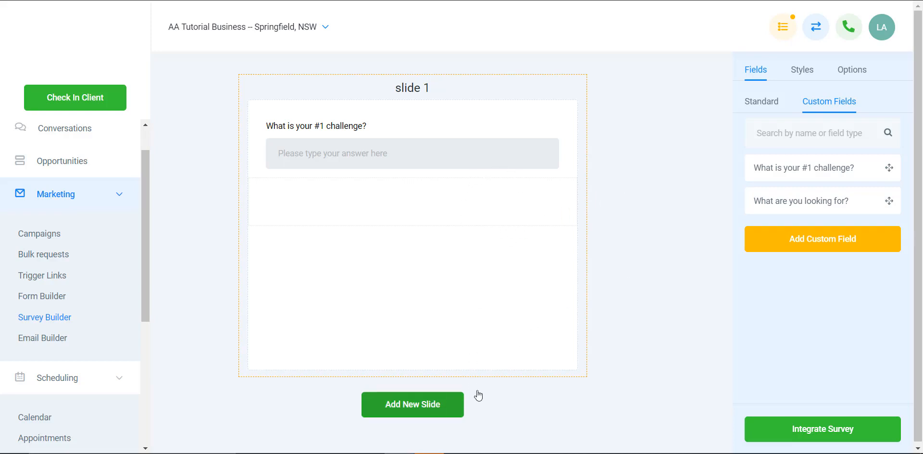
pyautogui.moveTo(766, 198); pyautogui.dragTo(461, 194)
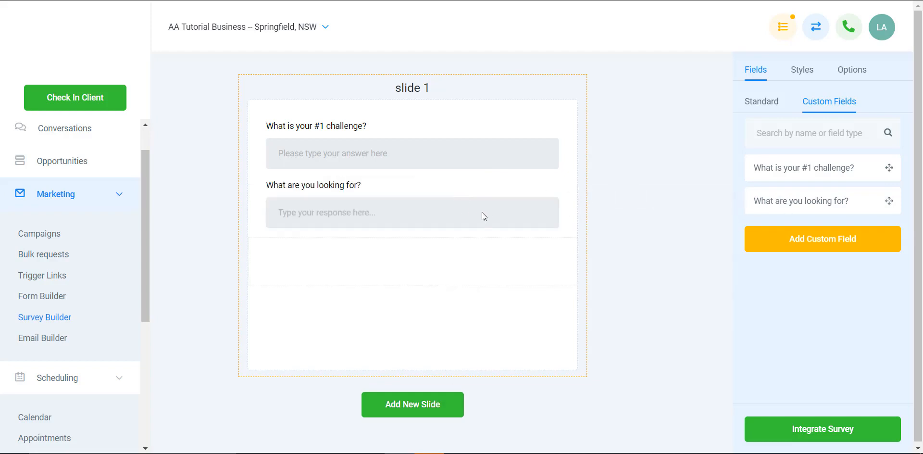
pyautogui.click(514, 201)
pyautogui.click(561, 190)
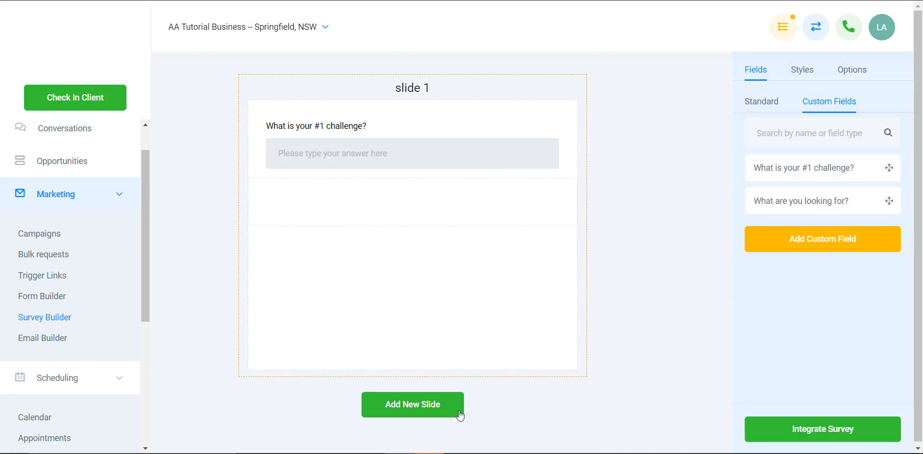
# Add a second slide to the survey.
pyautogui.click(426, 412)
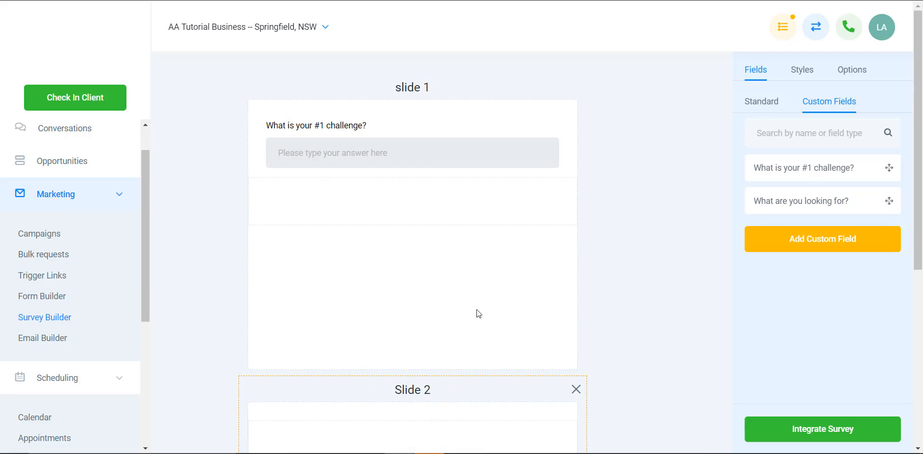
pyautogui.scroll(-2, 479, 312)
pyautogui.scroll(-2, 478, 311)
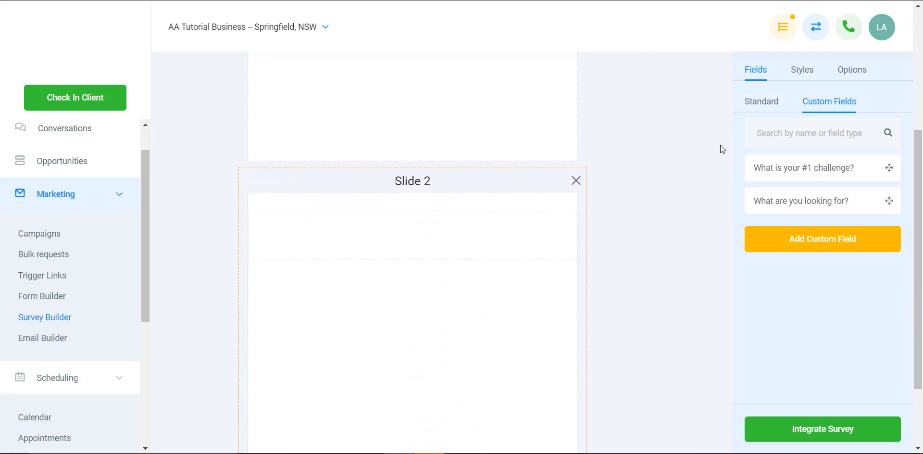
# Start a new radio custom field for the contact named "Are you a man or a woman?".
pyautogui.click(826, 242)
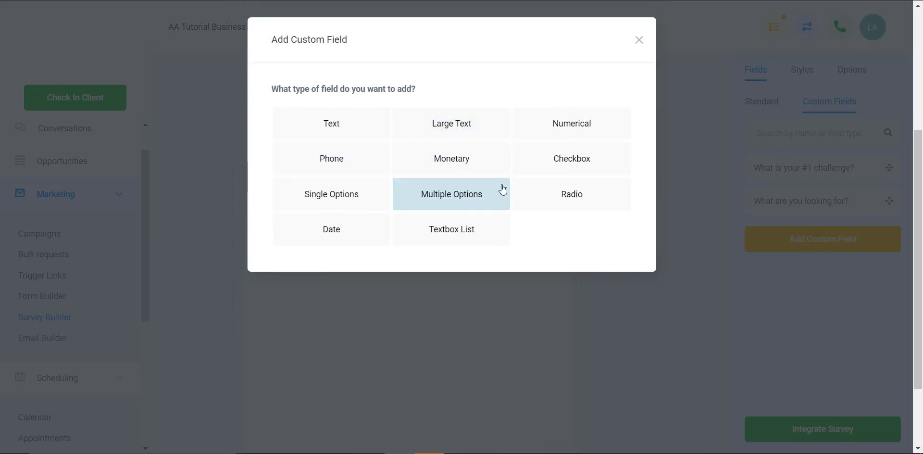
pyautogui.click(577, 196)
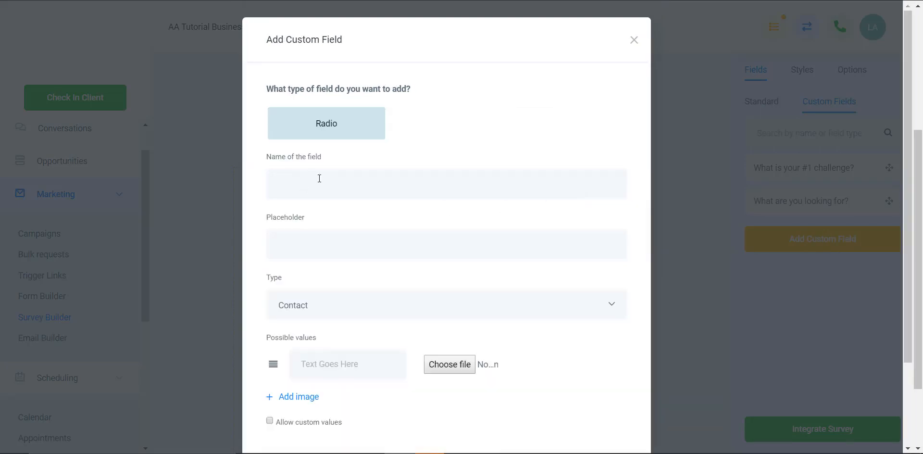
pyautogui.click(343, 185)
pyautogui.write('Are you a man or a woman?')
# Enter "Man" and "Female" as the radio field's possible values, without images.
pyautogui.scroll(-2, 342, 291)
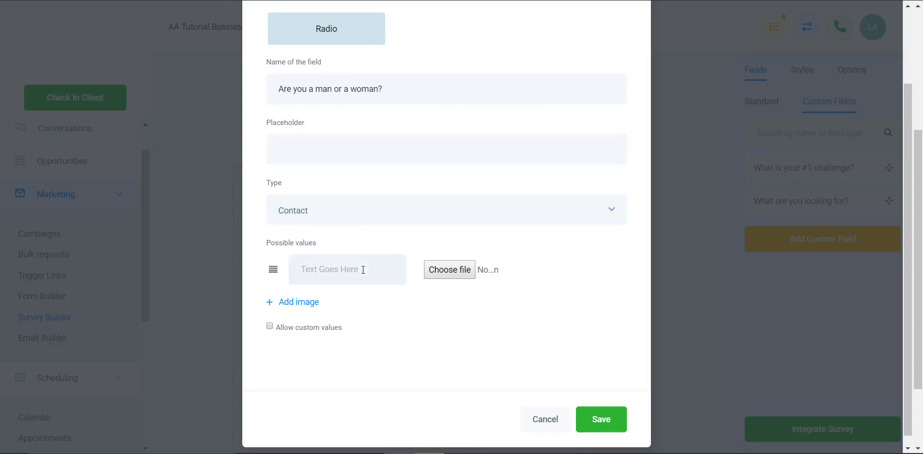
pyautogui.write('Man')
pyautogui.scroll(-1, 523, 350)
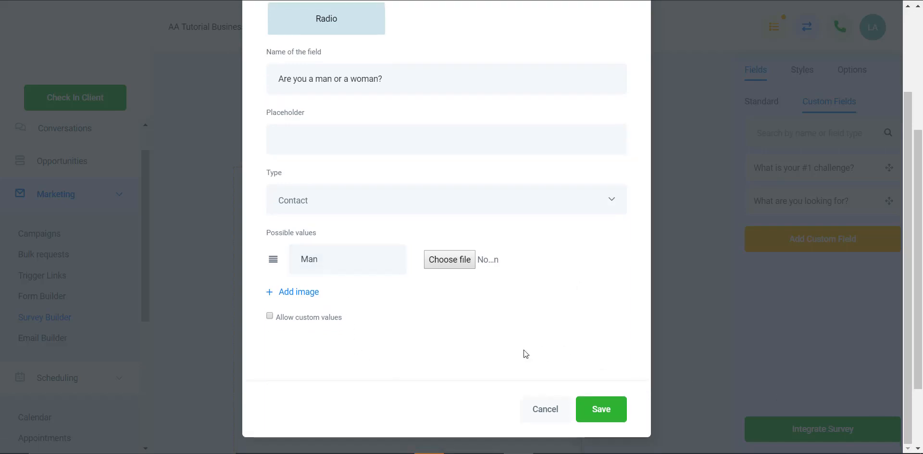
pyautogui.click(450, 261)
pyautogui.click(537, 263)
pyautogui.click(306, 297)
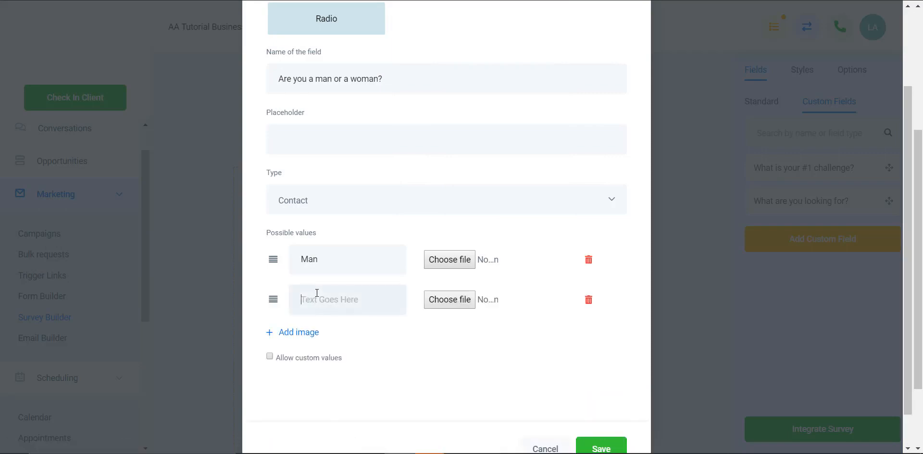
pyautogui.write('Female')
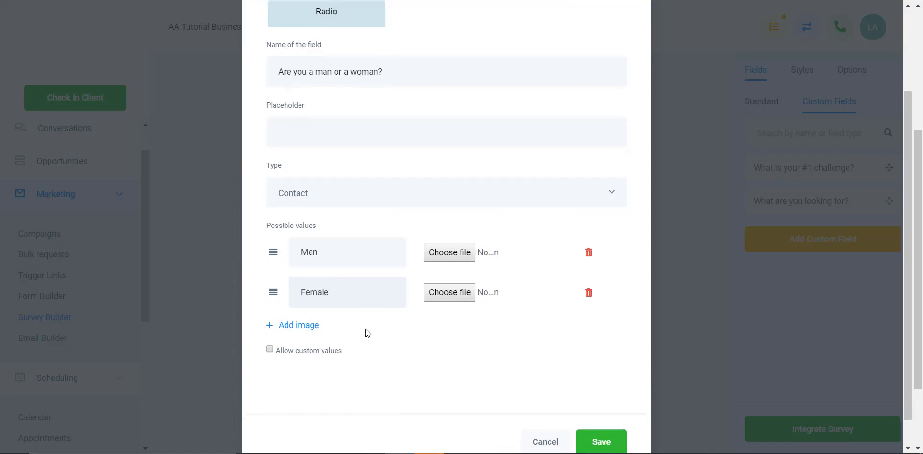
# Save the radio field without custom values allowed and place it on slide 2.
pyautogui.scroll(-1, 351, 330)
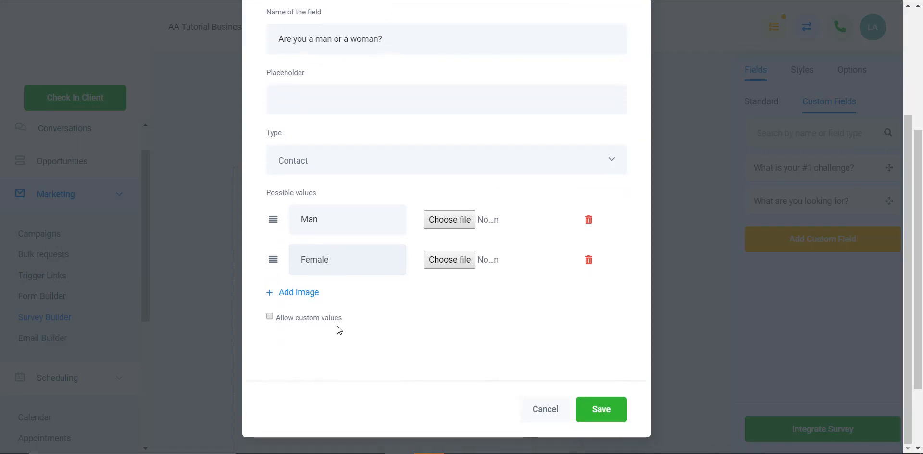
pyautogui.click(271, 321)
pyautogui.scroll(3, 312, 328)
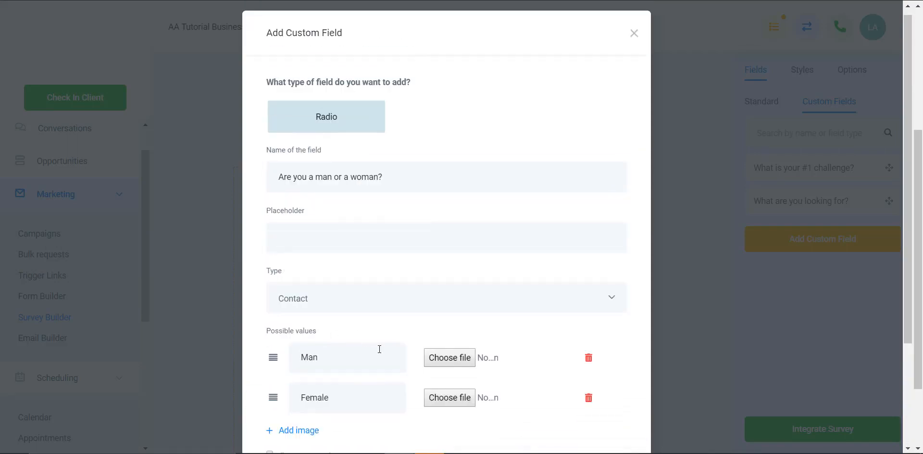
pyautogui.scroll(-2, 364, 363)
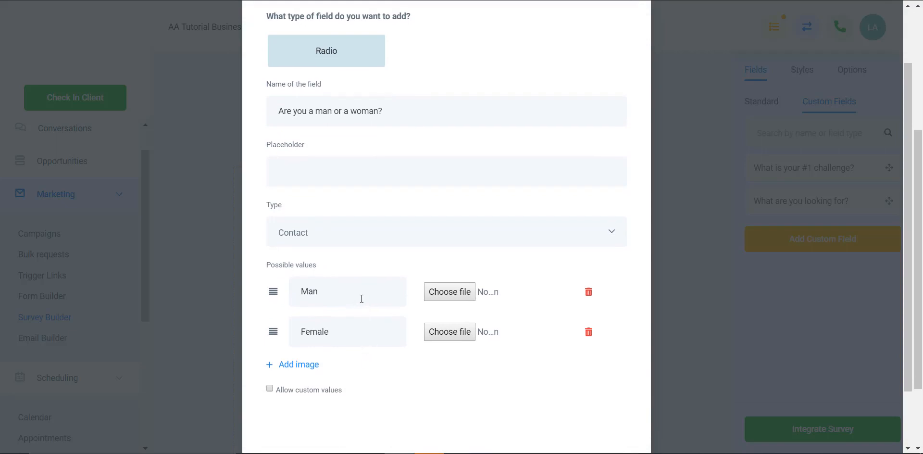
pyautogui.scroll(-2, 439, 336)
pyautogui.click(596, 405)
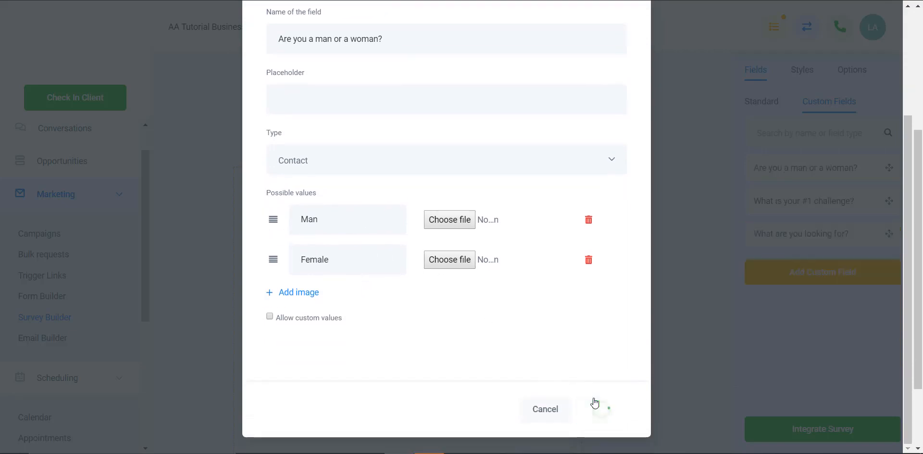
pyautogui.moveTo(797, 176); pyautogui.dragTo(475, 225)
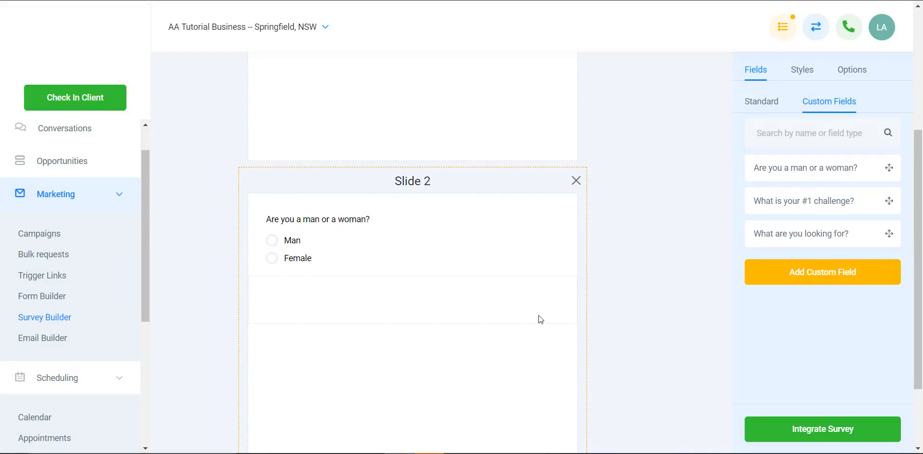
pyautogui.scroll(3, 547, 301)
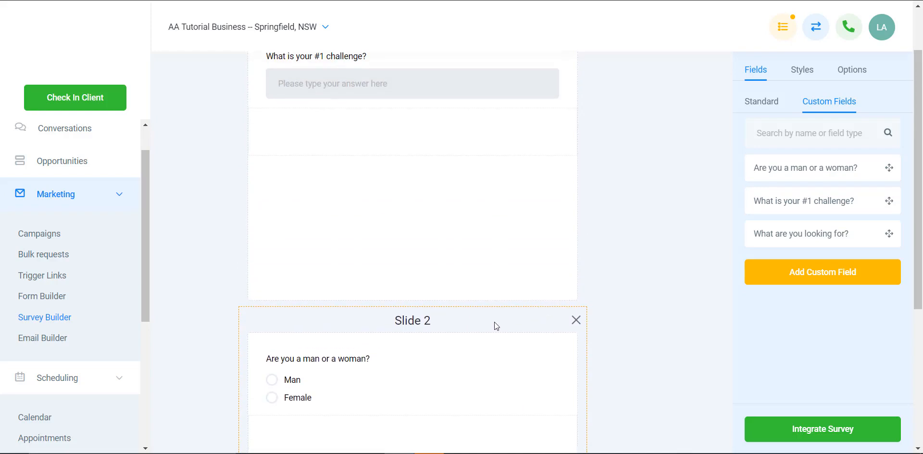
pyautogui.scroll(2, 494, 322)
pyautogui.scroll(-2, 476, 337)
pyautogui.scroll(-1, 475, 334)
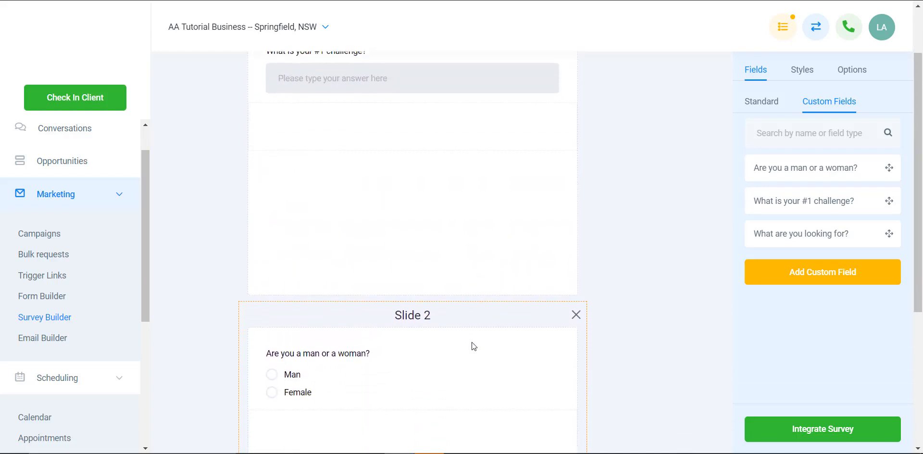
# Reorder the survey slides so that slide 2 comes before slide 1.
pyautogui.moveTo(486, 312); pyautogui.dragTo(486, 89)
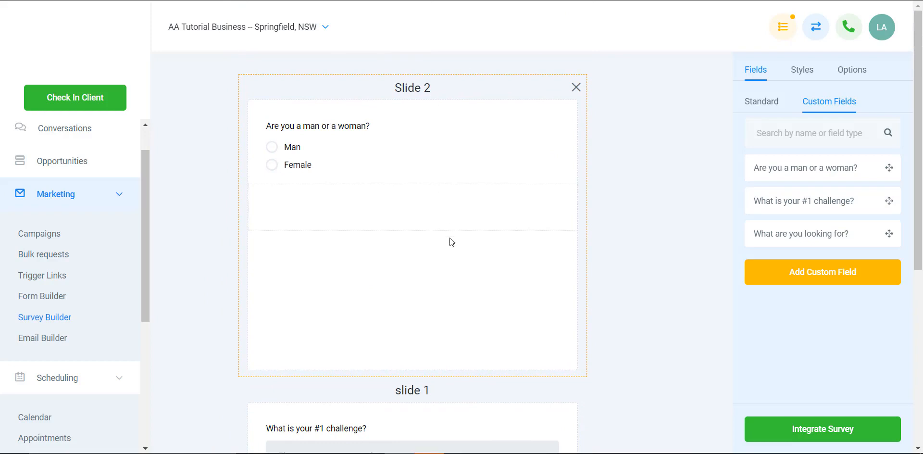
pyautogui.scroll(-6, 451, 242)
pyautogui.scroll(6, 452, 235)
pyautogui.scroll(-5, 430, 308)
pyautogui.scroll(5, 460, 338)
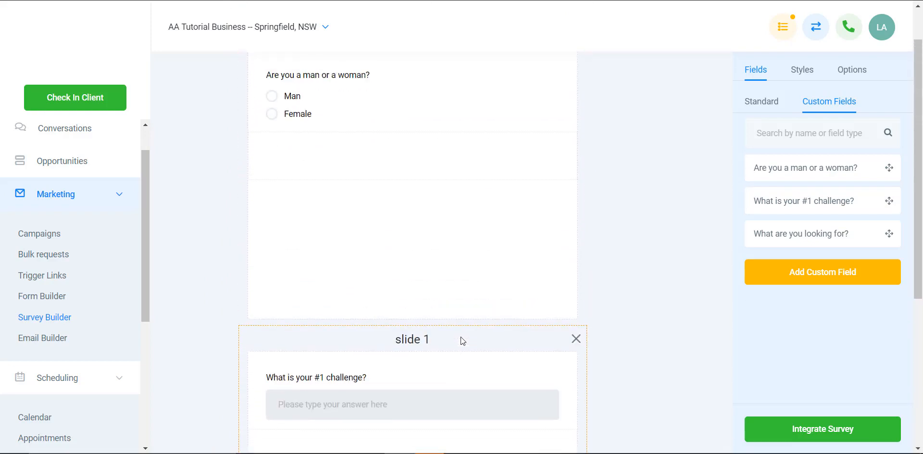
# Examine the field settings and logic options of the man-or-woman question and the #1 challenge question.
pyautogui.click(422, 170)
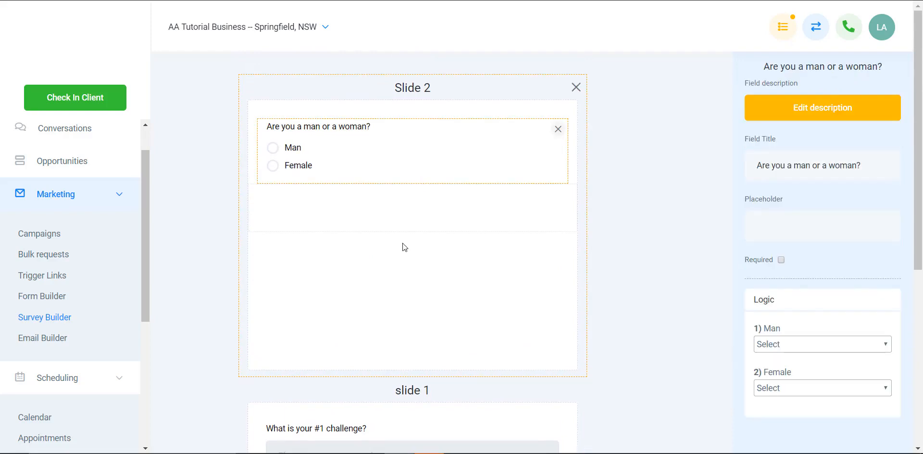
pyautogui.scroll(-3, 402, 315)
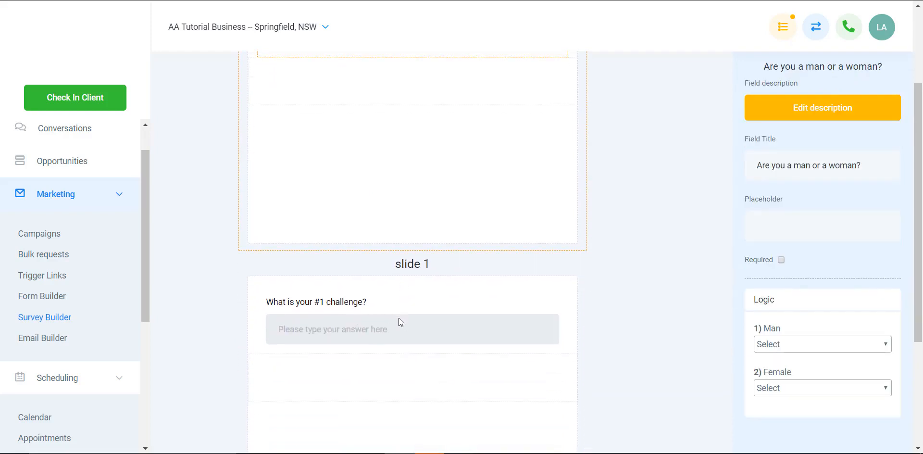
pyautogui.click(451, 299)
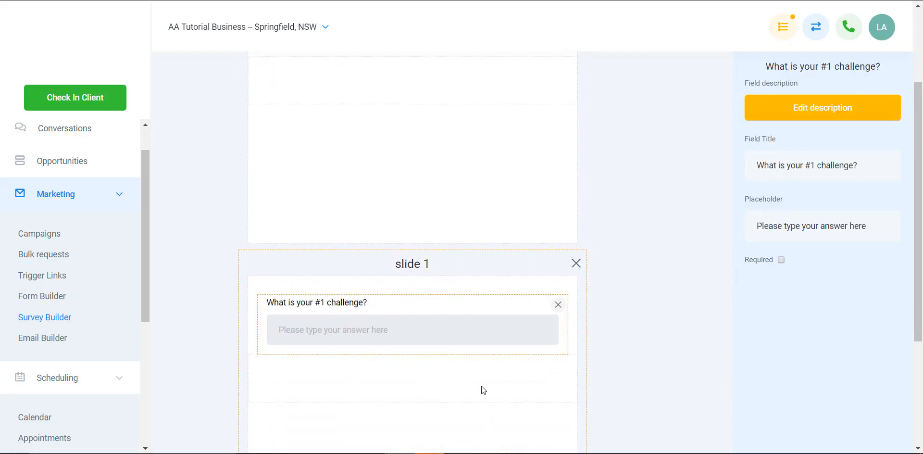
pyautogui.scroll(-3, 482, 387)
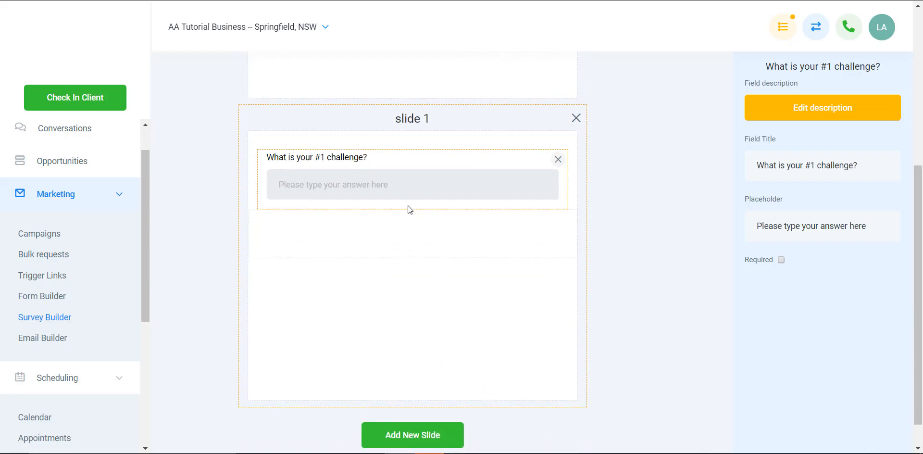
pyautogui.click(675, 169)
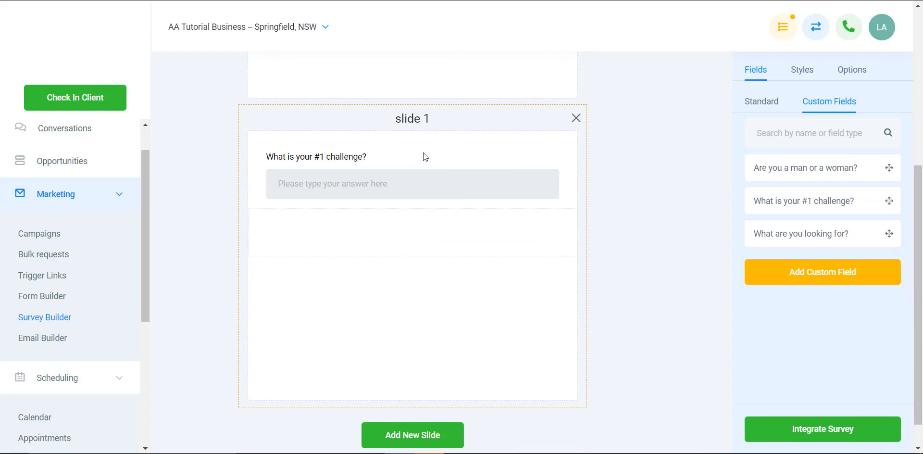
# Retitle the challenge question on slide 1 as "So as a Man... What is your #1 challenge?".
pyautogui.click(352, 160)
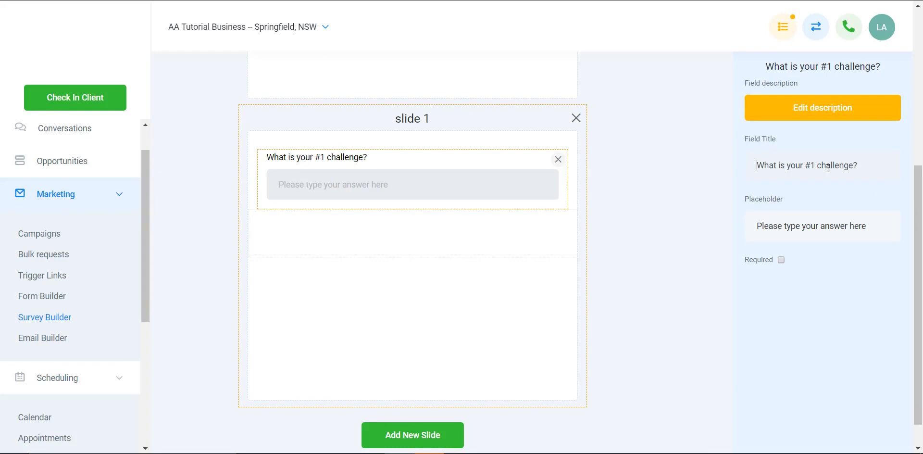
pyautogui.write('As')
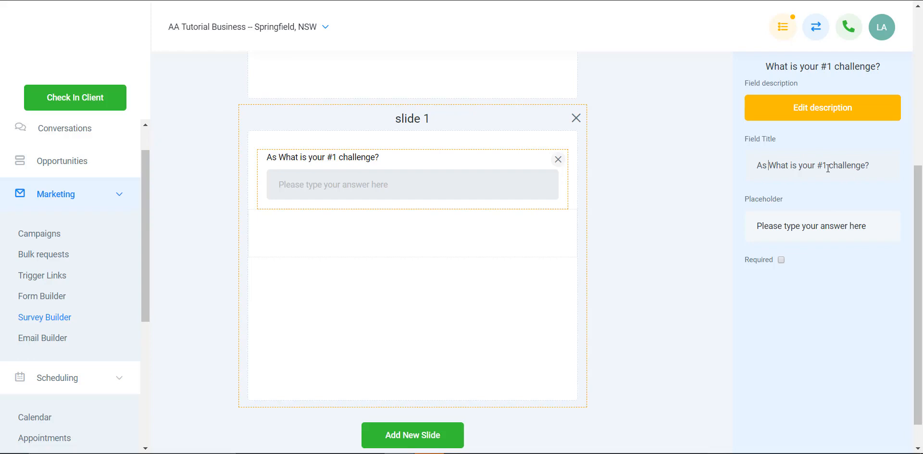
pyautogui.press('BackSpace')
pyautogui.press('BackSpace')
pyautogui.press('BackSpace')
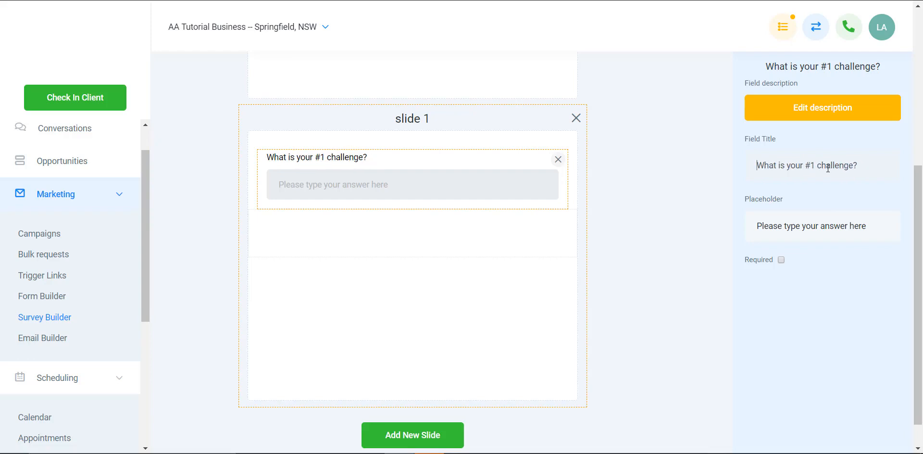
pyautogui.write('So as aa')
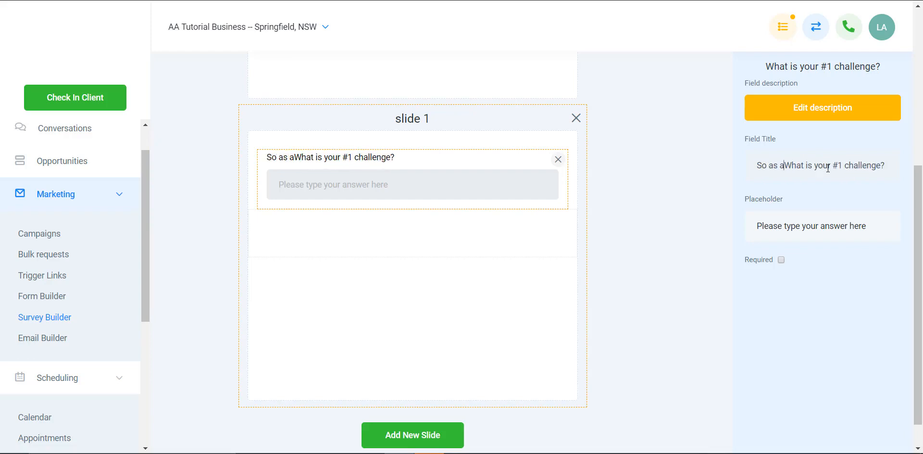
pyautogui.press('BackSpace')
pyautogui.write('Man.')
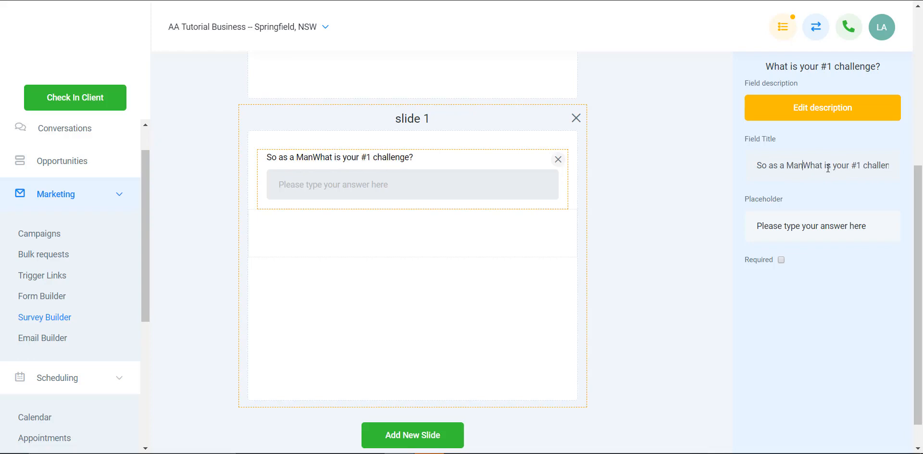
pyautogui.write('..')
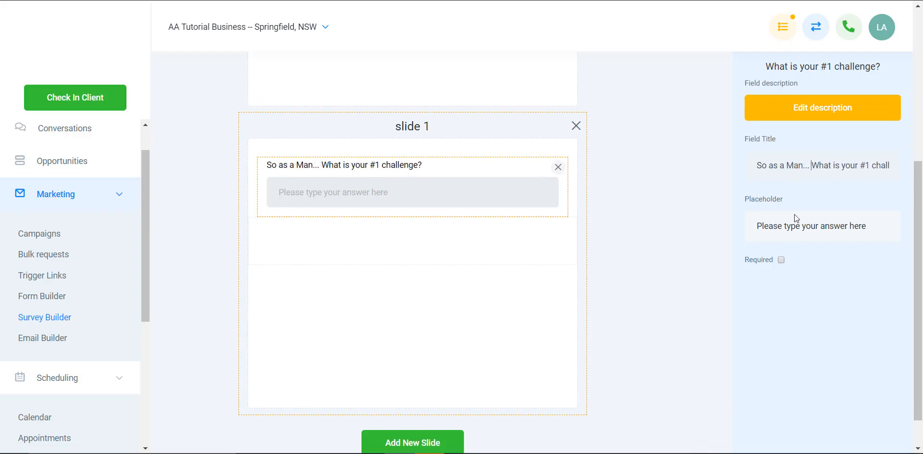
pyautogui.click(655, 262)
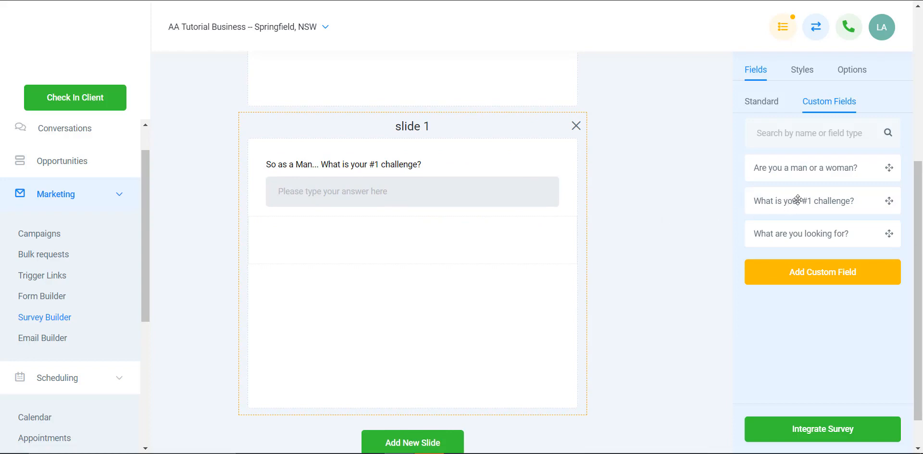
pyautogui.click(409, 186)
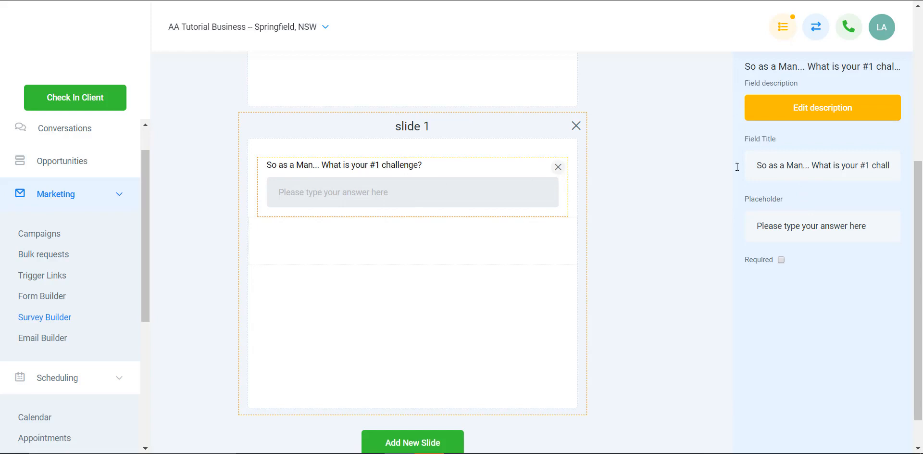
pyautogui.click(654, 207)
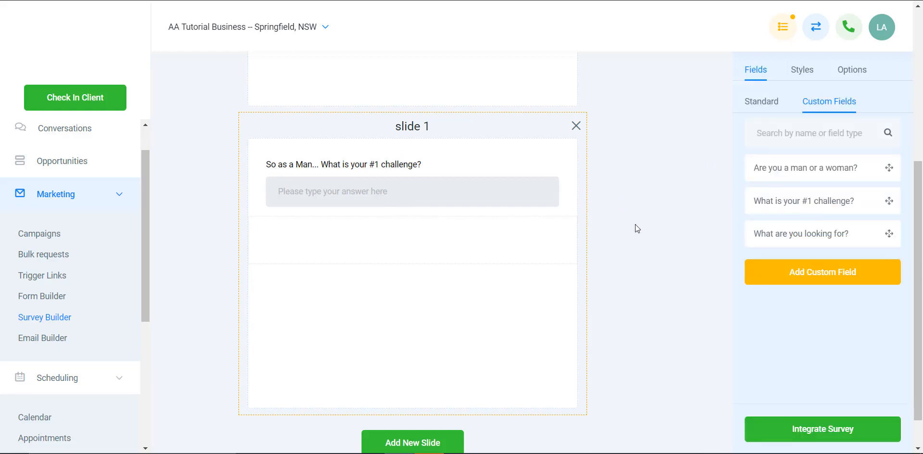
# Open the list of custom fields in the account settings.
pyautogui.scroll(-5, 72, 356)
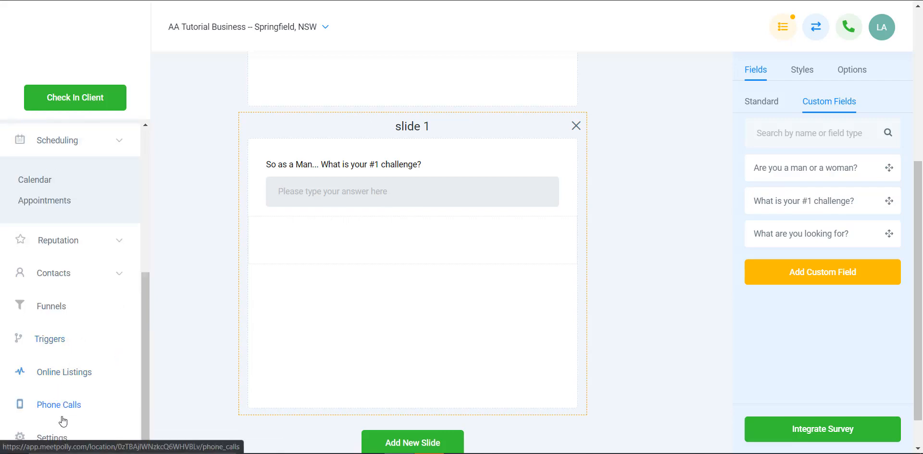
pyautogui.click(62, 435)
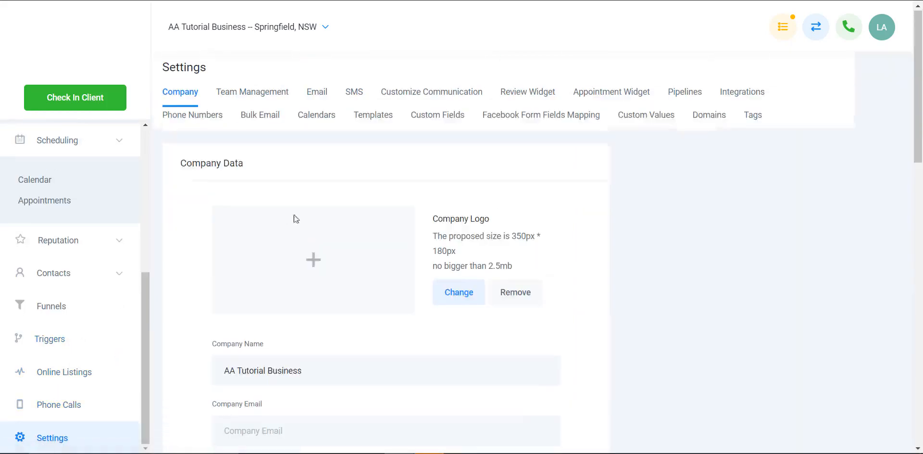
pyautogui.click(437, 117)
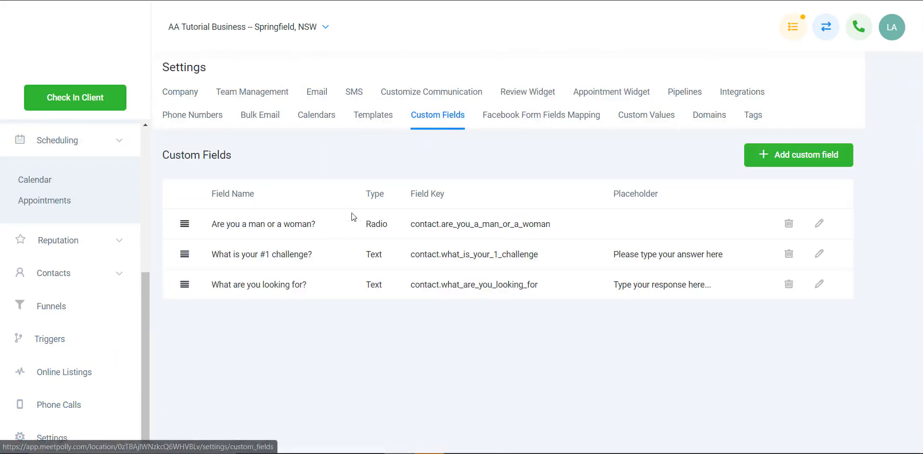
# Rename the #1 challenge custom field as "Men, what is your #1 challenge?" and save it.
pyautogui.click(819, 255)
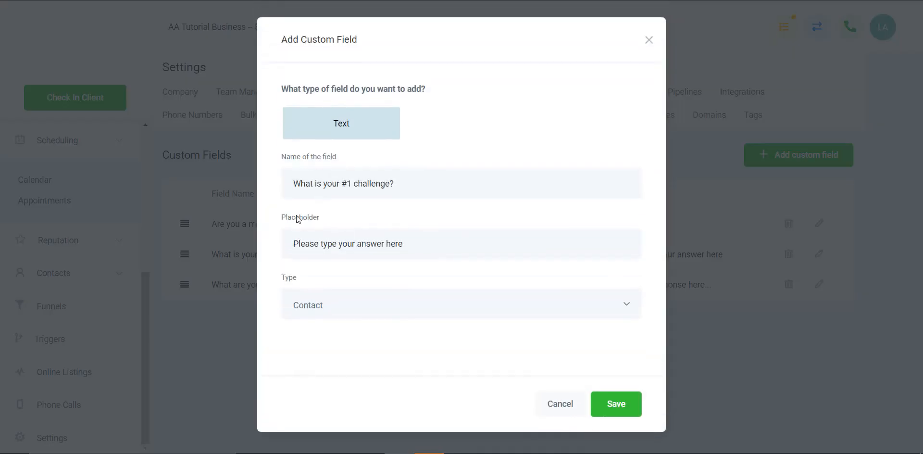
pyautogui.click(297, 185)
pyautogui.write('Men')
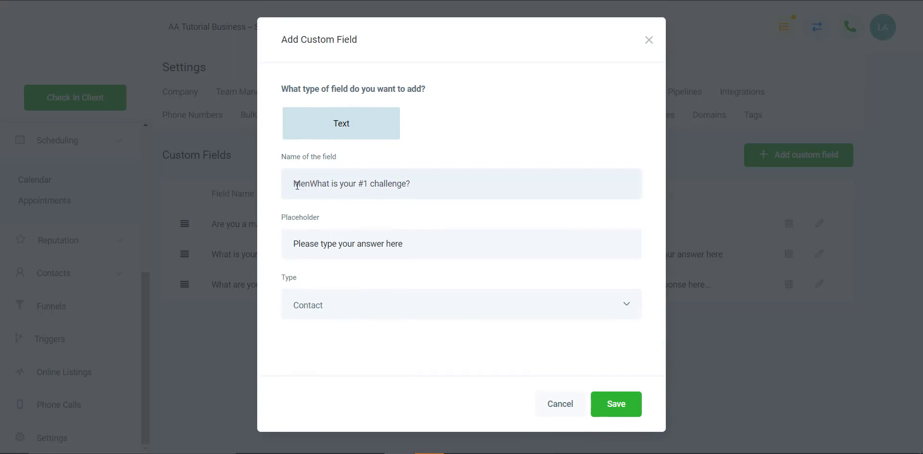
pyautogui.write(',')
pyautogui.press('Delete')
pyautogui.write('w')
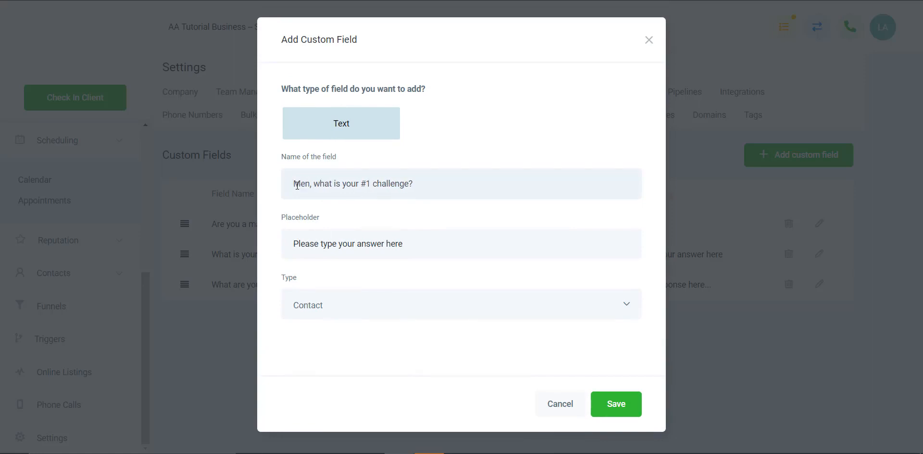
pyautogui.click(620, 406)
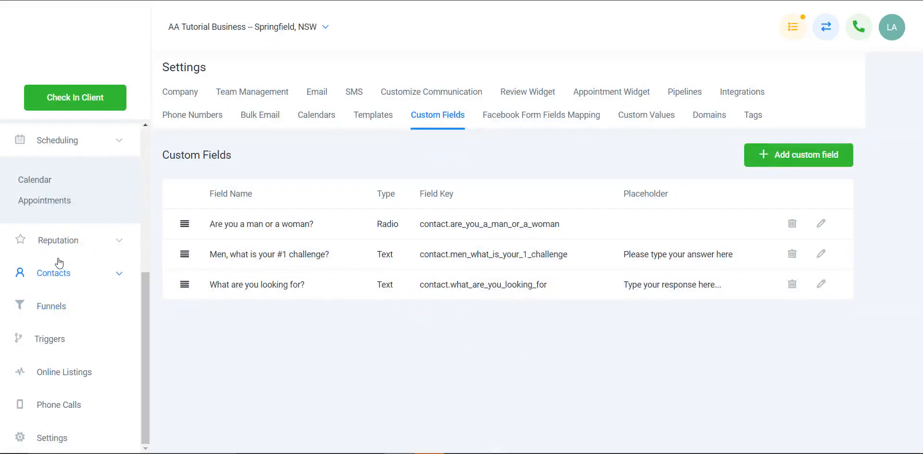
# Reopen Tutorial Survey for editing in the survey builder and add a third slide.
pyautogui.scroll(5, 54, 219)
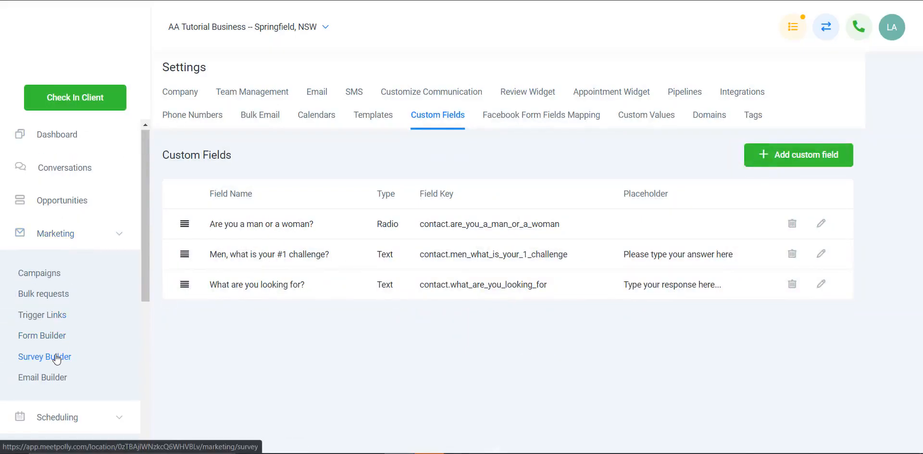
pyautogui.click(58, 355)
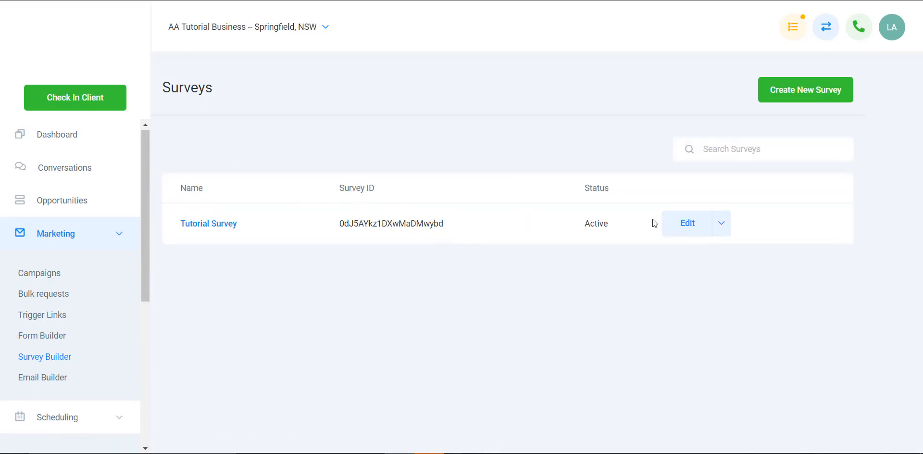
pyautogui.click(680, 223)
pyautogui.scroll(-3, 389, 278)
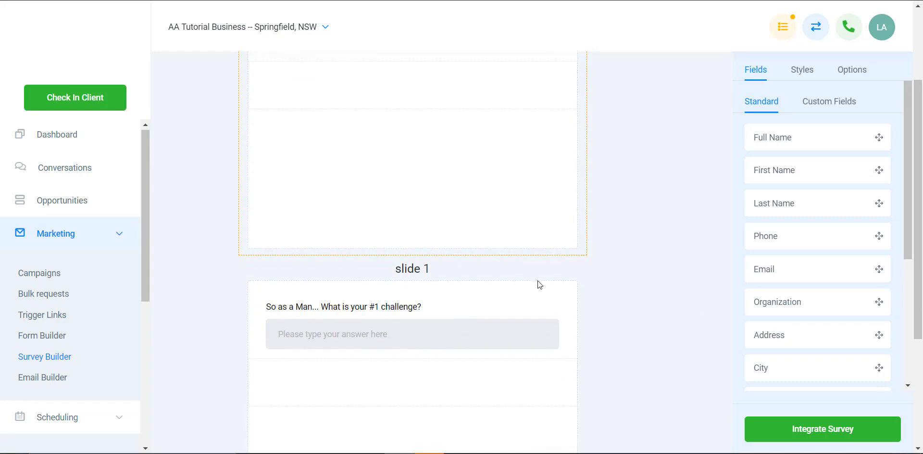
pyautogui.scroll(-4, 534, 285)
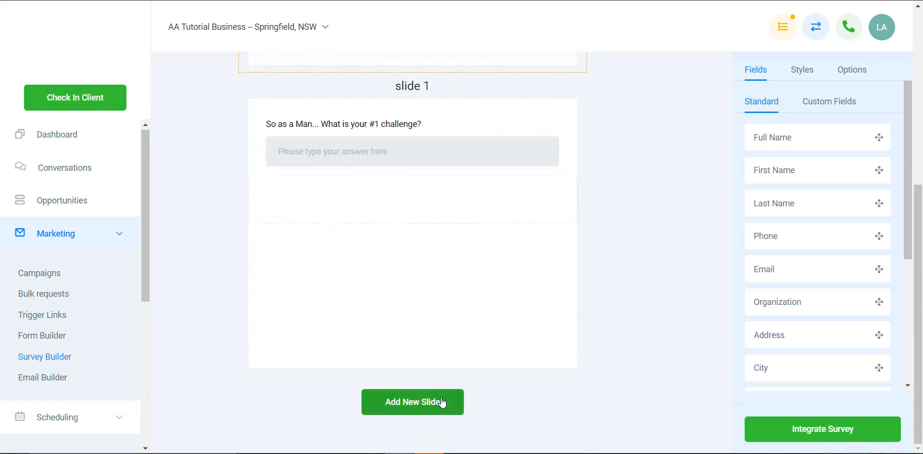
pyautogui.click(457, 399)
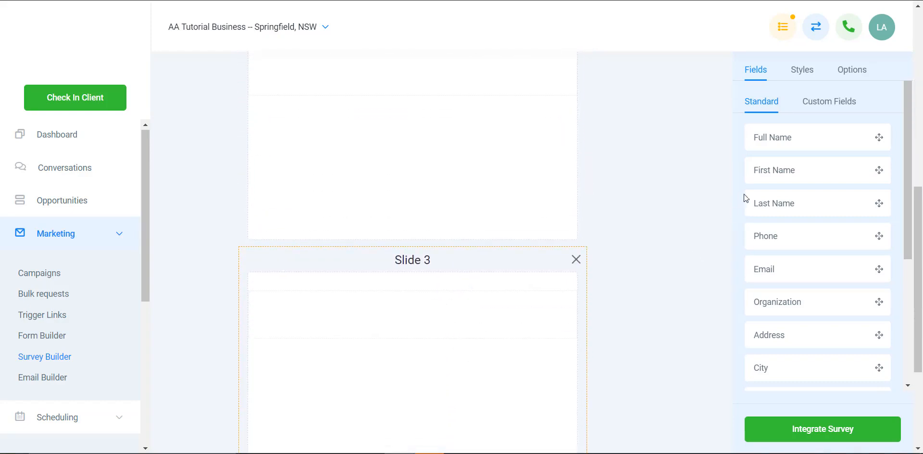
# Start a new text custom field named "As a woman... what is your #1 challenge?".
pyautogui.click(833, 119)
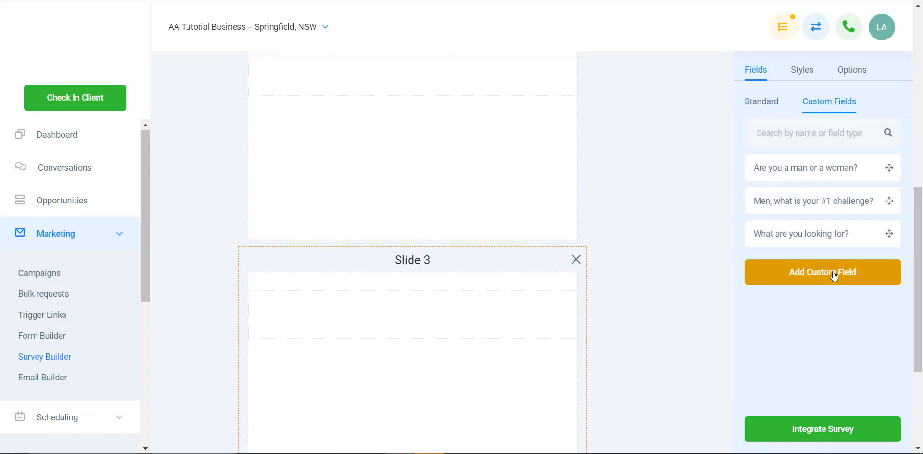
pyautogui.click(826, 269)
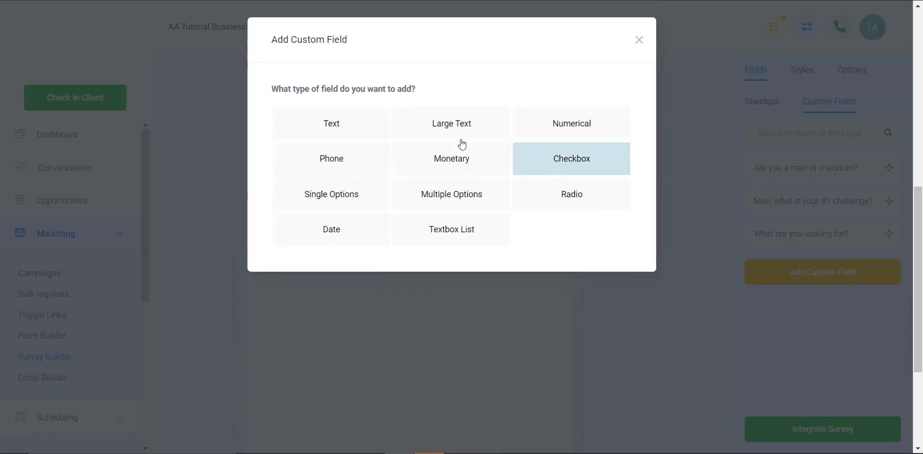
pyautogui.click(336, 133)
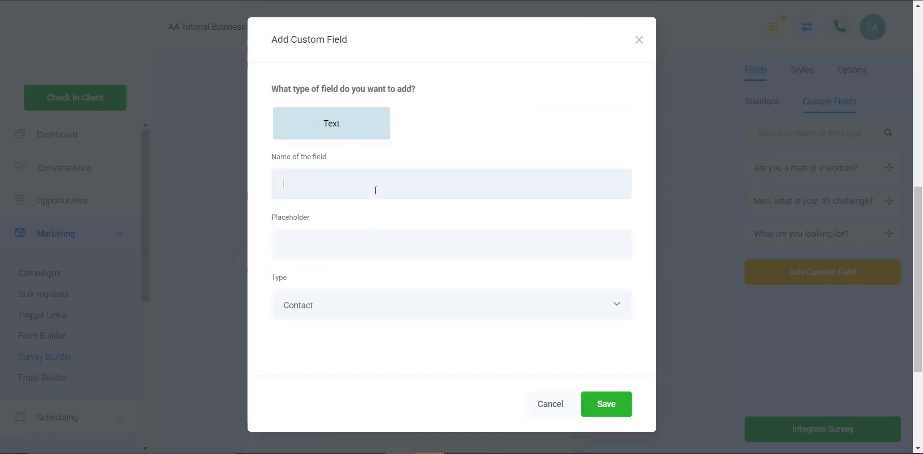
pyautogui.write('As a woman... waht is')
pyautogui.press('BackSpace')
pyautogui.press('BackSpace')
pyautogui.press('BackSpace')
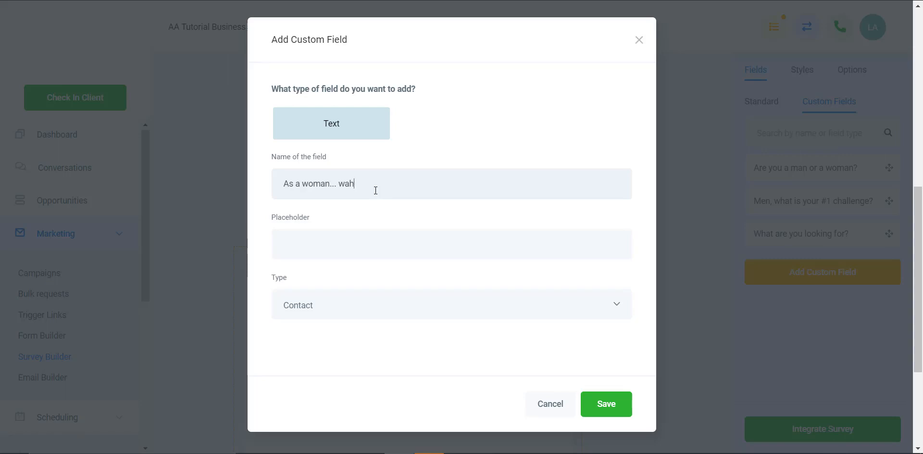
pyautogui.press('BackSpace')
pyautogui.write('hat')
pyautogui.press('BackSpace')
pyautogui.press('BackSpace')
pyautogui.write('hat is your #1 challenge')
# Set the new text field's placeholder to "Enter your response..." and save it as a contact field.
pyautogui.write('Enter ')
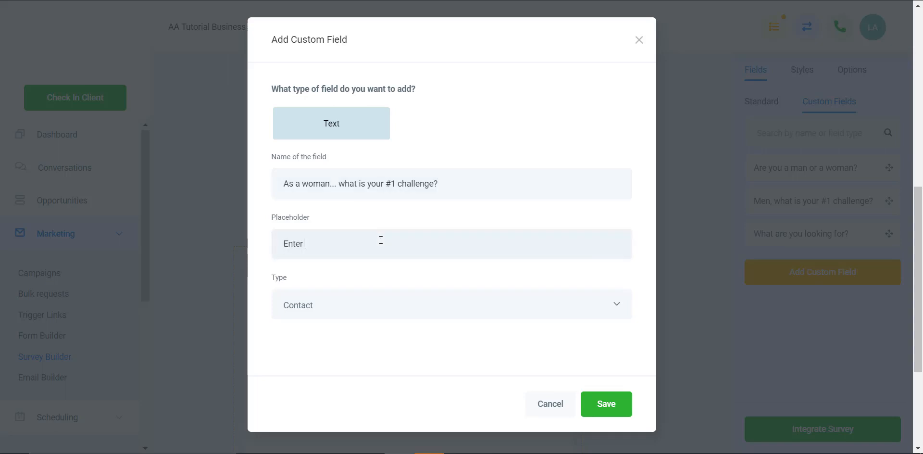
pyautogui.write('your rspo')
pyautogui.write('spnse')
pyautogui.write('ponse')
pyautogui.write('...')
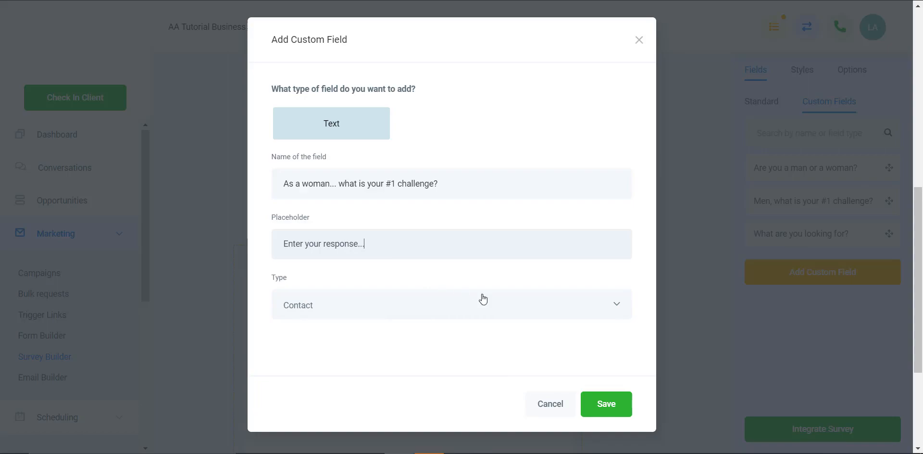
pyautogui.click(618, 405)
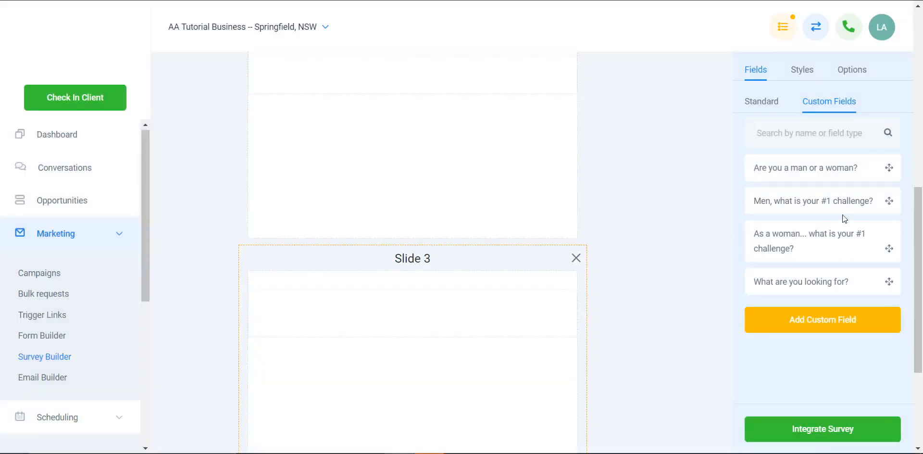
# Place the "As a woman... what is your #1 challenge?" custom field on Slide 3.
pyautogui.moveTo(805, 238); pyautogui.dragTo(443, 297)
# Set the man-or-woman question's logic so Man leads to P2 - slide 1 and Female leads to P3 - Slide 3.
pyautogui.scroll(9, 443, 297)
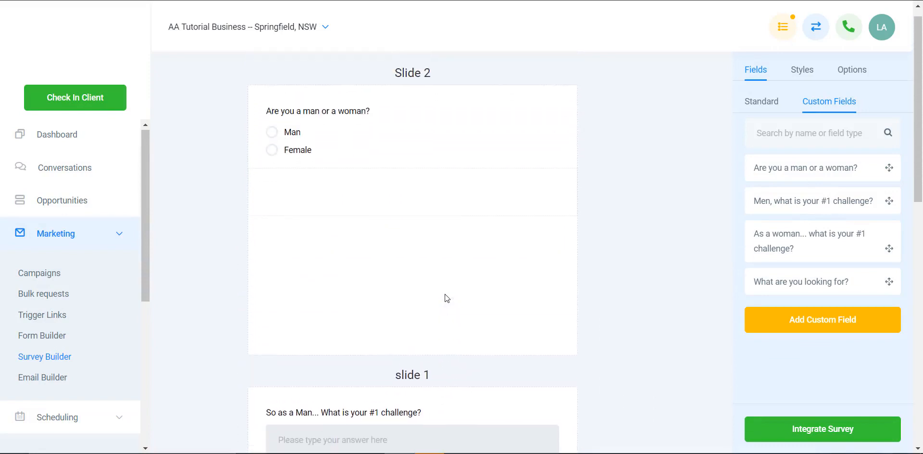
pyautogui.click(418, 138)
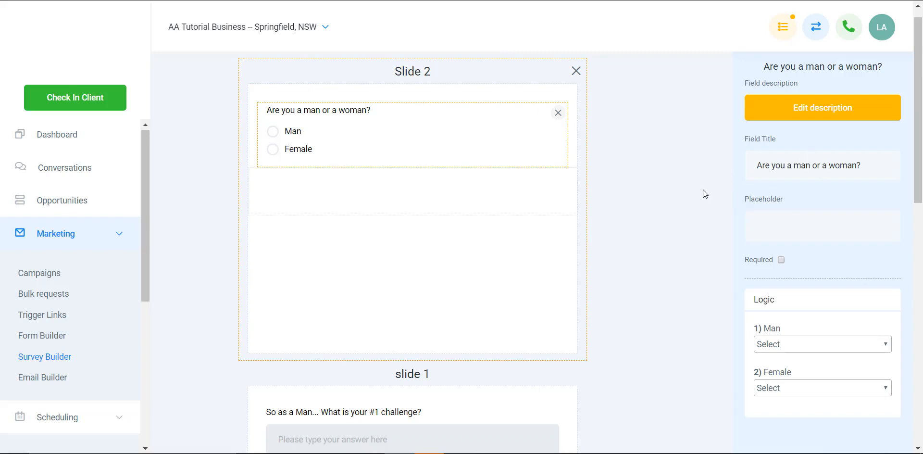
pyautogui.click(781, 344)
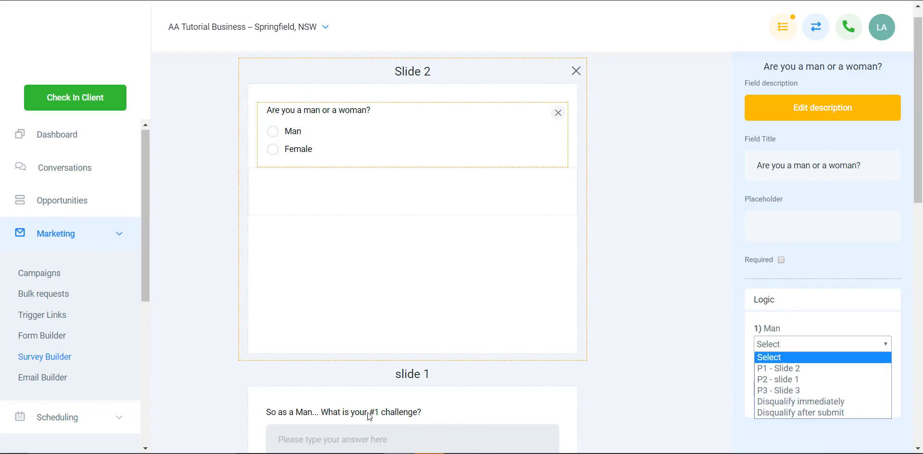
pyautogui.click(797, 379)
pyautogui.scroll(-3, 620, 315)
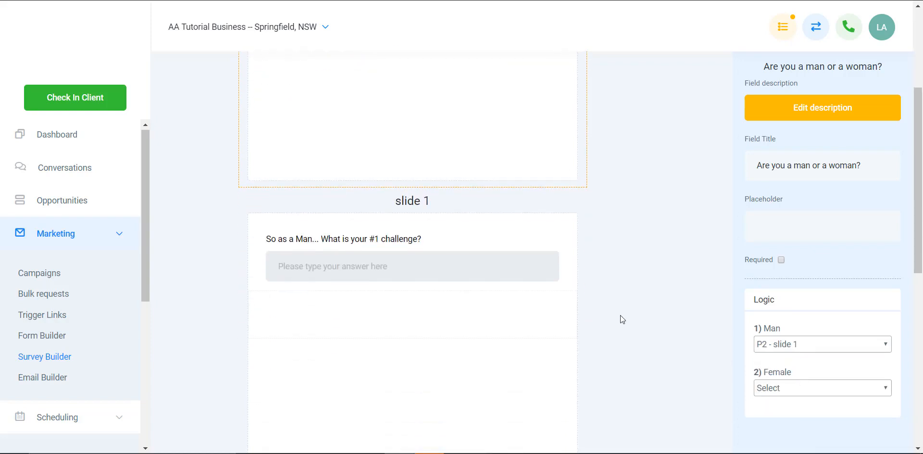
pyautogui.scroll(-2, 601, 298)
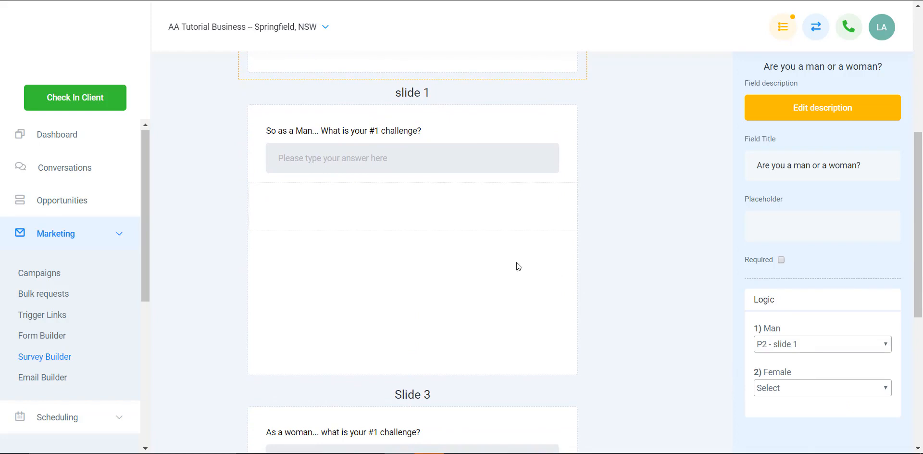
pyautogui.scroll(5, 581, 249)
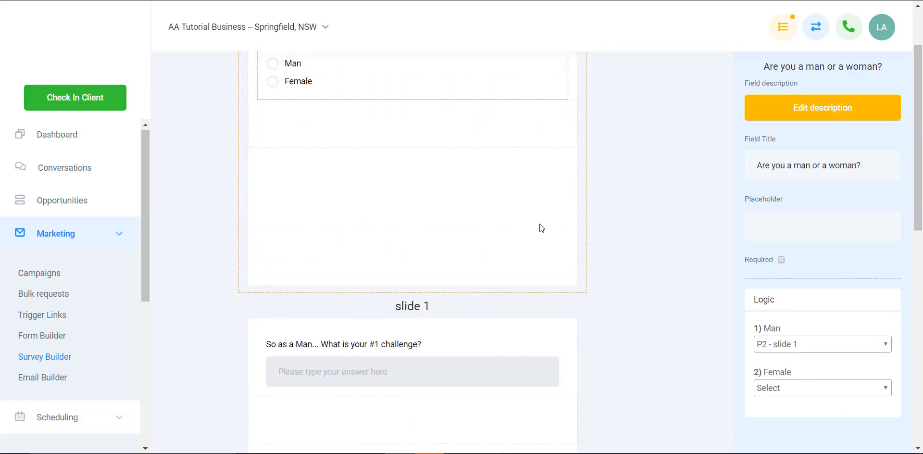
pyautogui.scroll(-9, 453, 298)
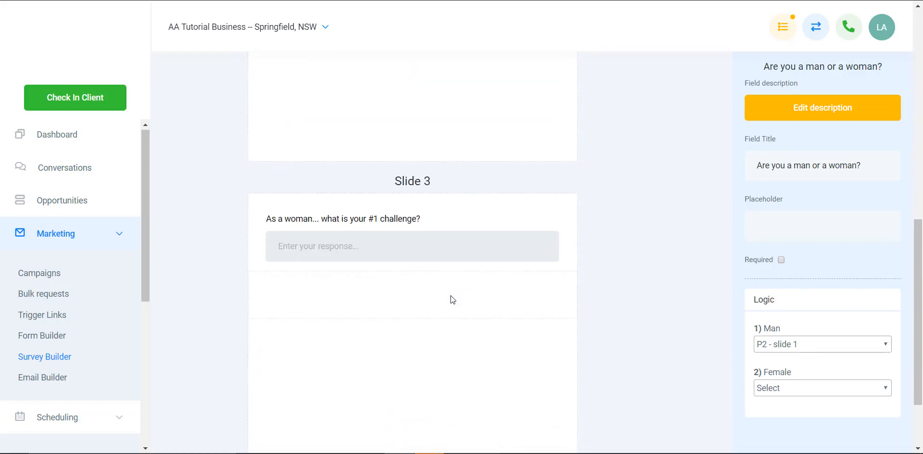
pyautogui.click(788, 387)
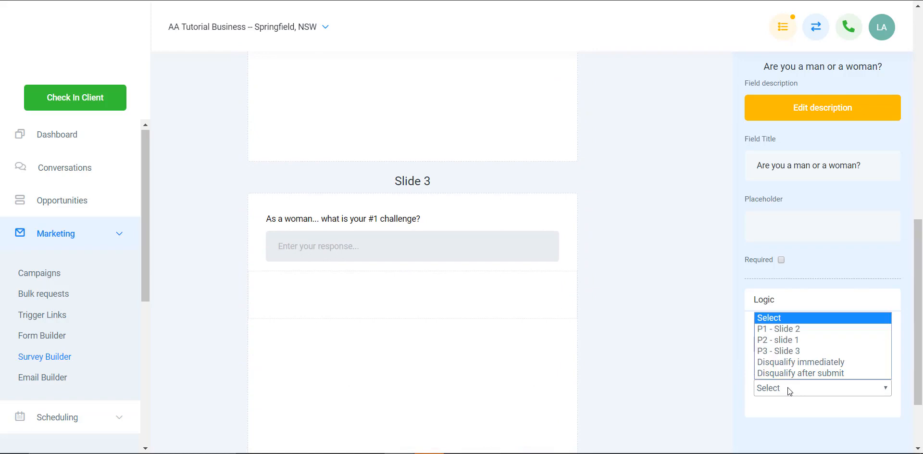
pyautogui.click(788, 351)
# Add a fourth slide to the survey and place the standard Full Name and Email fields on it.
pyautogui.scroll(10, 453, 315)
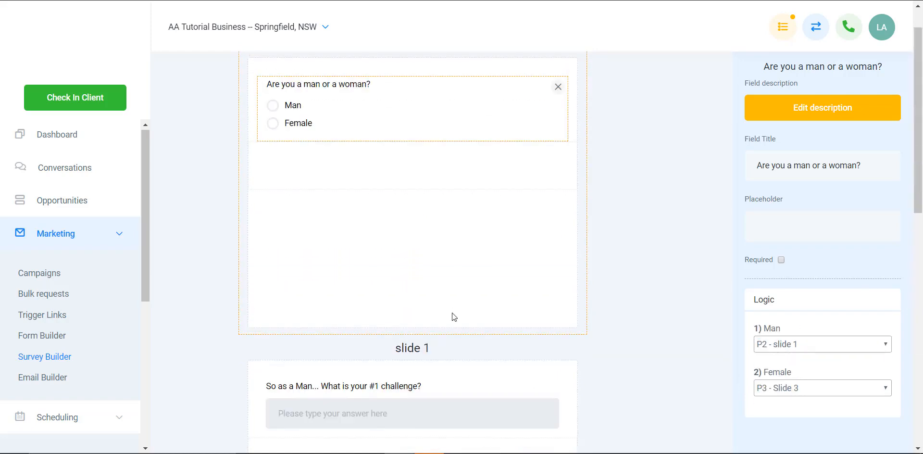
pyautogui.scroll(-10, 457, 284)
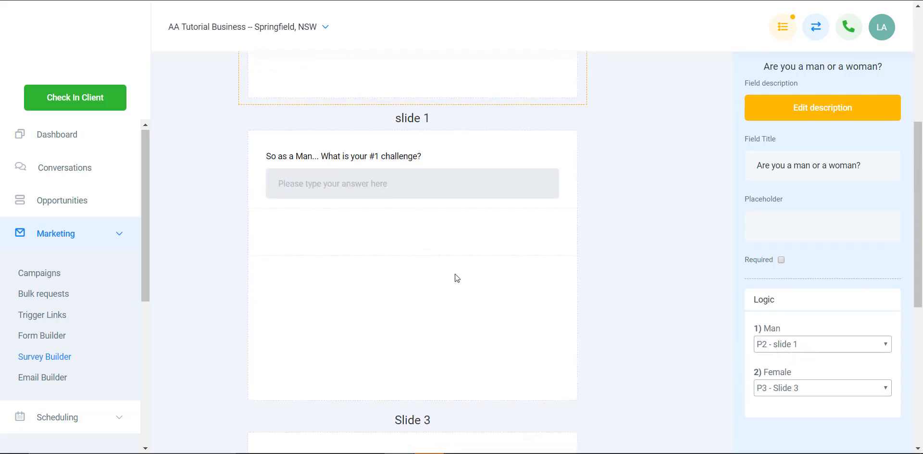
pyautogui.scroll(-1, 457, 293)
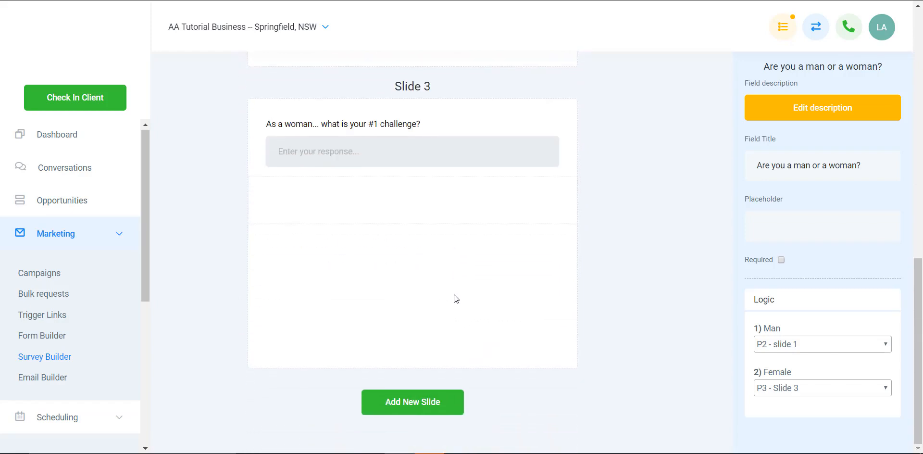
pyautogui.click(435, 407)
pyautogui.scroll(-4, 673, 317)
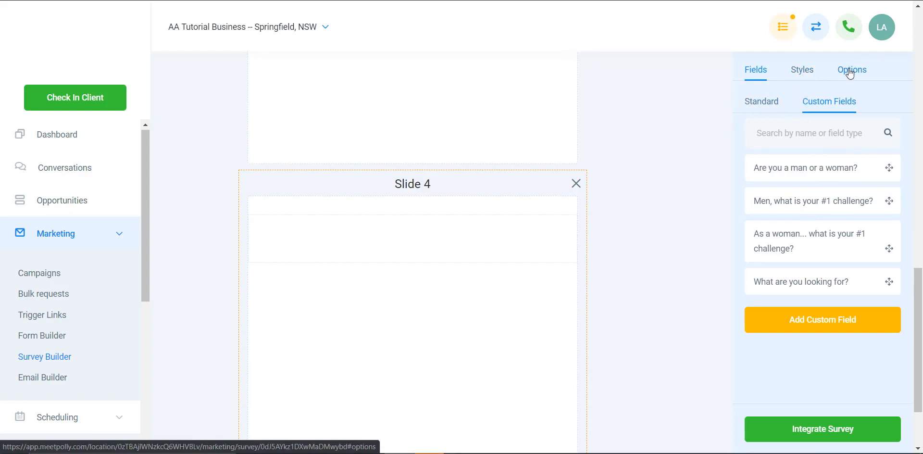
pyautogui.click(763, 102)
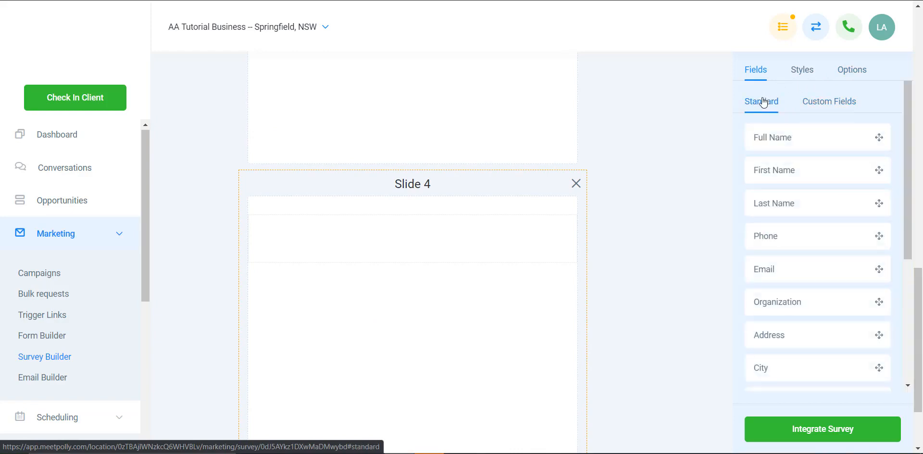
pyautogui.moveTo(782, 139); pyautogui.dragTo(404, 247)
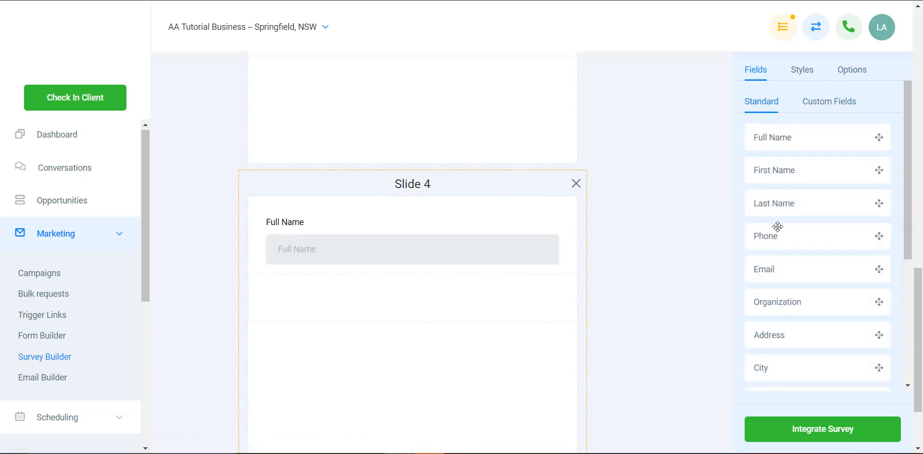
pyautogui.moveTo(769, 266); pyautogui.dragTo(414, 297)
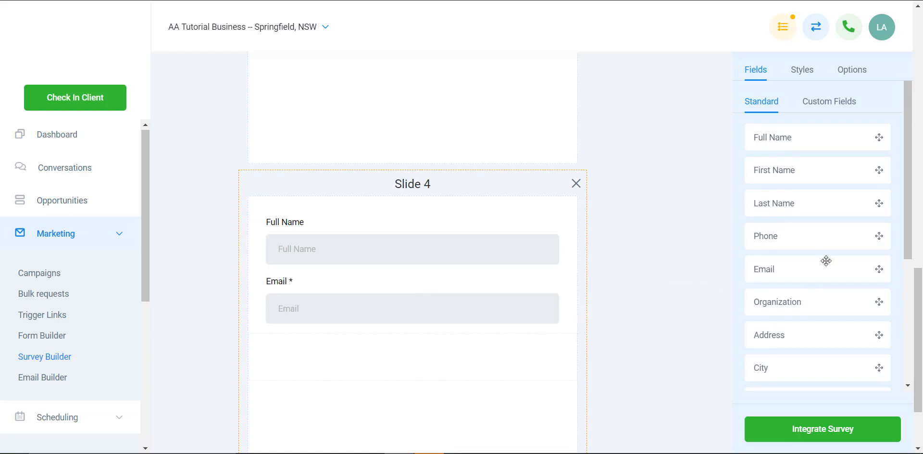
# Add a text element above the Full Name field on Slide 4 reading "Almost there... please enter your information to get your results!".
pyautogui.scroll(-5, 767, 266)
pyautogui.moveTo(794, 248); pyautogui.dragTo(444, 247)
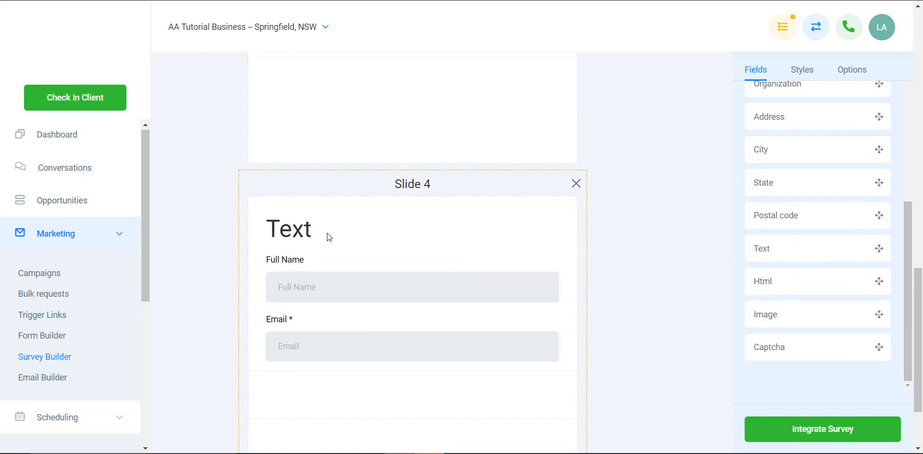
pyautogui.click(309, 237)
pyautogui.doubleClick(798, 171)
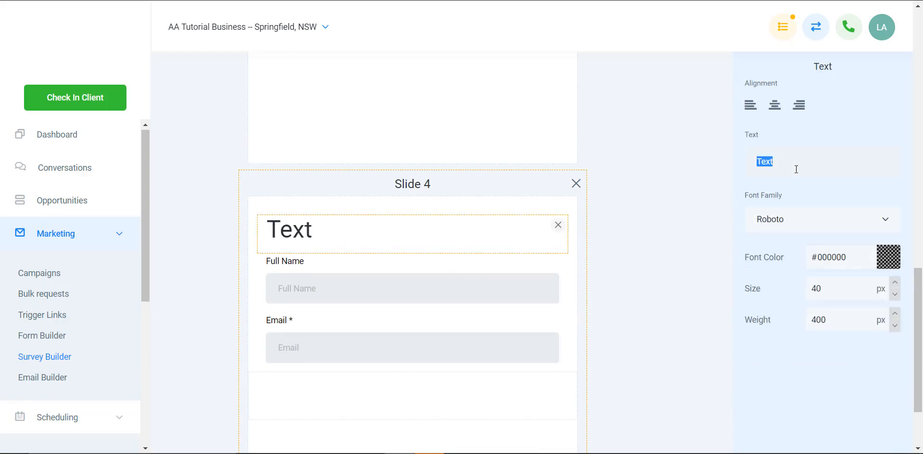
pyautogui.write('Almost there. ')
pyautogui.write(' please enter you ')
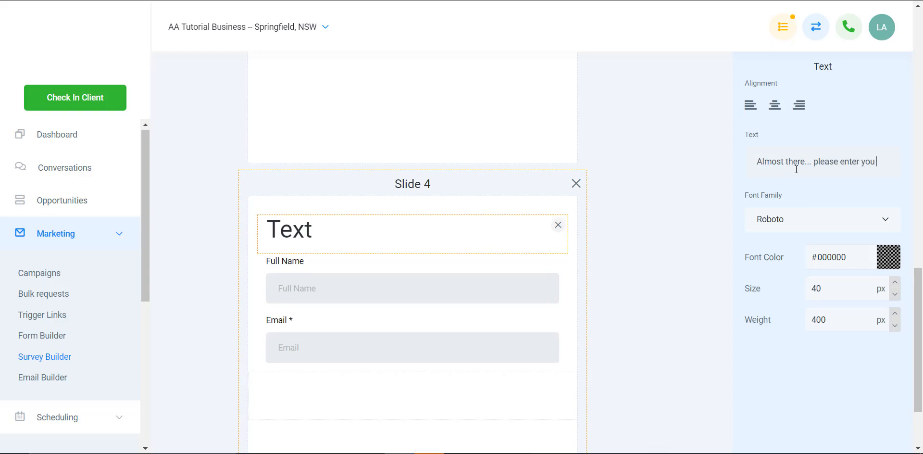
pyautogui.write(' information to ')
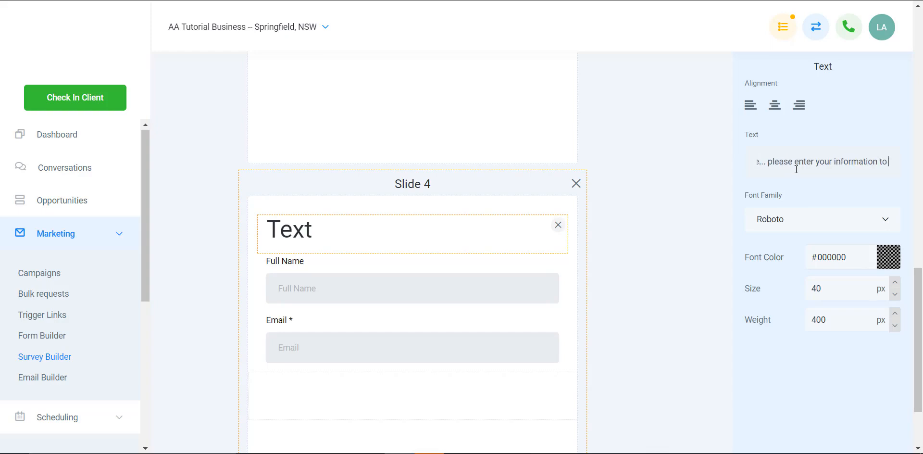
pyautogui.write('get your results!')
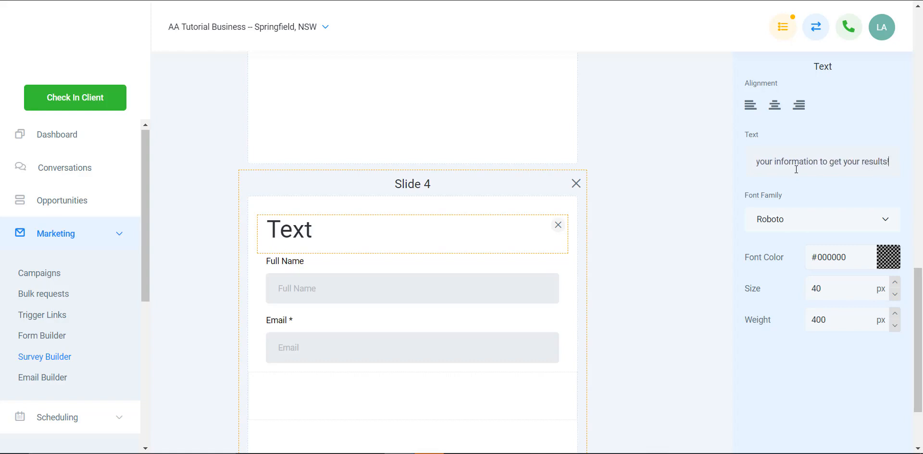
pyautogui.scroll(-2, 799, 277)
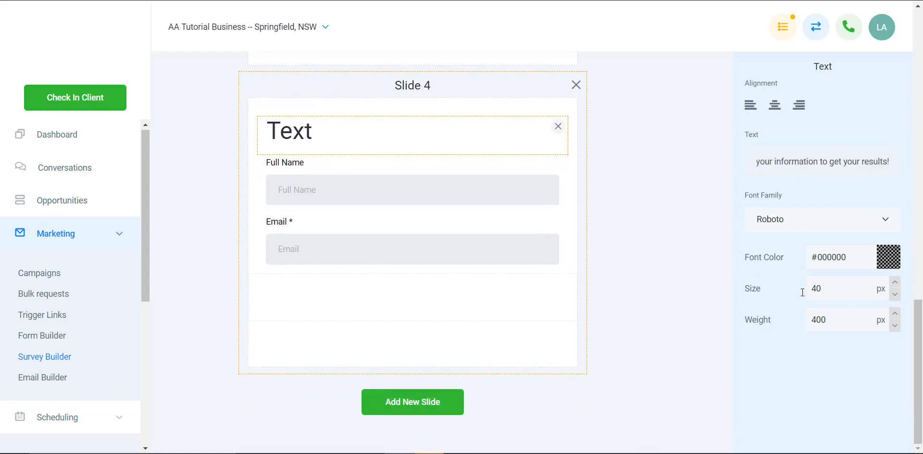
pyautogui.click(621, 298)
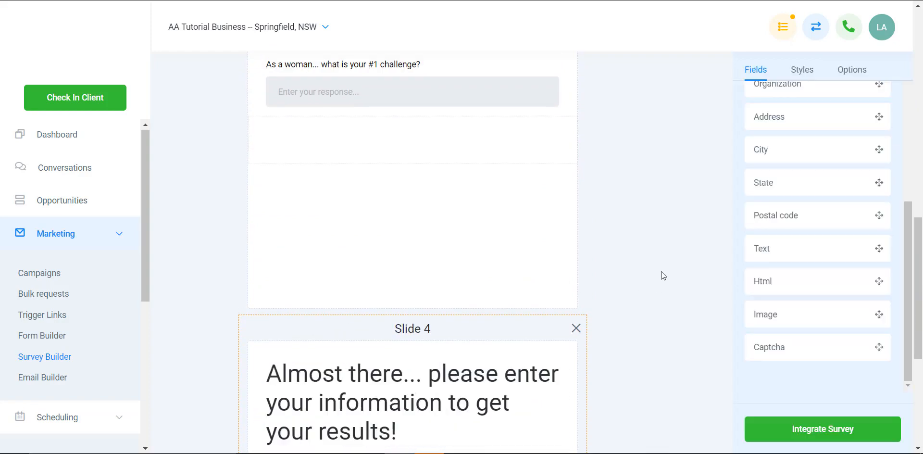
# Set the font size of the Slide 4 heading text to 26 px.
pyautogui.scroll(-3, 660, 270)
pyautogui.click(479, 224)
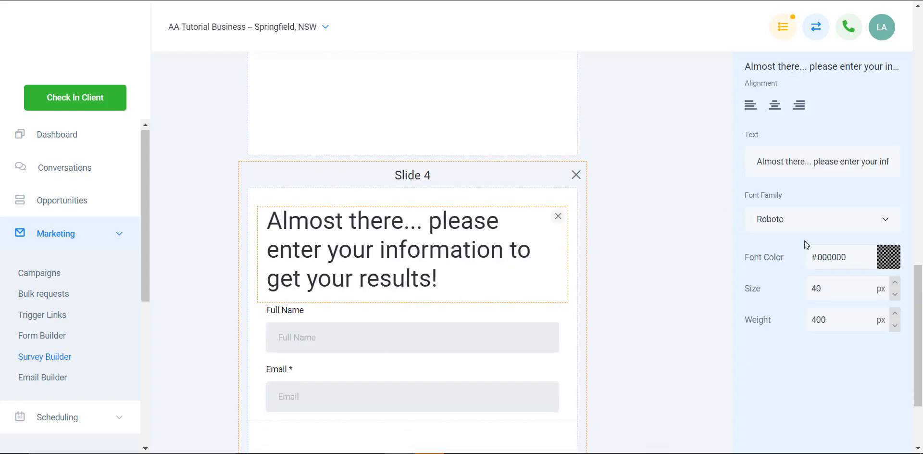
pyautogui.moveTo(841, 291); pyautogui.dragTo(809, 288)
pyautogui.write('26')
pyautogui.click(657, 261)
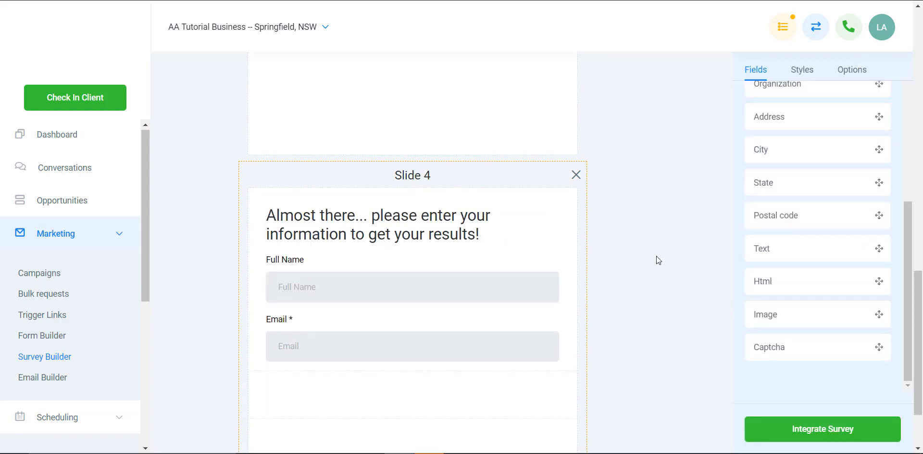
# Look over the survey's style settings and its submit, disqualify, banner and footer options.
pyautogui.scroll(10, 693, 244)
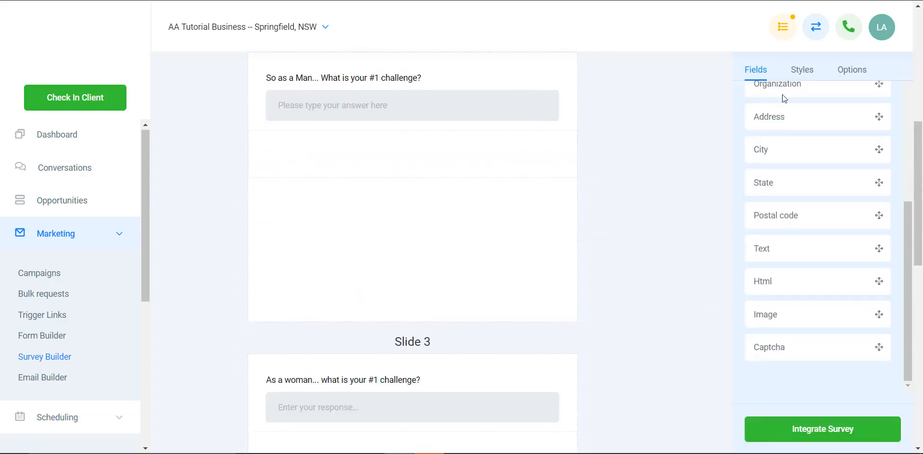
pyautogui.scroll(5, 789, 136)
pyautogui.click(804, 72)
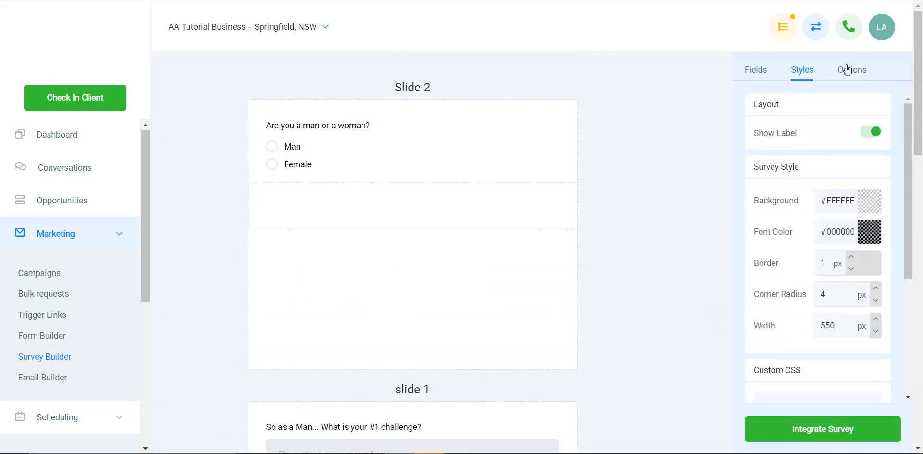
pyautogui.click(847, 70)
pyautogui.scroll(-5, 827, 238)
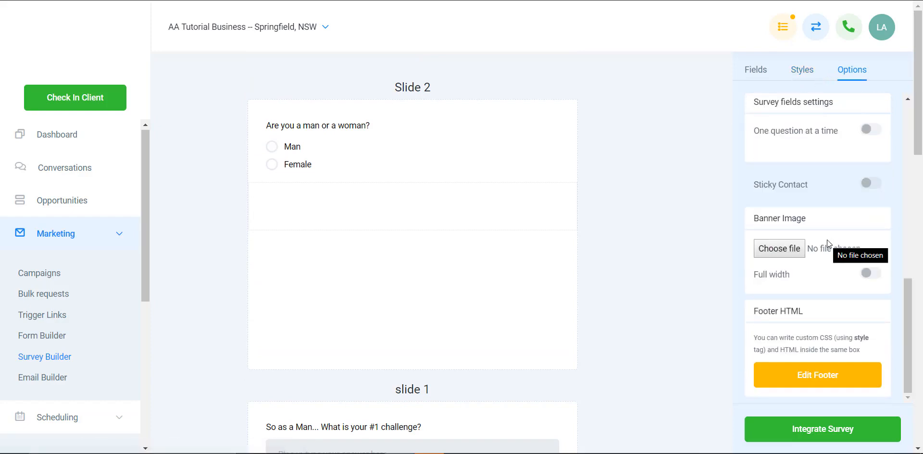
pyautogui.scroll(8, 826, 242)
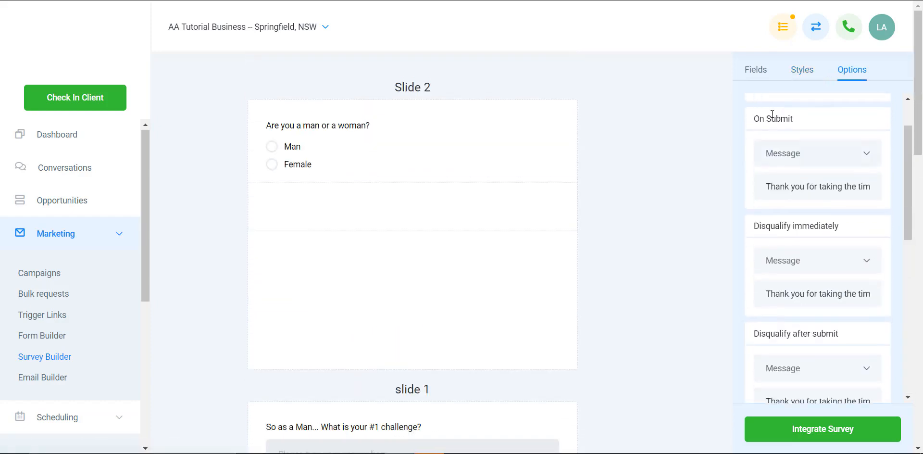
pyautogui.click(765, 73)
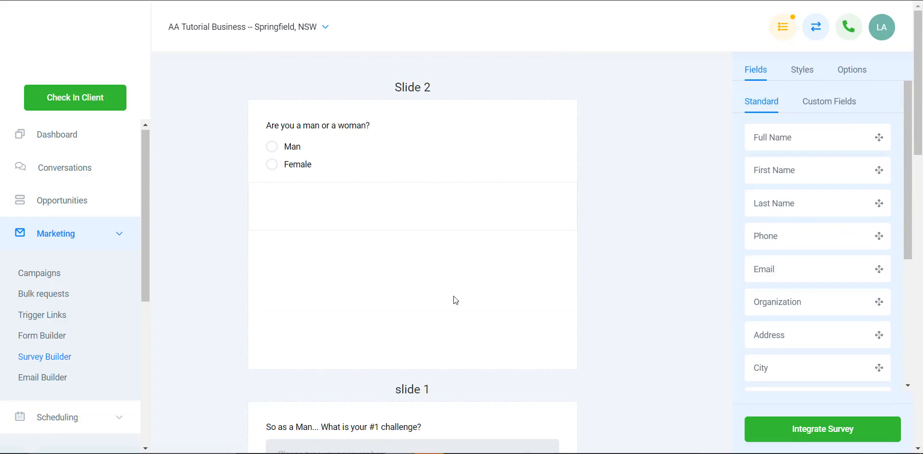
# Review the survey's slides in order, from the man-or-woman question through the contact details on Slide 4.
pyautogui.scroll(-15, 454, 297)
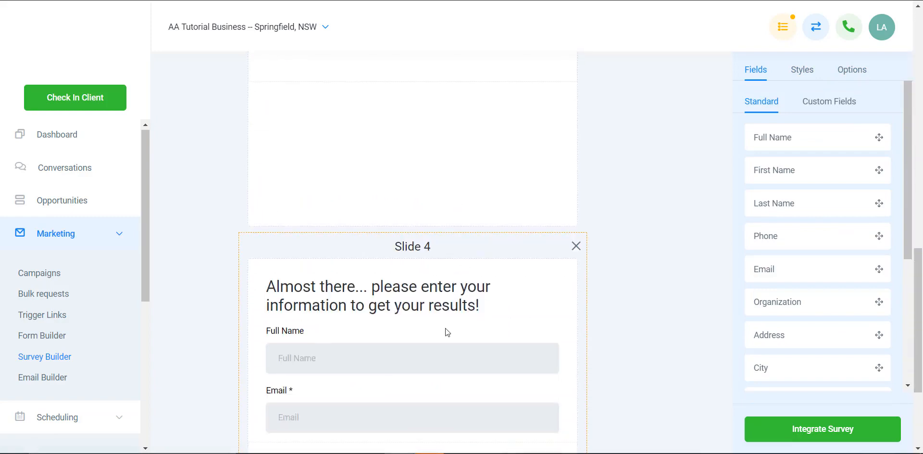
pyautogui.scroll(-3, 446, 332)
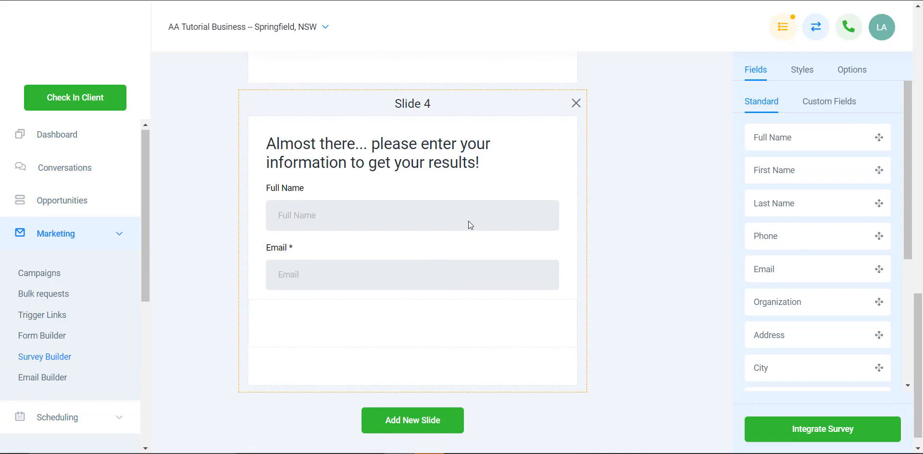
pyautogui.scroll(4, 466, 229)
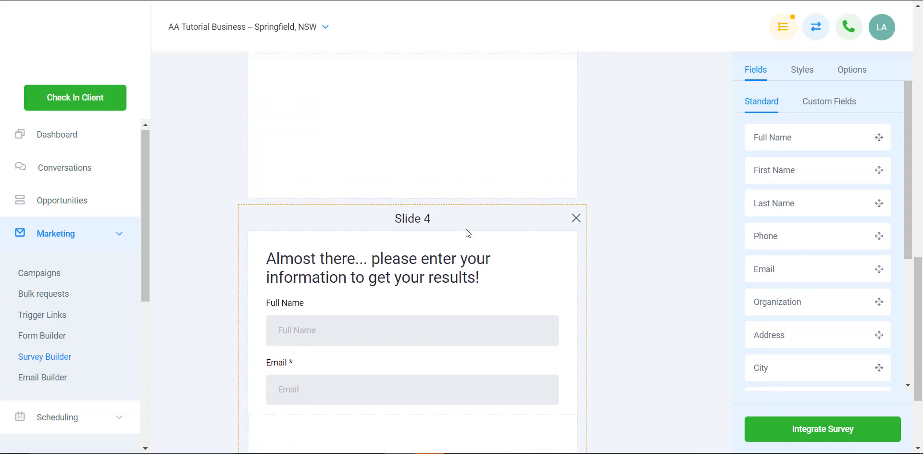
pyautogui.scroll(8, 467, 233)
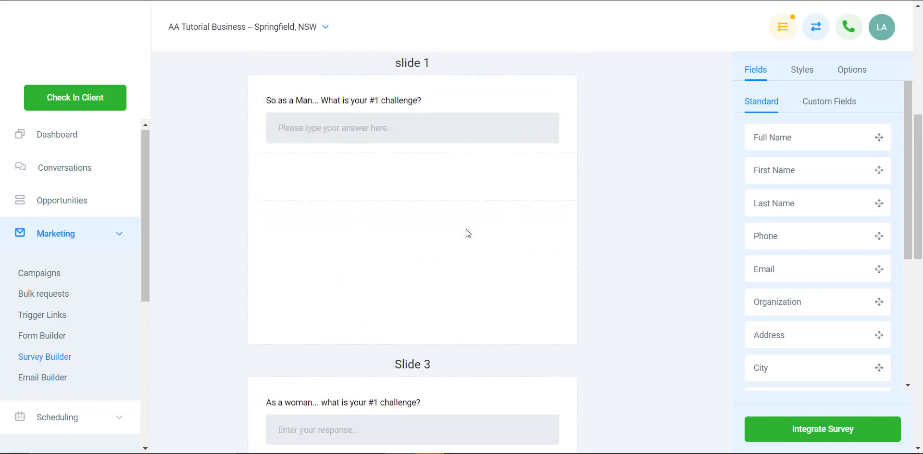
pyautogui.scroll(-7, 468, 233)
pyautogui.scroll(-6, 467, 233)
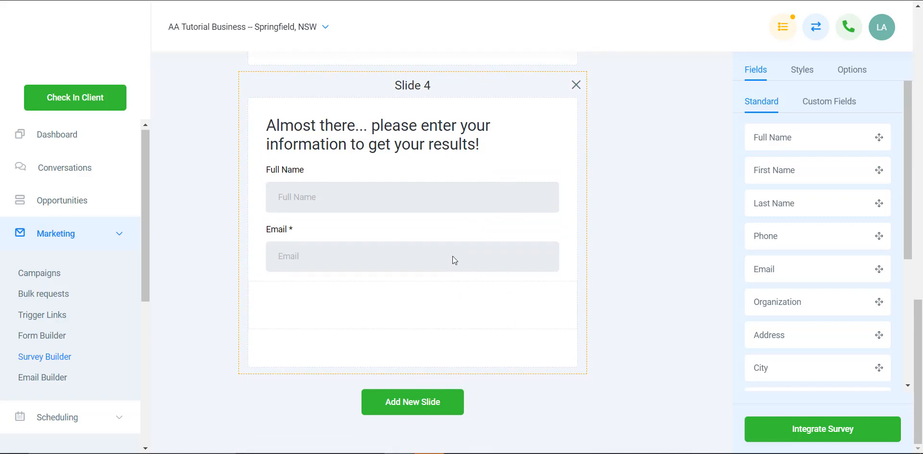
pyautogui.scroll(6, 453, 243)
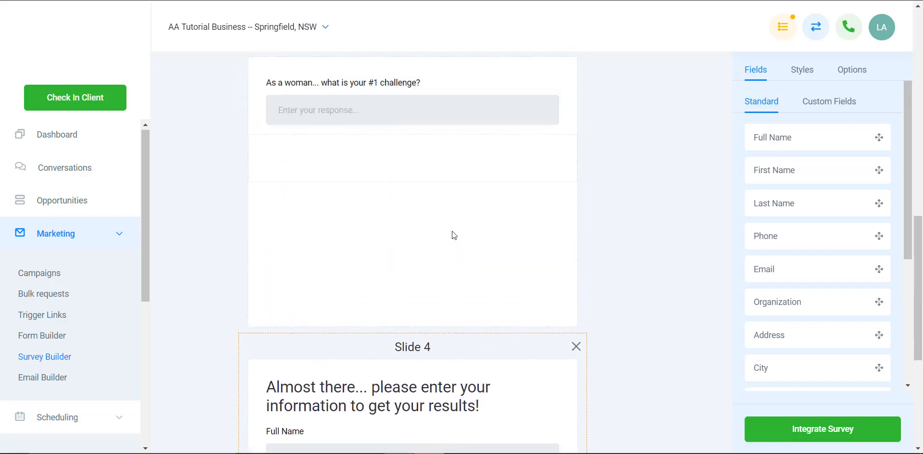
# Review the survey's slides once more, along with the standard fields available to add.
pyautogui.scroll(2, 455, 235)
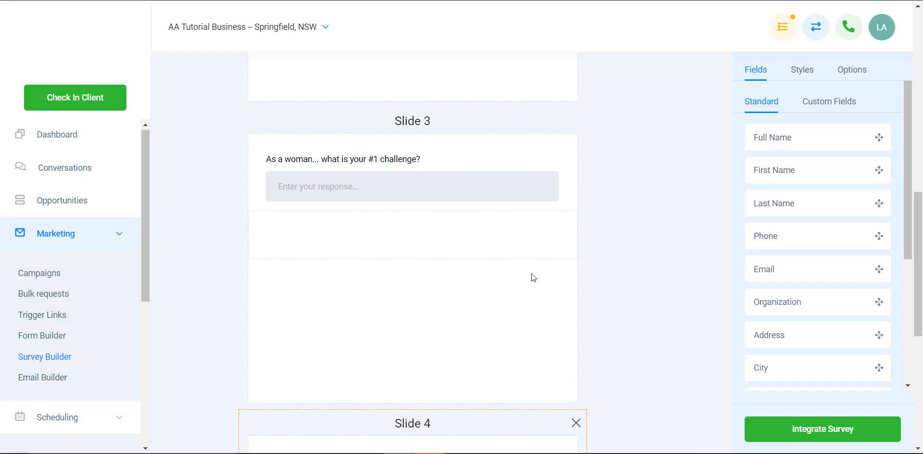
pyautogui.scroll(-3, 533, 277)
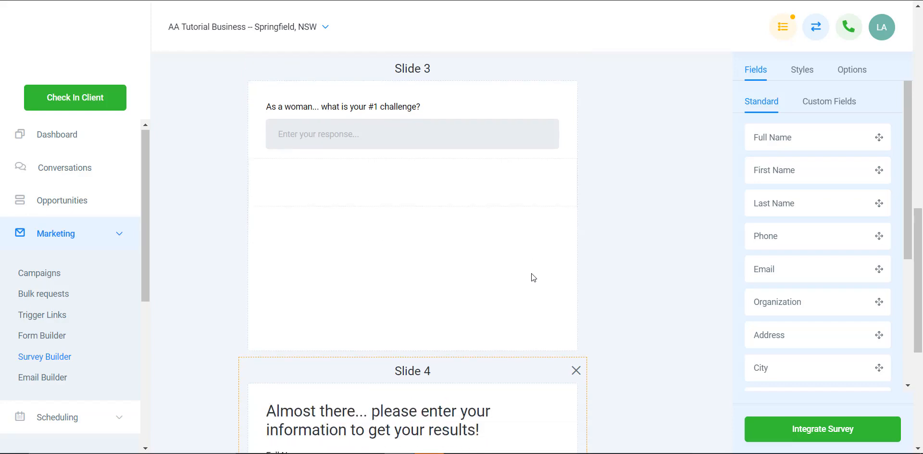
pyautogui.scroll(-5, 532, 274)
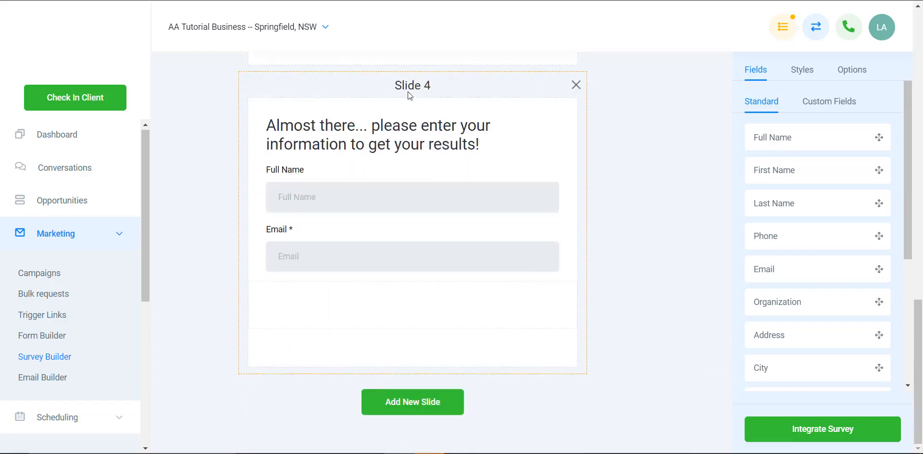
pyautogui.scroll(-5, 824, 264)
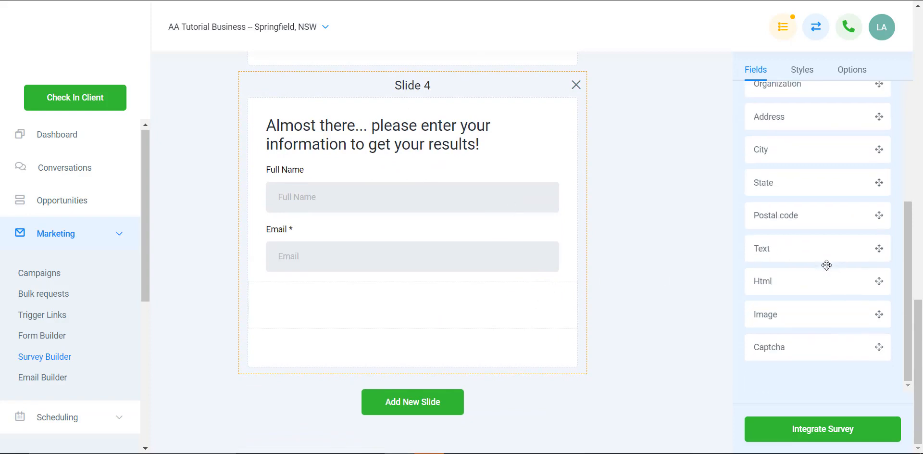
pyautogui.scroll(10, 418, 262)
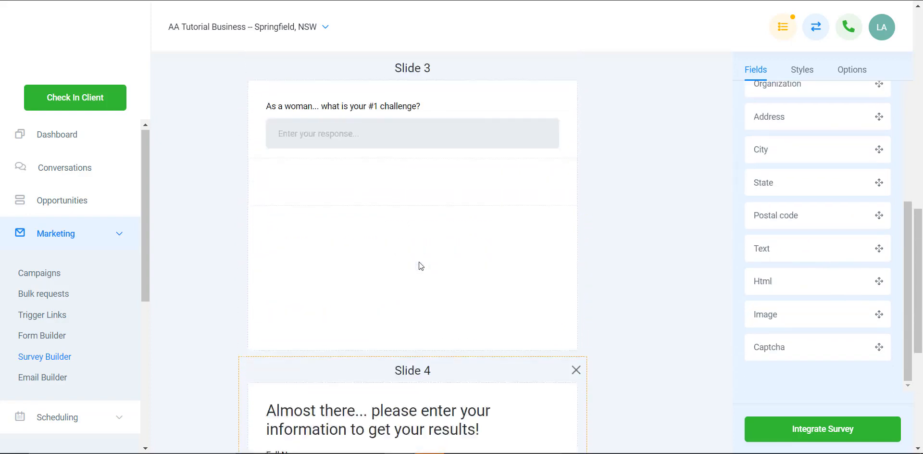
pyautogui.scroll(5, 419, 260)
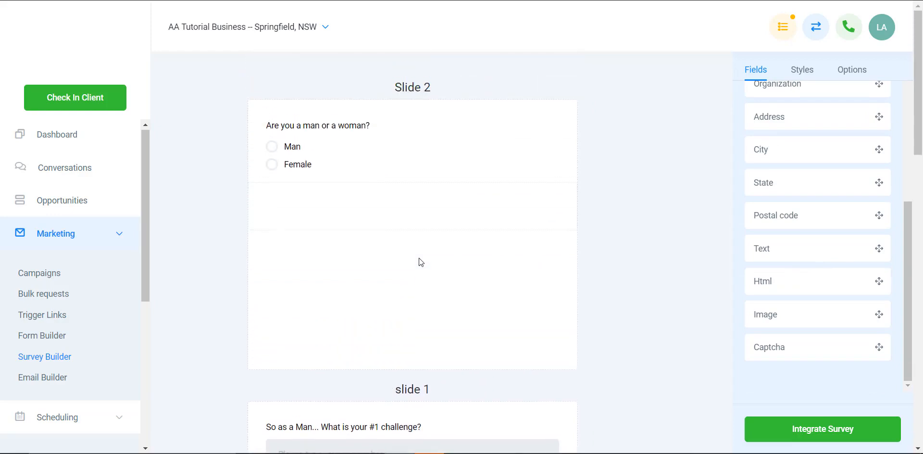
pyautogui.scroll(-5, 419, 260)
pyautogui.scroll(-2, 419, 260)
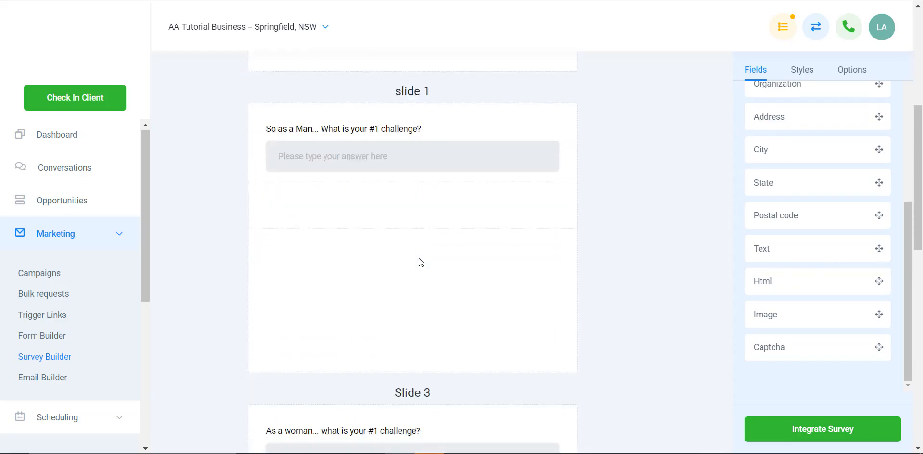
pyautogui.scroll(1, 420, 255)
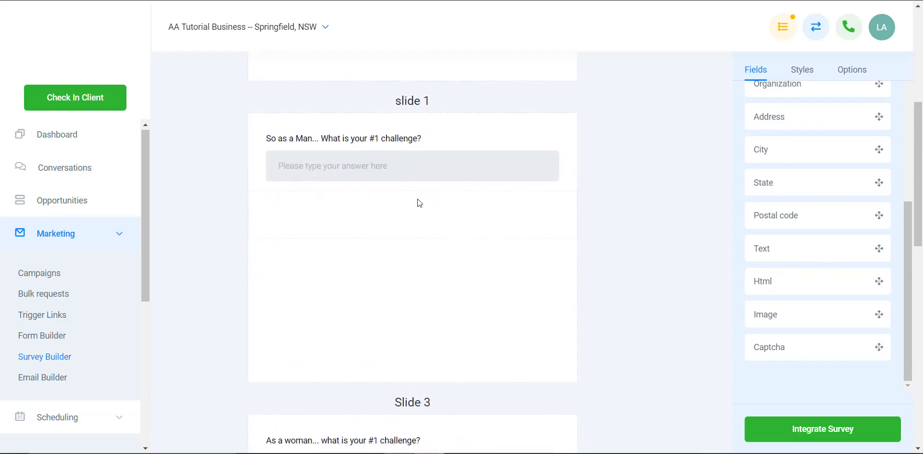
# Examine the settings of the men's challenge question on slide 1 and its place between the man-or-woman and women's questions.
pyautogui.click(437, 201)
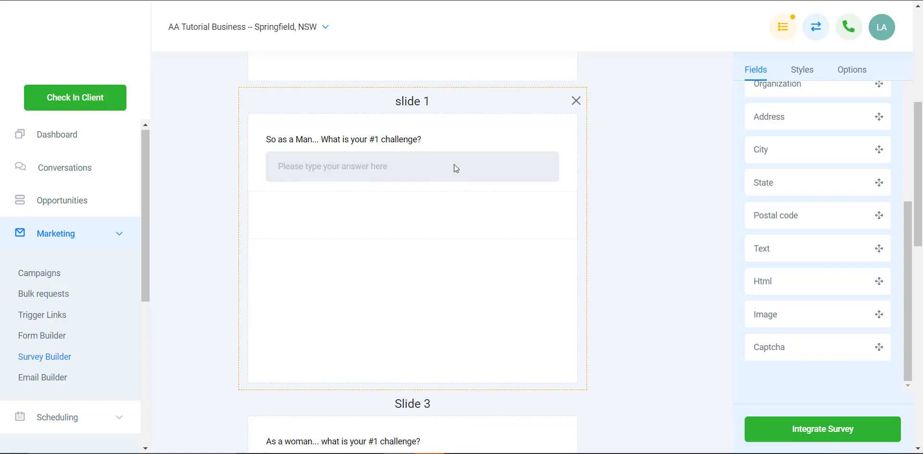
pyautogui.click(454, 164)
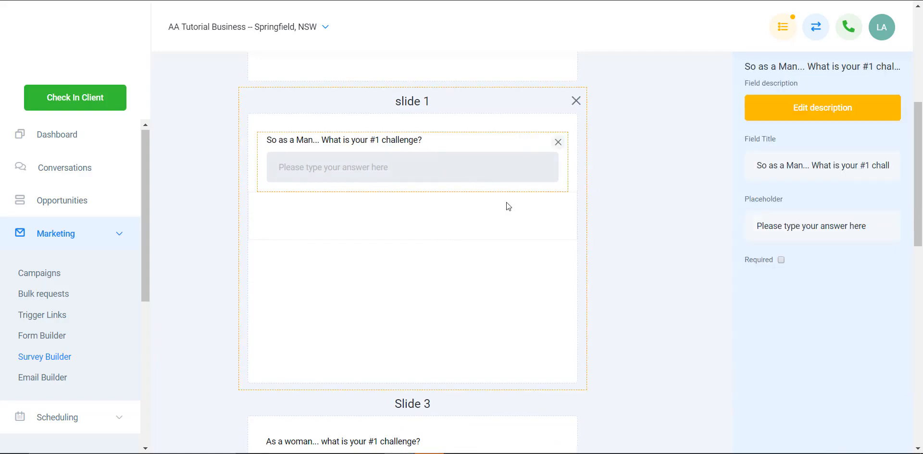
pyautogui.scroll(-4, 437, 314)
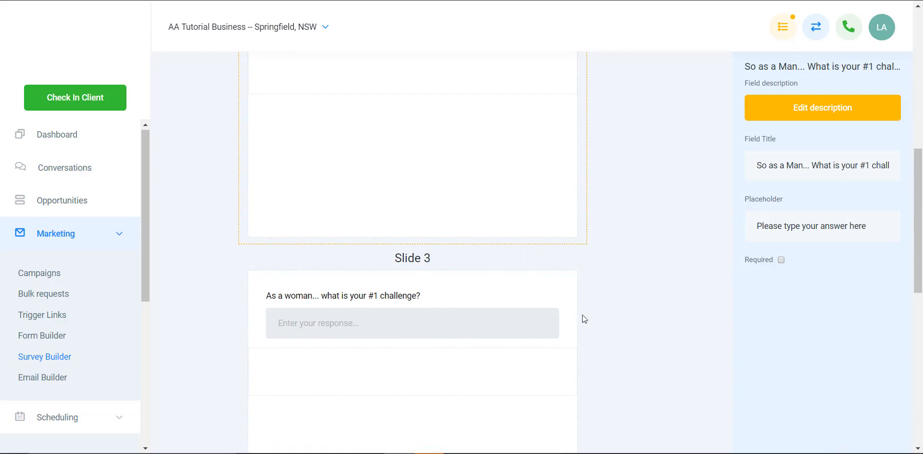
pyautogui.scroll(4, 582, 314)
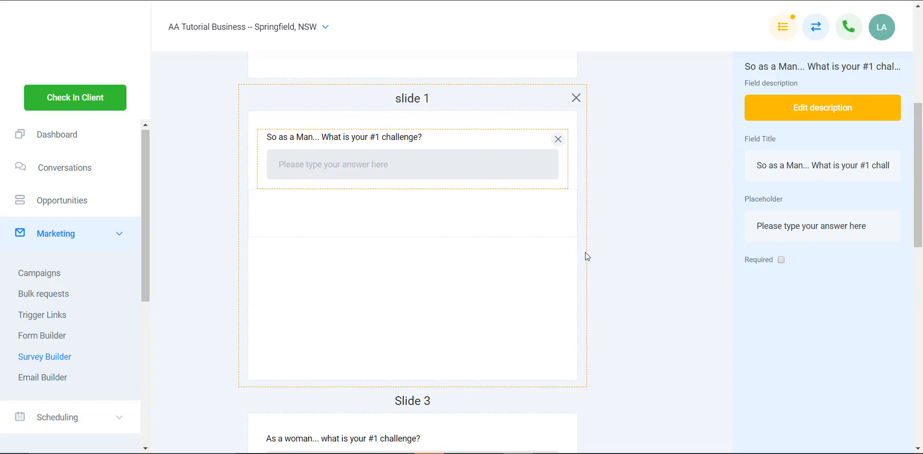
pyautogui.click(561, 286)
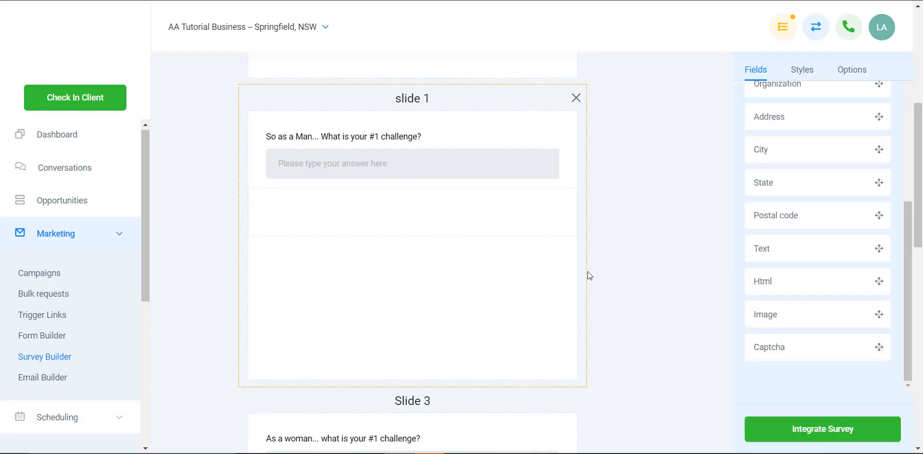
pyautogui.scroll(4, 495, 249)
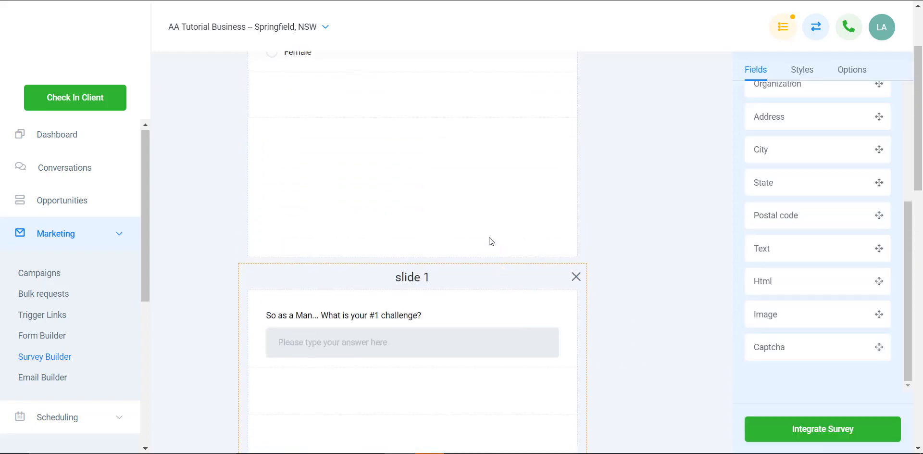
pyautogui.scroll(-2, 504, 249)
pyautogui.scroll(4, 504, 252)
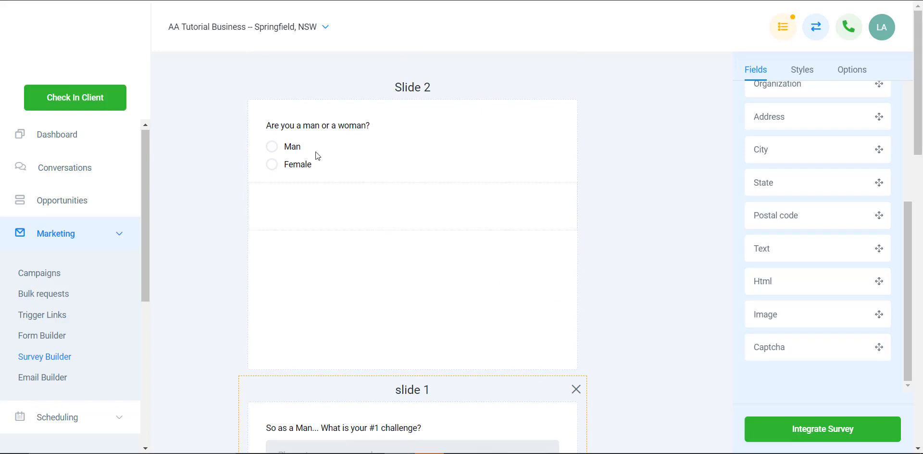
pyautogui.scroll(-3, 426, 260)
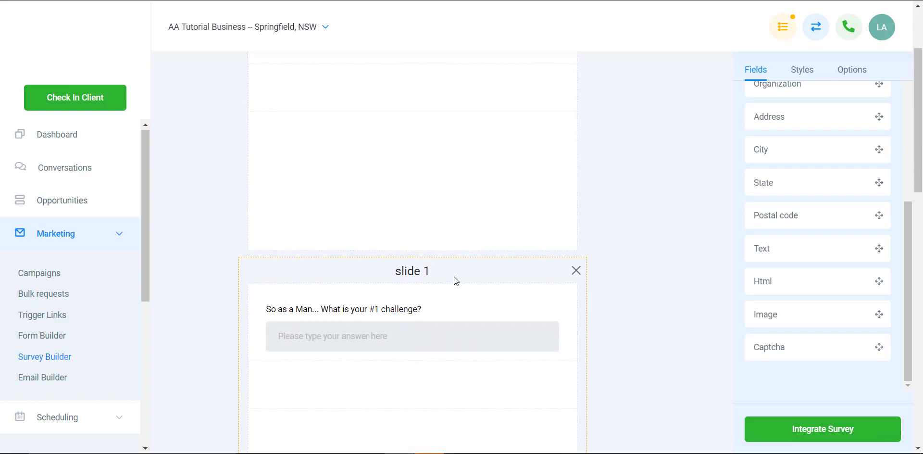
# Remove the "So as a Man... What is your #1 challenge?" question from slide 1.
pyautogui.click(492, 342)
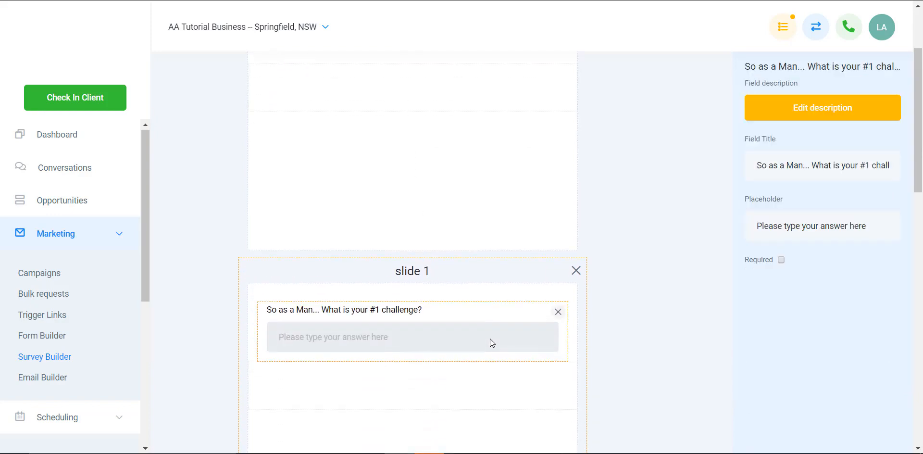
pyautogui.click(645, 286)
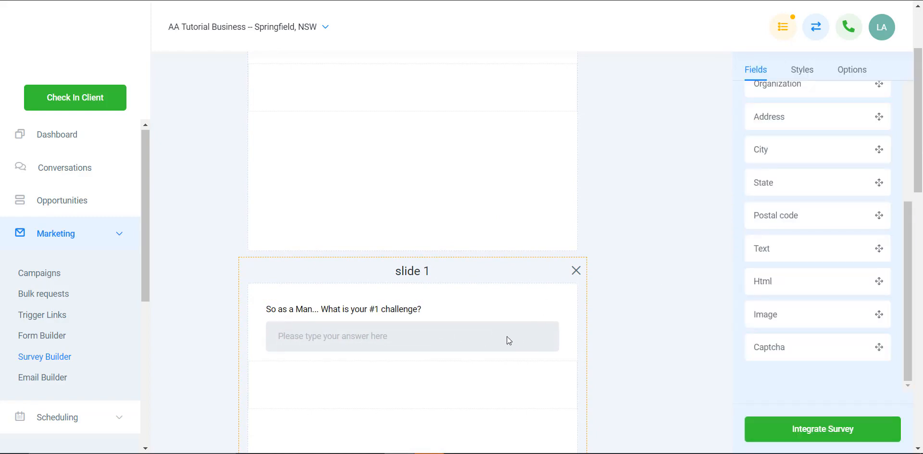
pyautogui.click(534, 323)
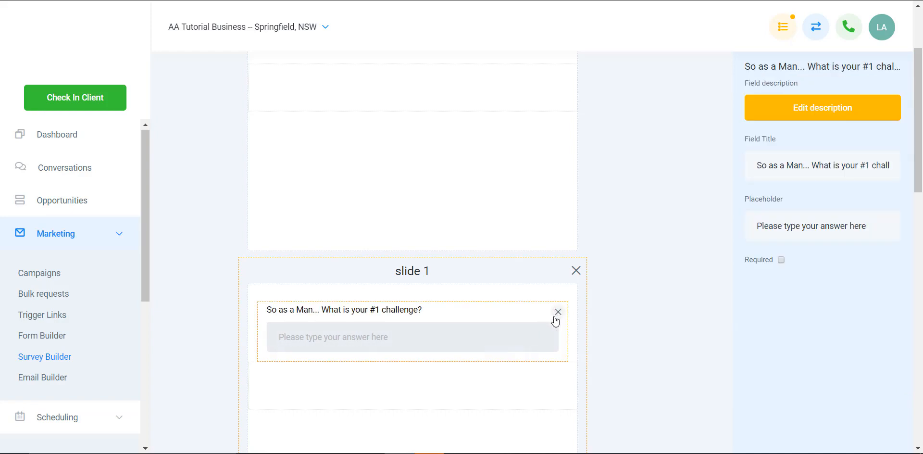
pyautogui.click(558, 313)
# Start a new custom field of the Radio type.
pyautogui.scroll(3, 800, 141)
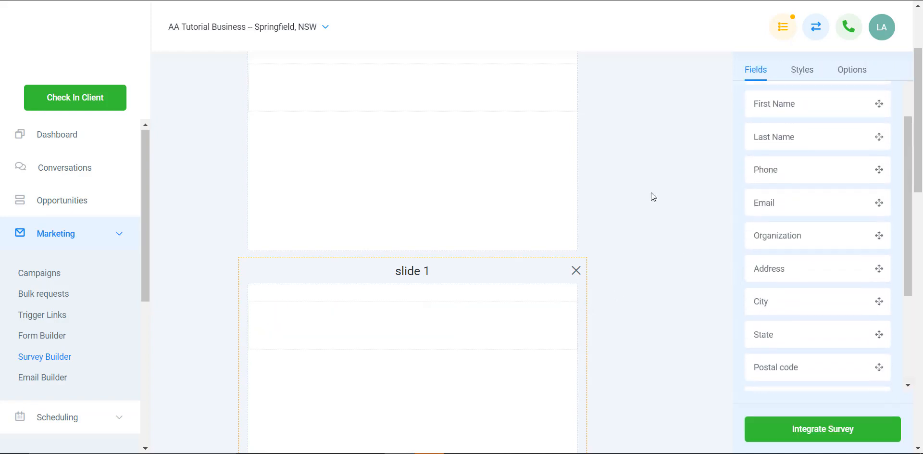
pyautogui.scroll(2, 698, 193)
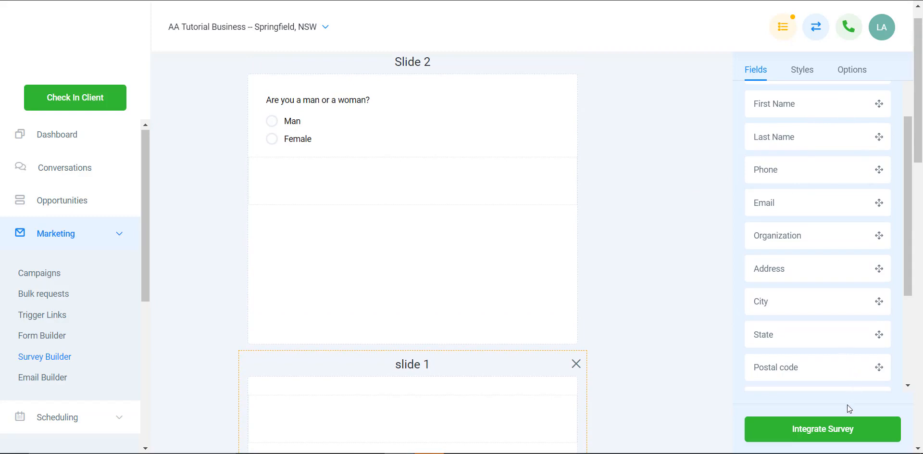
pyautogui.click(852, 72)
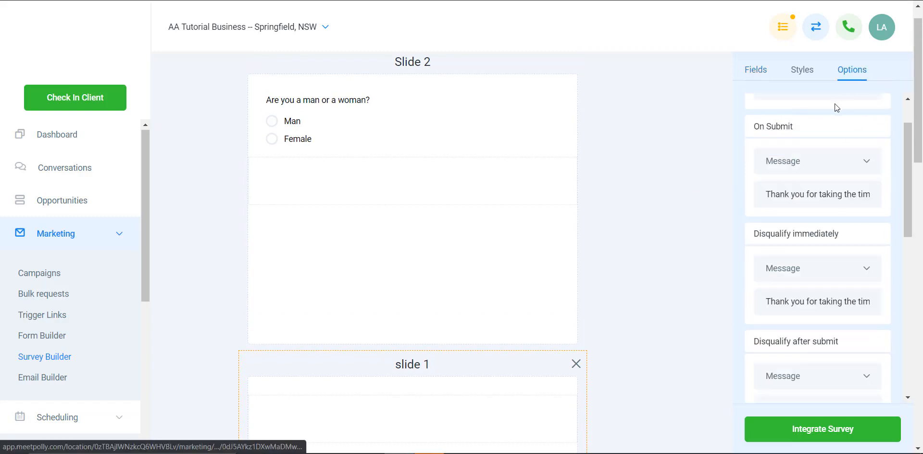
pyautogui.click(755, 70)
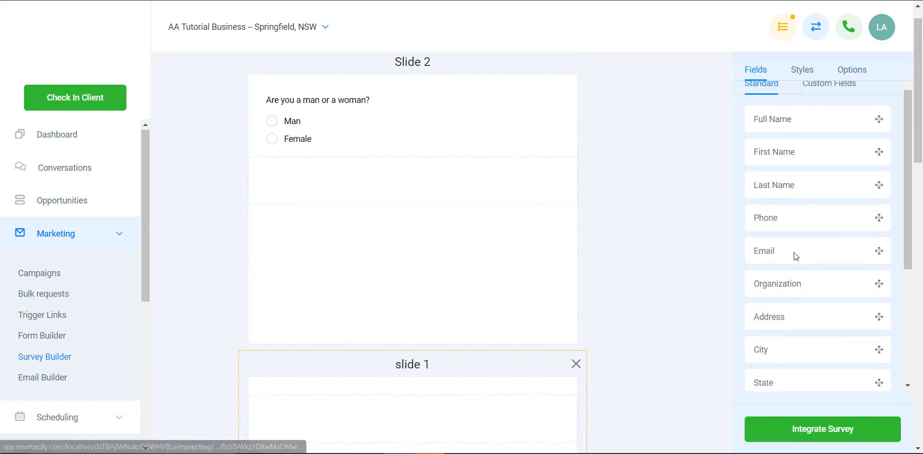
pyautogui.scroll(-4, 794, 254)
pyautogui.scroll(4, 817, 182)
pyautogui.click(832, 112)
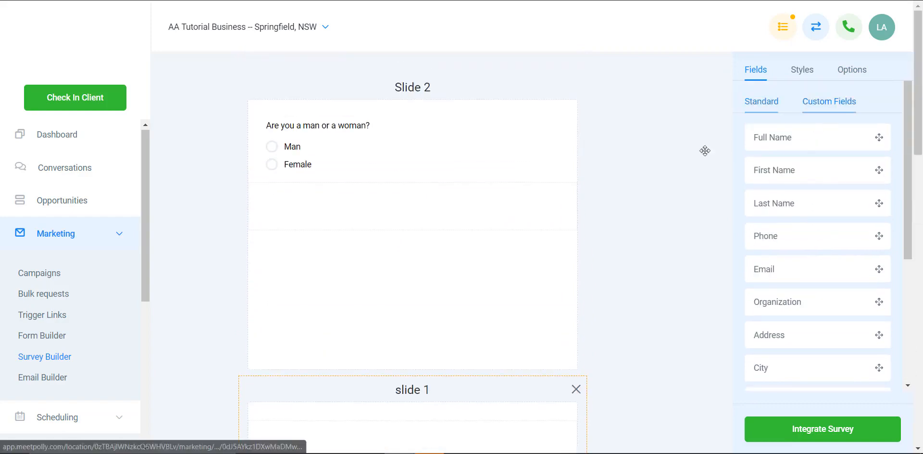
pyautogui.scroll(-3, 455, 280)
pyautogui.click(777, 320)
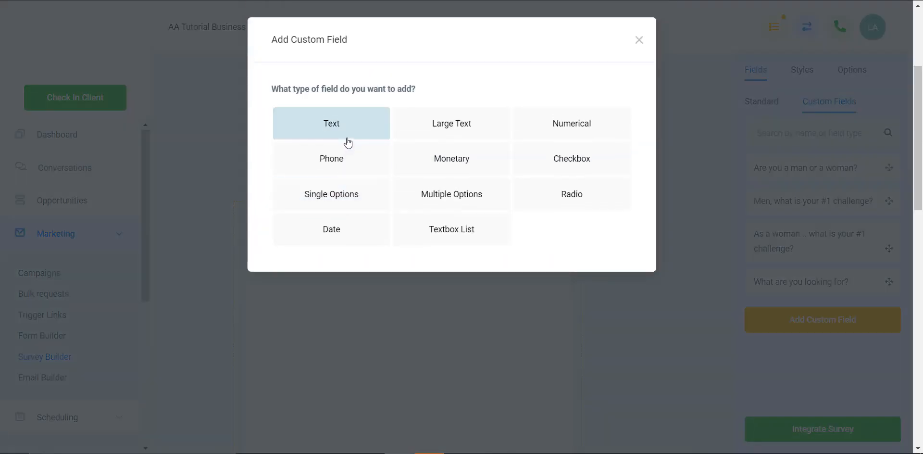
pyautogui.click(557, 190)
pyautogui.click(409, 179)
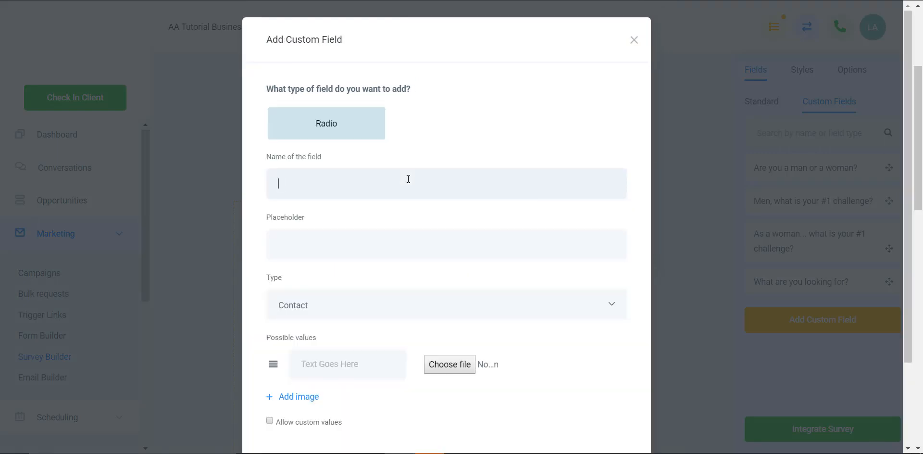
pyautogui.write('Male challe')
pyautogui.hotkey('ctrl', 'shift', 'Left')
pyautogui.press('BackSpace')
pyautogui.press('BackSpace')
pyautogui.press('BackSpace')
pyautogui.press('BackSpace')
pyautogui.press('BackSpace')
pyautogui.press('BackSpace')
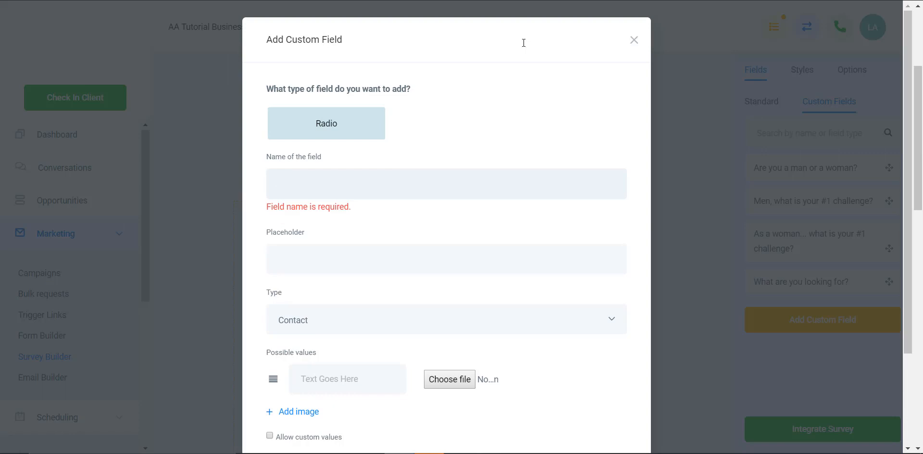
# Name the radio field "Which is most important to you?" and enter Money as its first possible value.
pyautogui.write('Which is most important to you?')
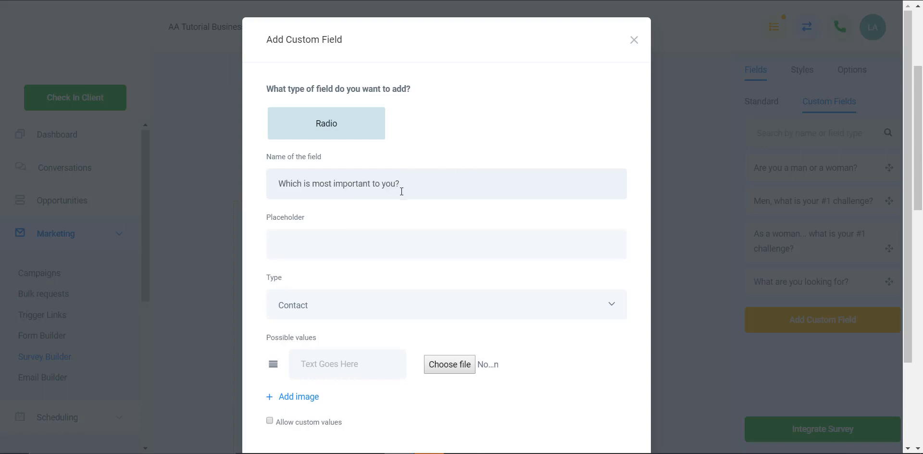
pyautogui.scroll(-3, 371, 264)
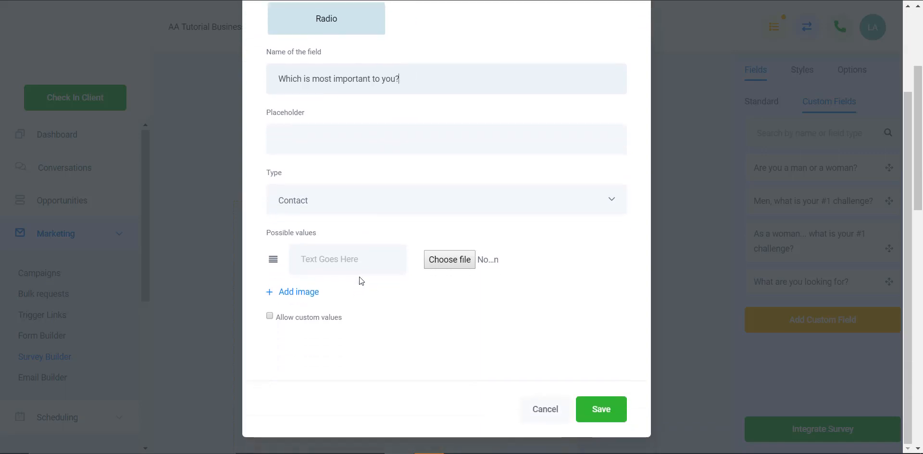
pyautogui.click(361, 272)
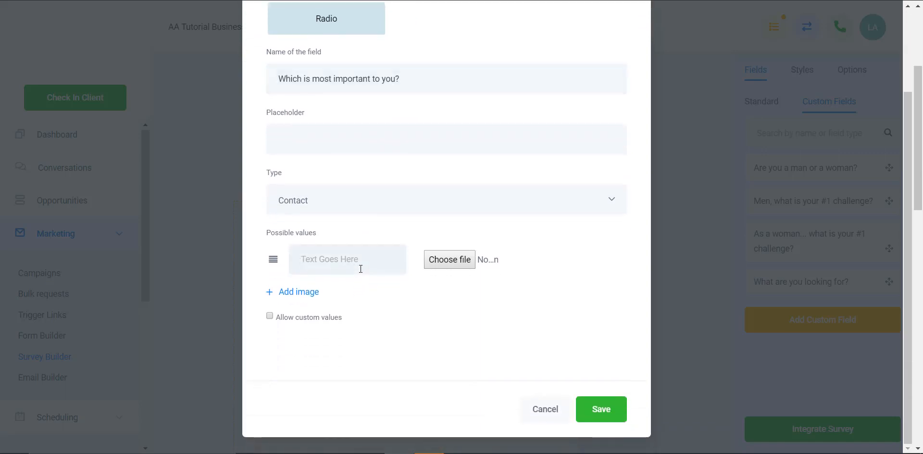
pyautogui.write('Money')
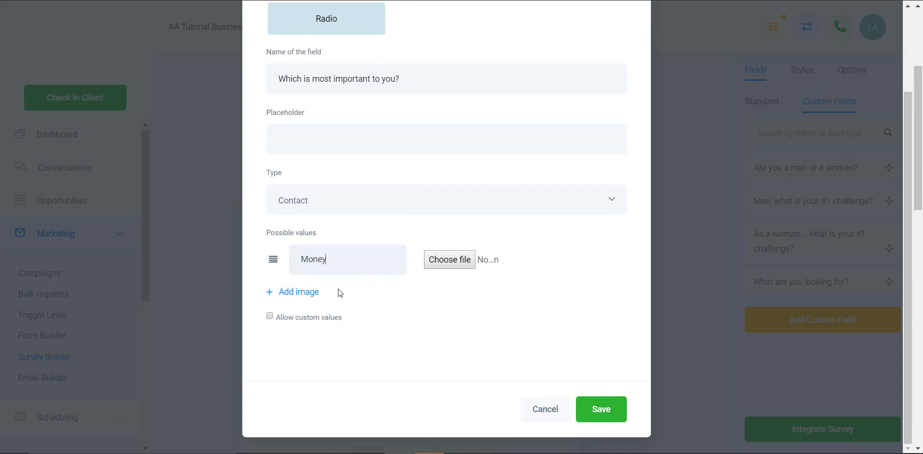
# Add Success, Family and Freedom as further possible values of the radio field.
pyautogui.click(308, 292)
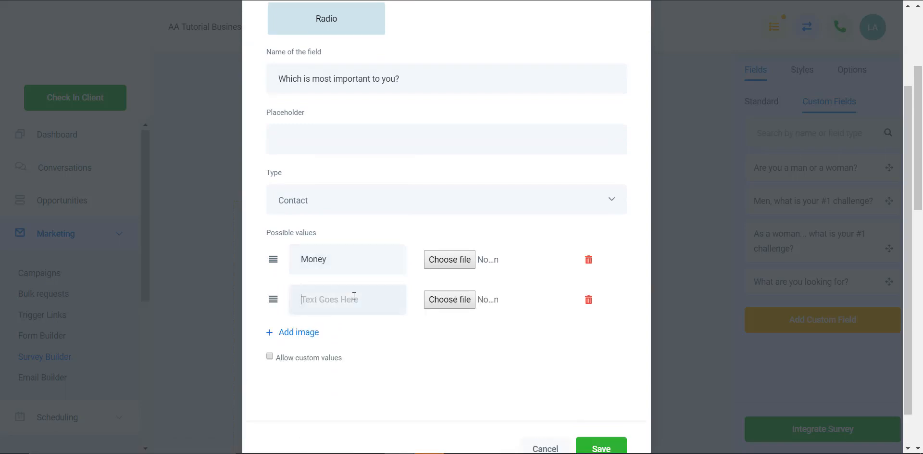
pyautogui.write('Success')
pyautogui.click(317, 333)
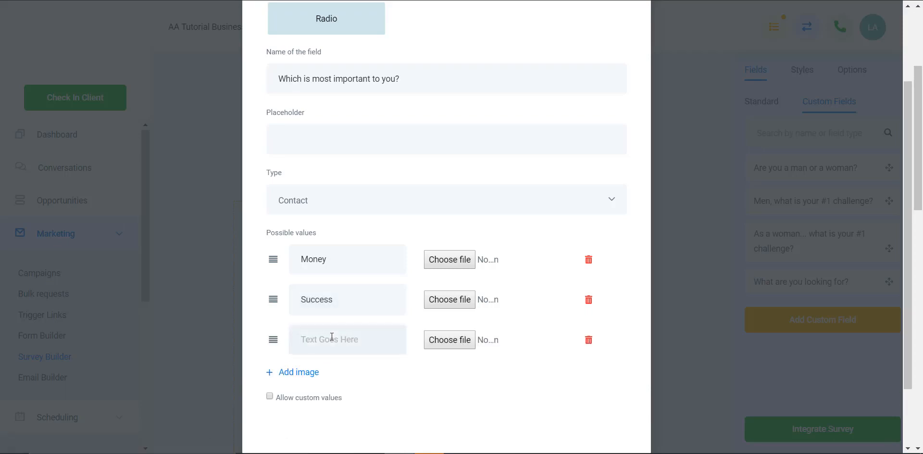
pyautogui.write('Family')
pyautogui.click(317, 372)
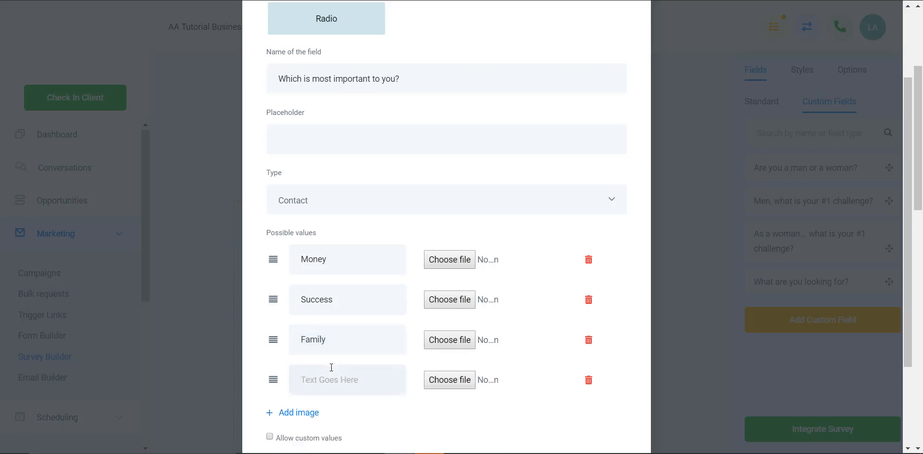
pyautogui.write('Freedom')
pyautogui.scroll(-3, 332, 367)
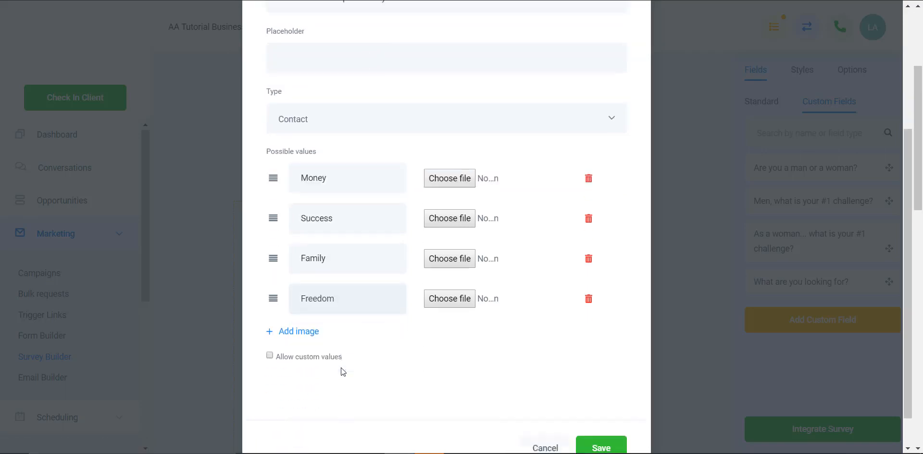
# Save the new radio field and place "Which is most important to you?" on slide 1.
pyautogui.click(596, 411)
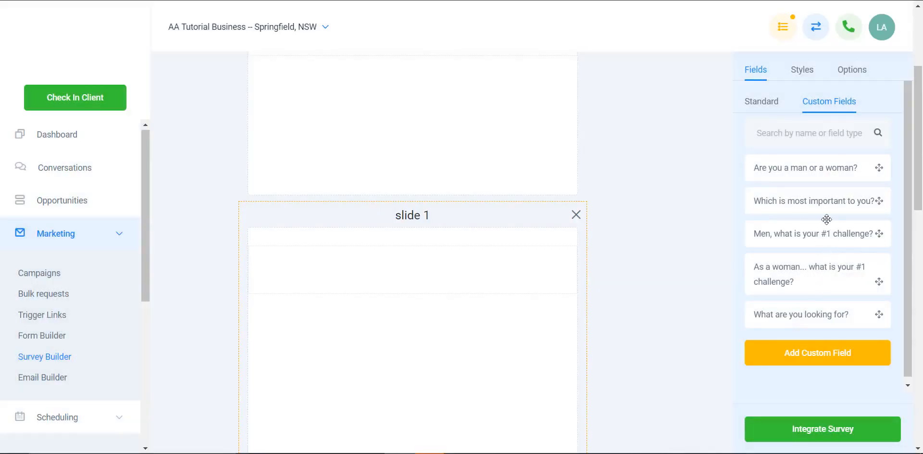
pyautogui.moveTo(828, 207); pyautogui.dragTo(469, 268)
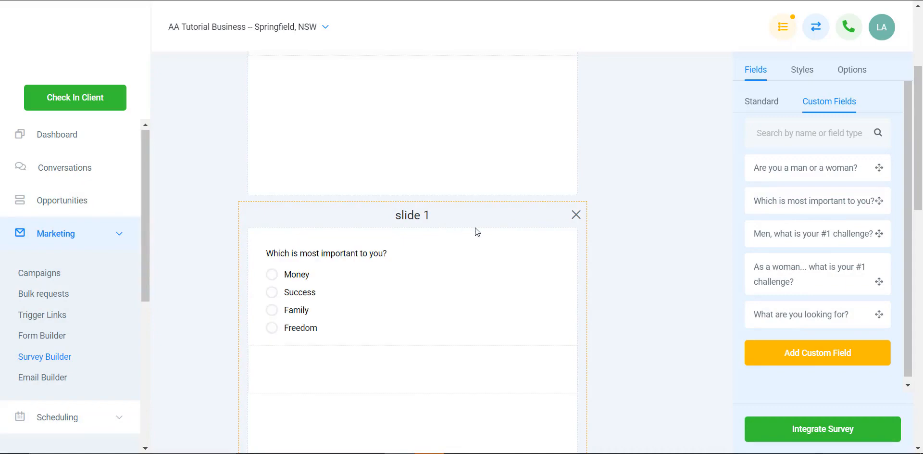
# Route the Money, Success, Family and Freedom answers of the slide 1 radio question to P4 - Slide 4.
pyautogui.click(398, 291)
pyautogui.scroll(-1, 829, 298)
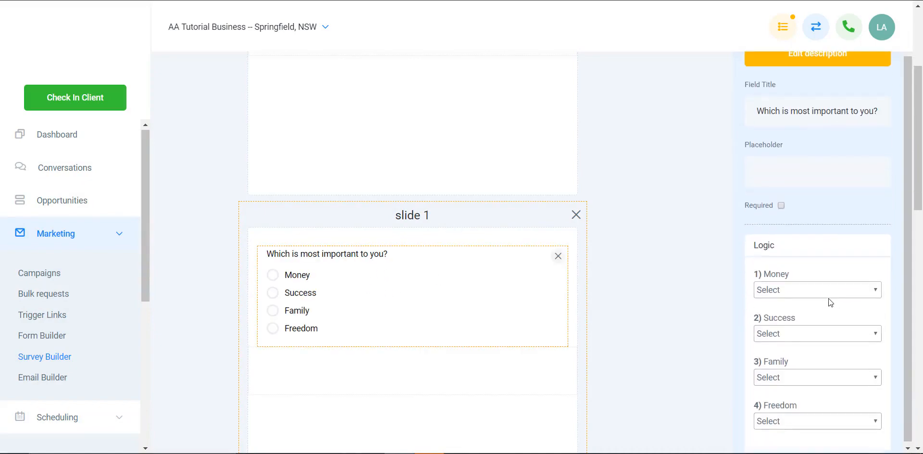
pyautogui.scroll(-4, 500, 353)
pyautogui.scroll(-5, 500, 349)
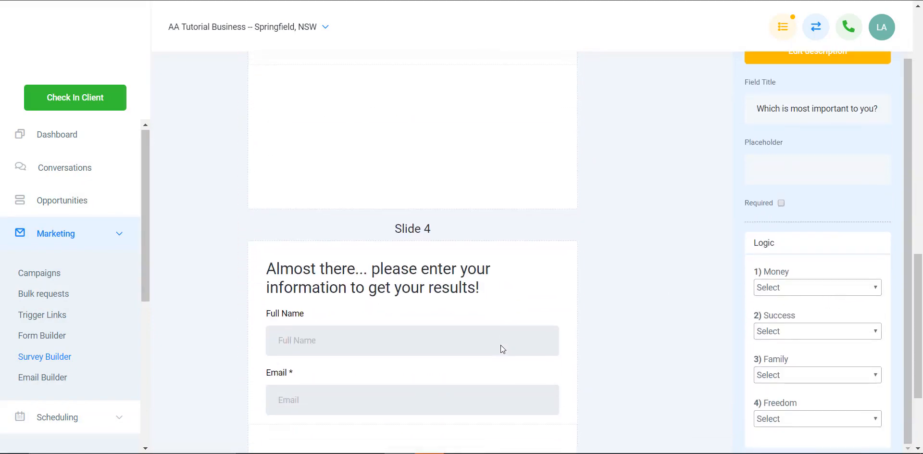
pyautogui.click(789, 294)
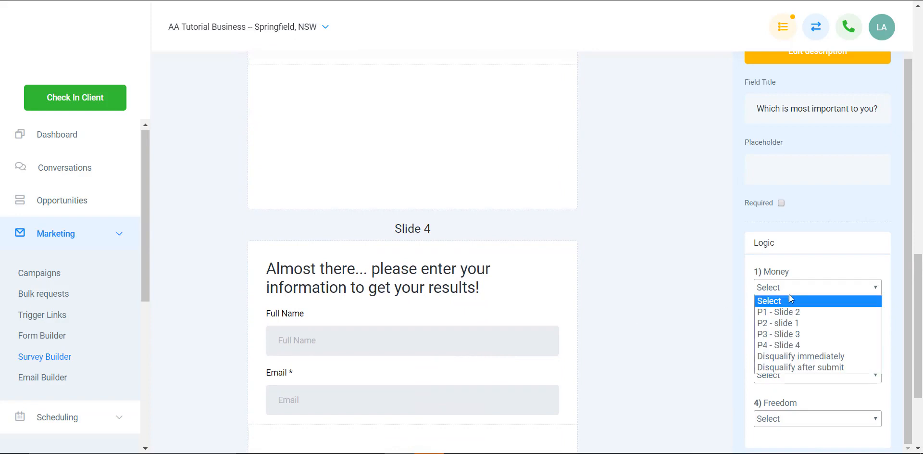
pyautogui.click(796, 345)
pyautogui.click(806, 332)
pyautogui.click(807, 387)
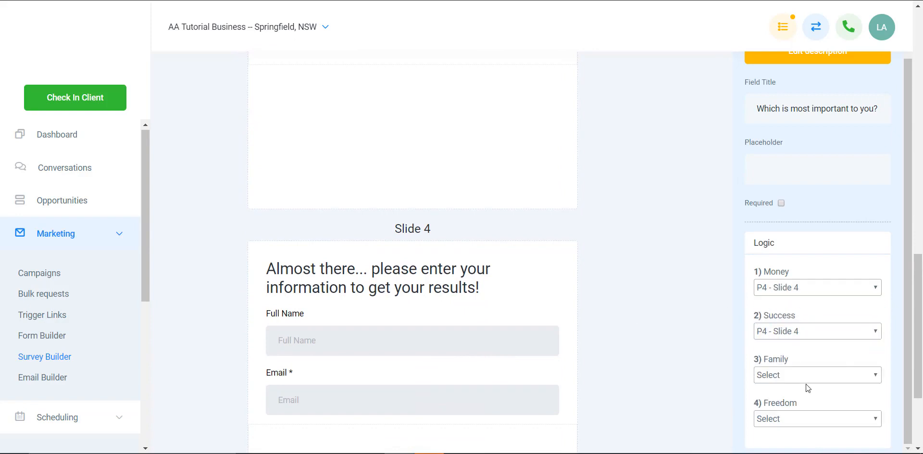
pyautogui.click(813, 374)
pyautogui.click(812, 337)
pyautogui.click(812, 420)
pyautogui.click(809, 382)
# Review the survey slides from the gender question through to the contact details slide.
pyautogui.scroll(-3, 555, 292)
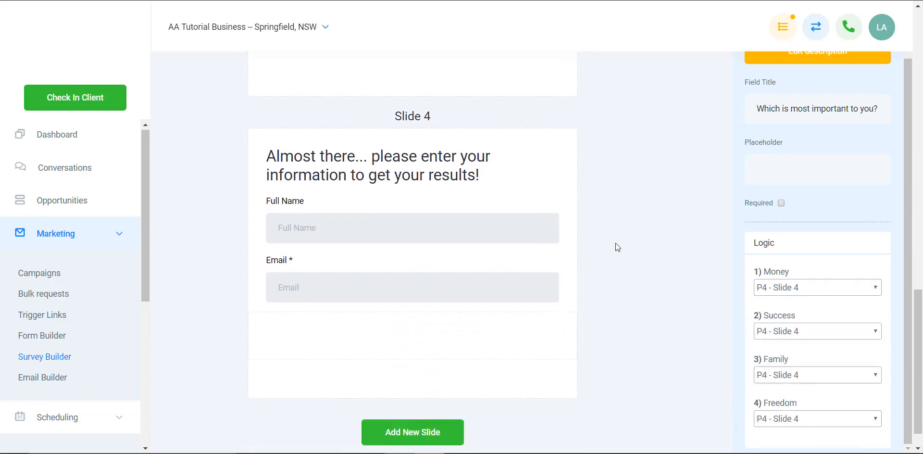
pyautogui.scroll(9, 600, 200)
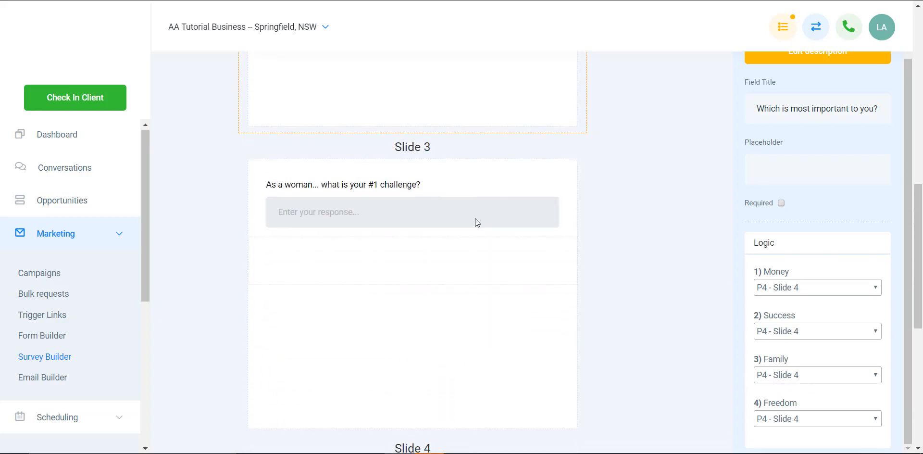
pyautogui.scroll(-6, 492, 326)
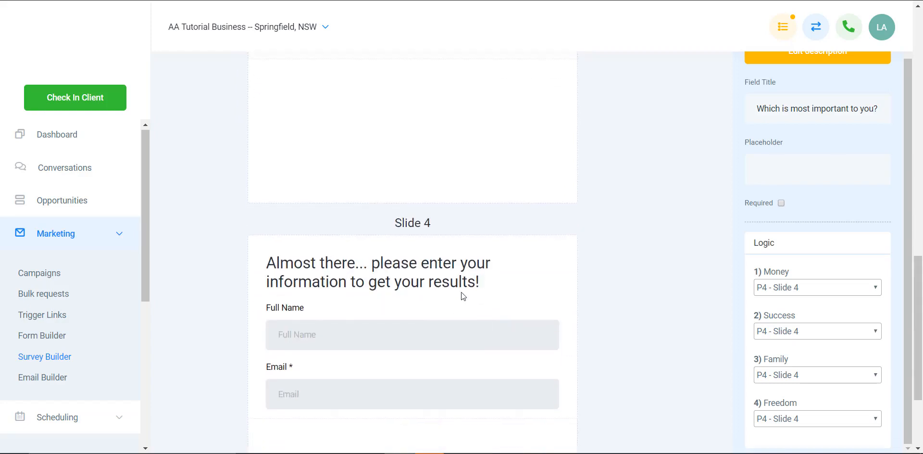
pyautogui.scroll(-4, 462, 296)
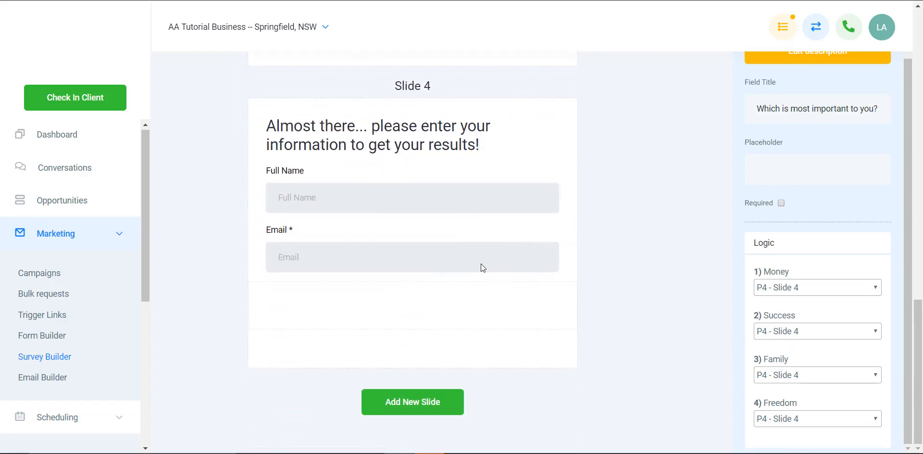
pyautogui.scroll(8, 480, 263)
pyautogui.scroll(2, 769, 235)
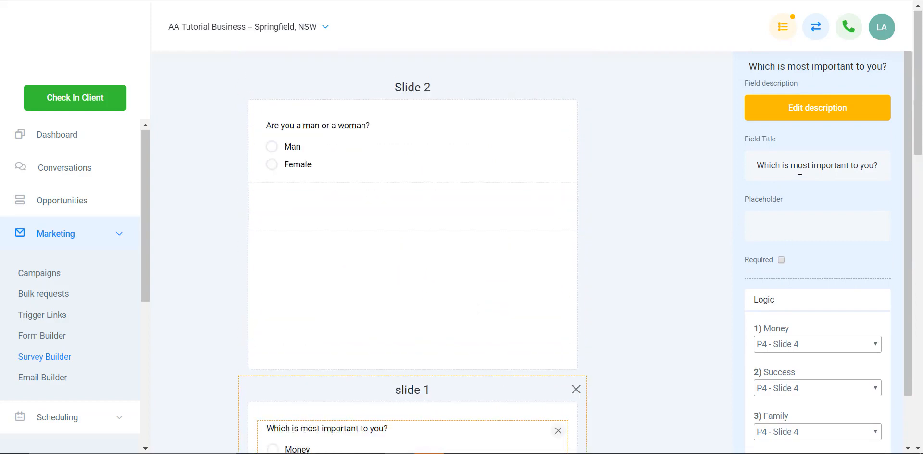
pyautogui.click(707, 134)
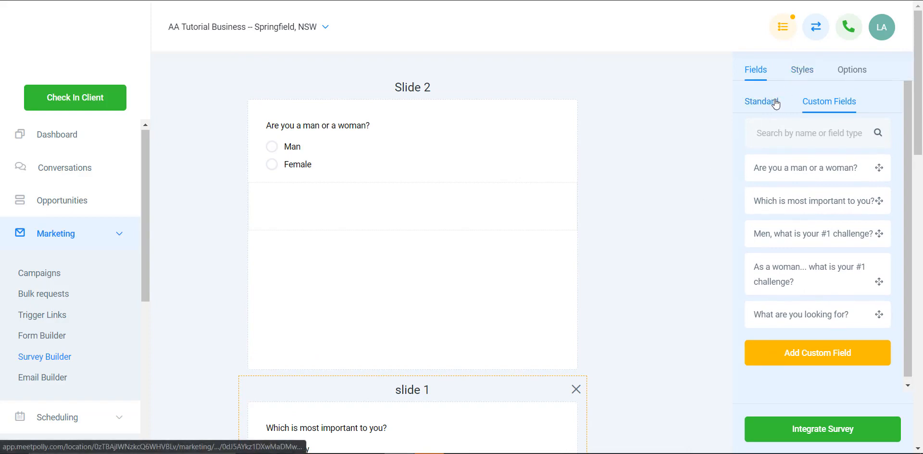
# Try the survey with Show Label off, restore the labels, and look through the remaining style settings.
pyautogui.click(797, 77)
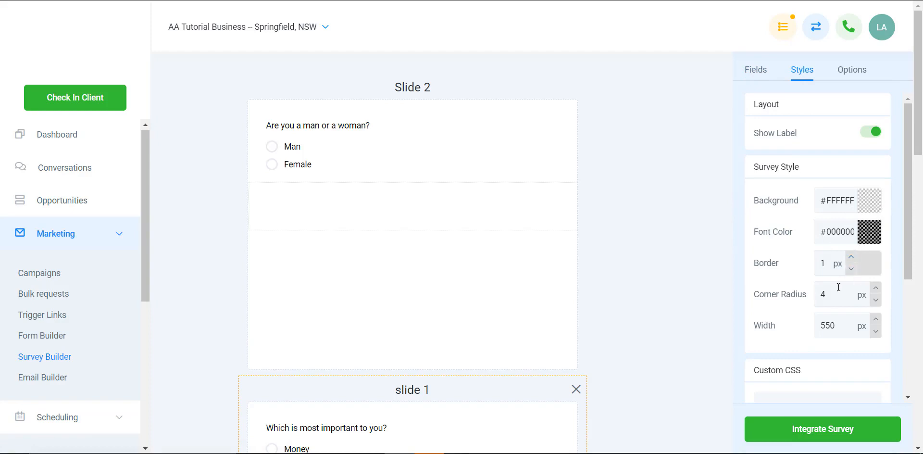
pyautogui.scroll(-1, 816, 263)
pyautogui.scroll(-2, 816, 264)
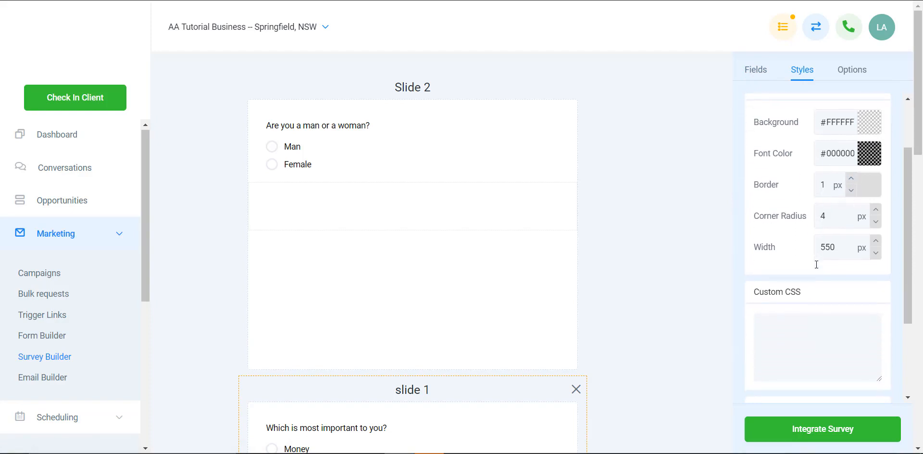
pyautogui.scroll(3, 801, 208)
pyautogui.click(865, 131)
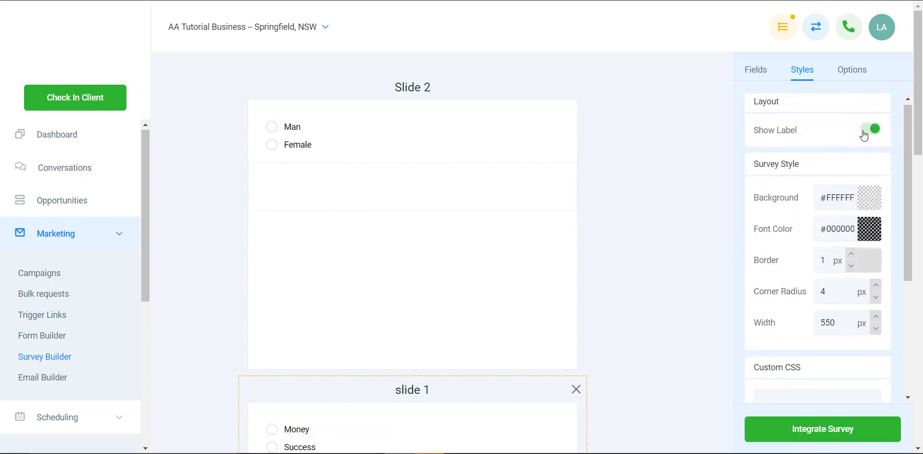
pyautogui.click(871, 133)
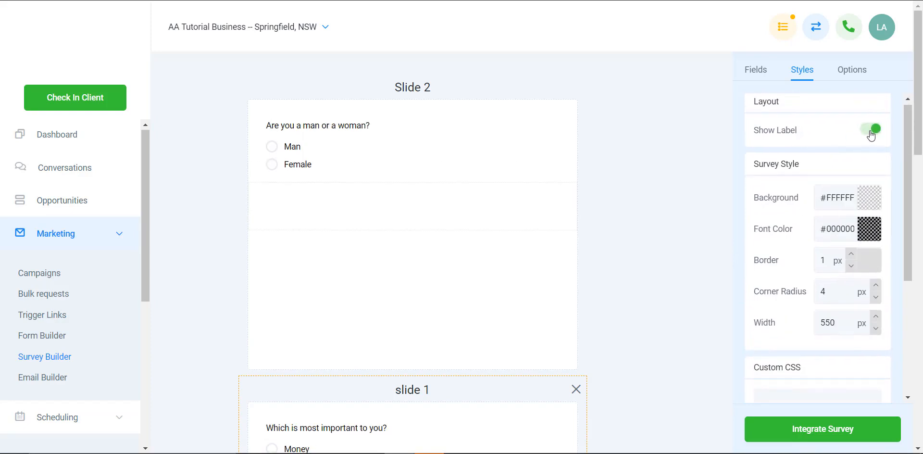
pyautogui.click(870, 132)
pyautogui.click(870, 131)
pyautogui.scroll(-4, 798, 250)
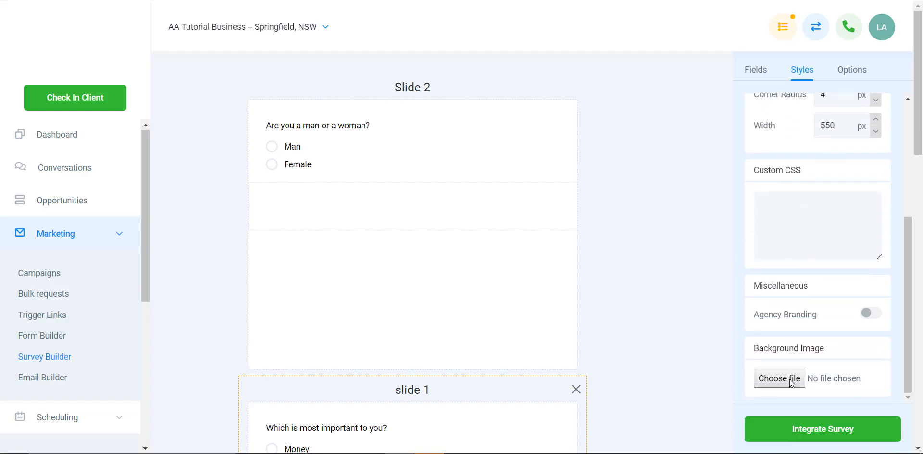
pyautogui.scroll(5, 786, 255)
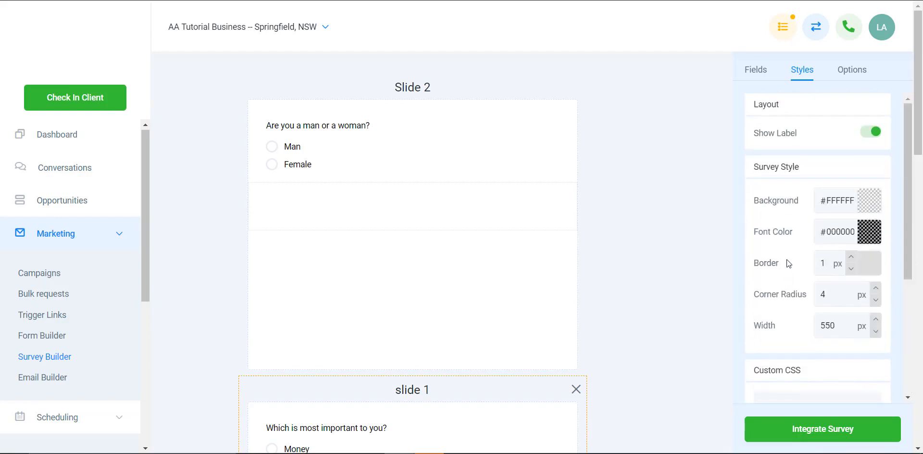
# Set the survey's On Submit action to Open URL.
pyautogui.click(850, 69)
pyautogui.scroll(3, 829, 109)
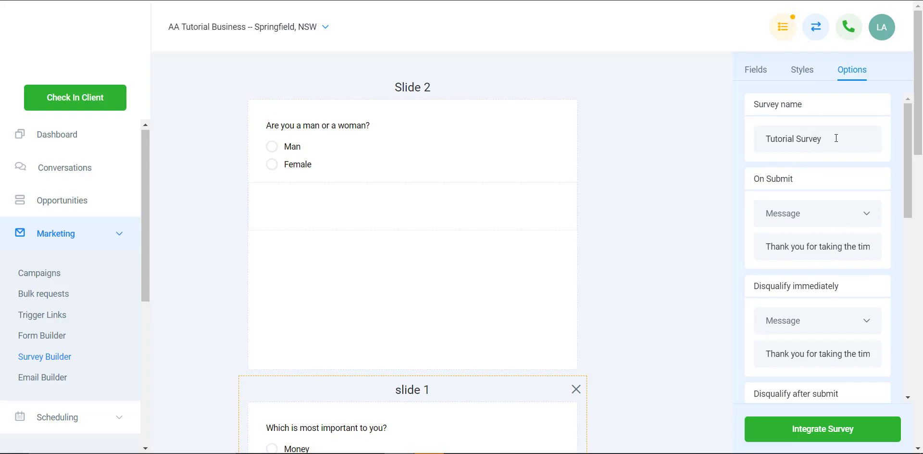
pyautogui.click(836, 221)
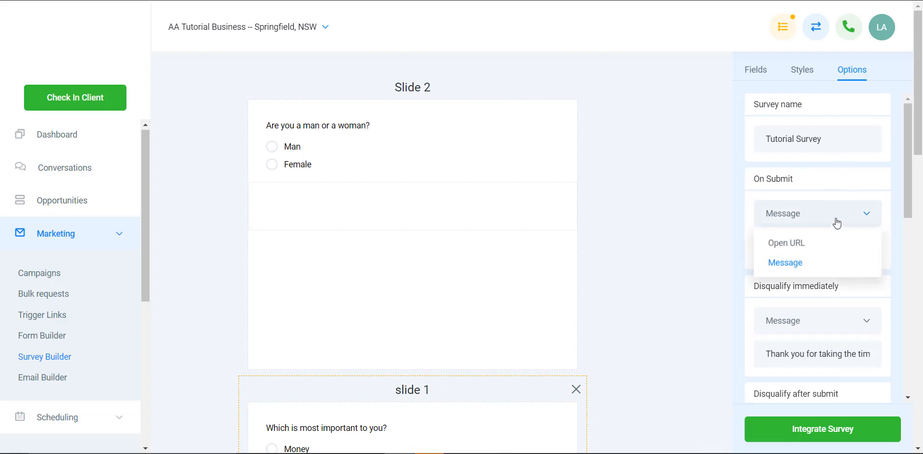
pyautogui.click(837, 220)
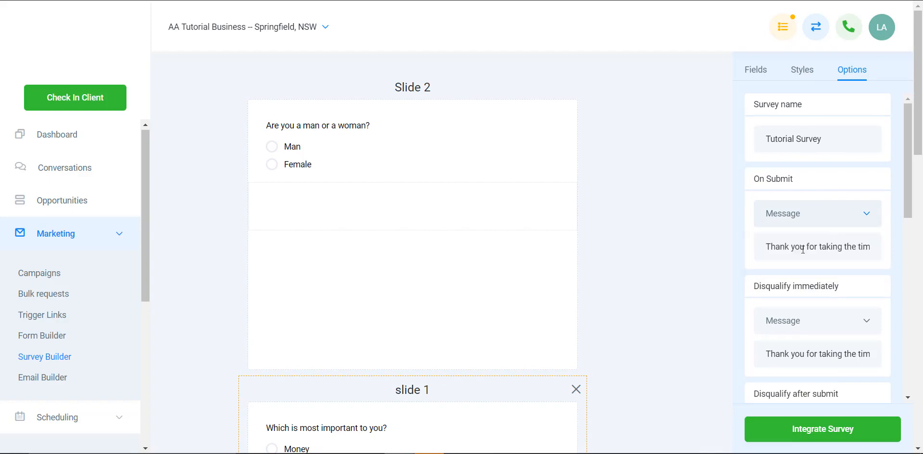
pyautogui.moveTo(803, 249); pyautogui.dragTo(879, 249)
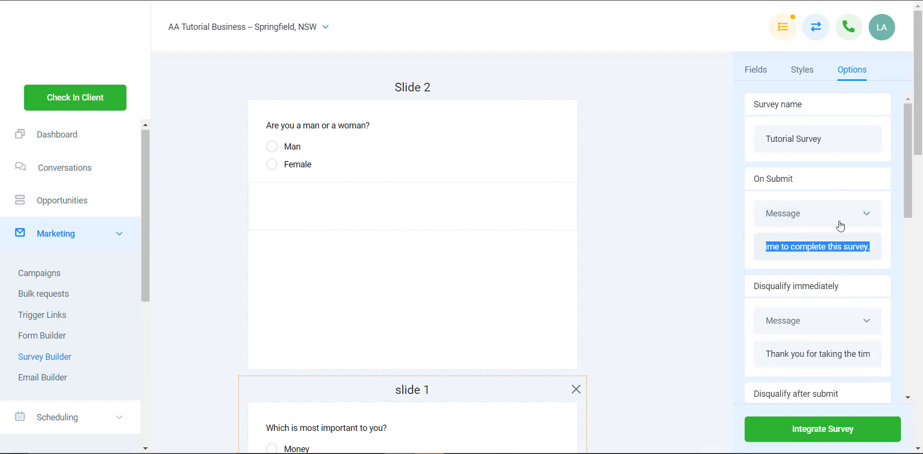
pyautogui.click(839, 224)
pyautogui.click(823, 244)
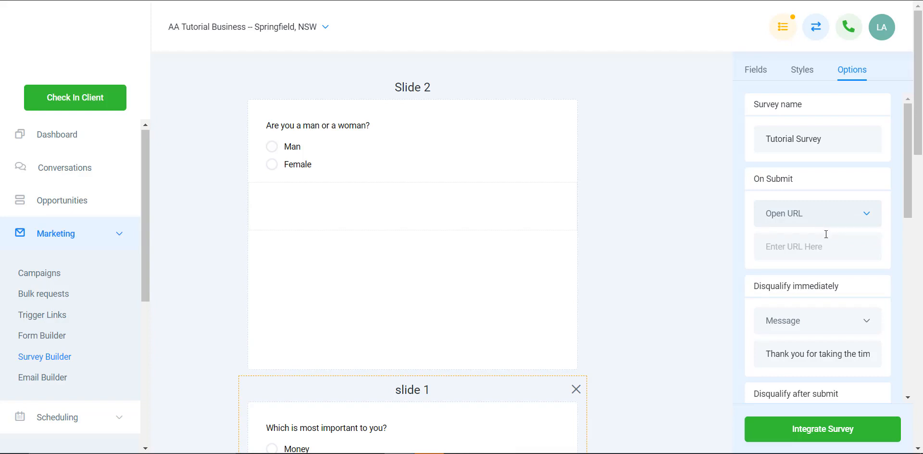
# Set the Female answer of the "Are you a man or a woman?" question on Slide 2 to Disqualify immediately.
pyautogui.scroll(-2, 826, 235)
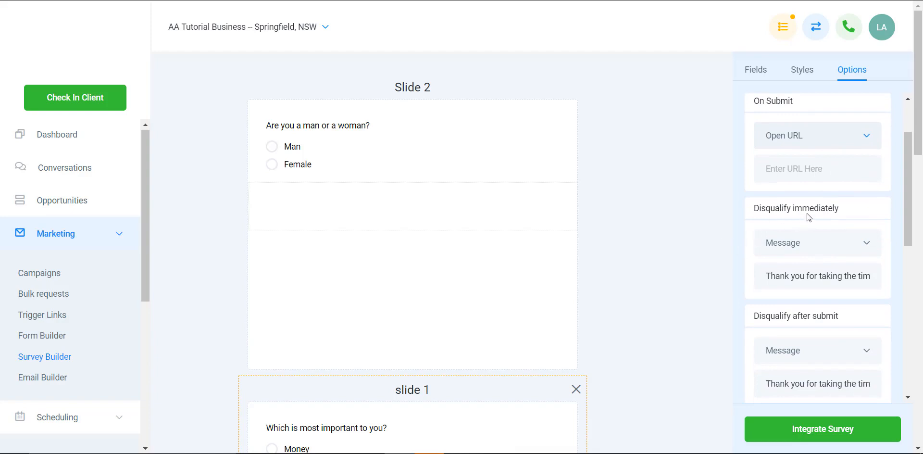
pyautogui.scroll(1, 807, 212)
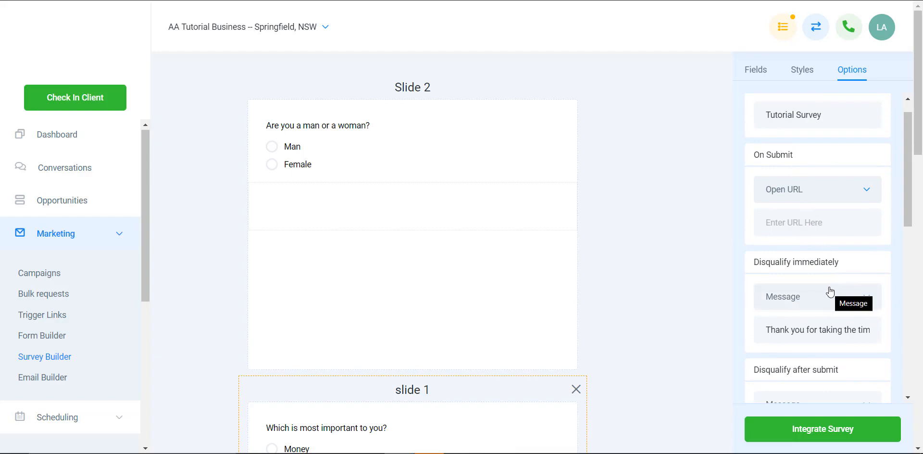
pyautogui.scroll(-1, 820, 296)
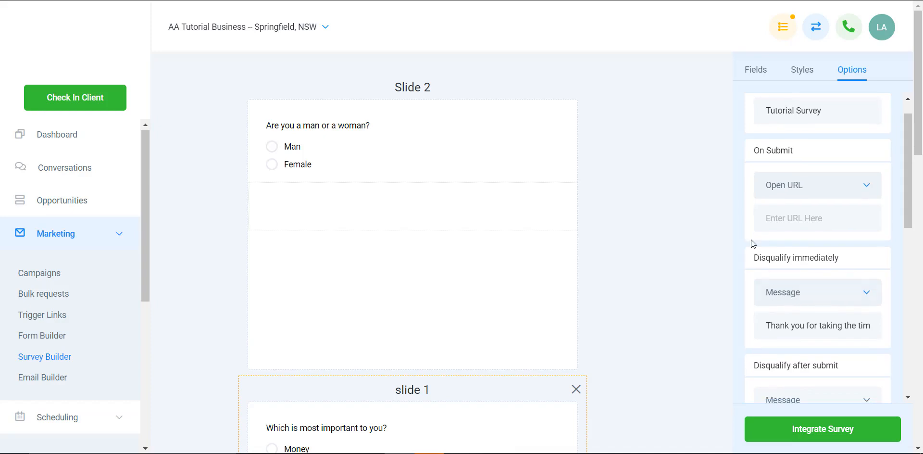
pyautogui.click(337, 159)
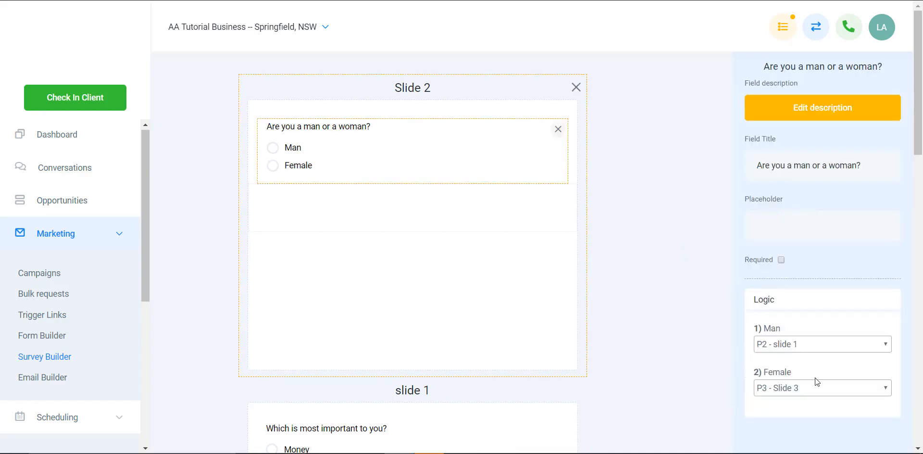
pyautogui.click(820, 389)
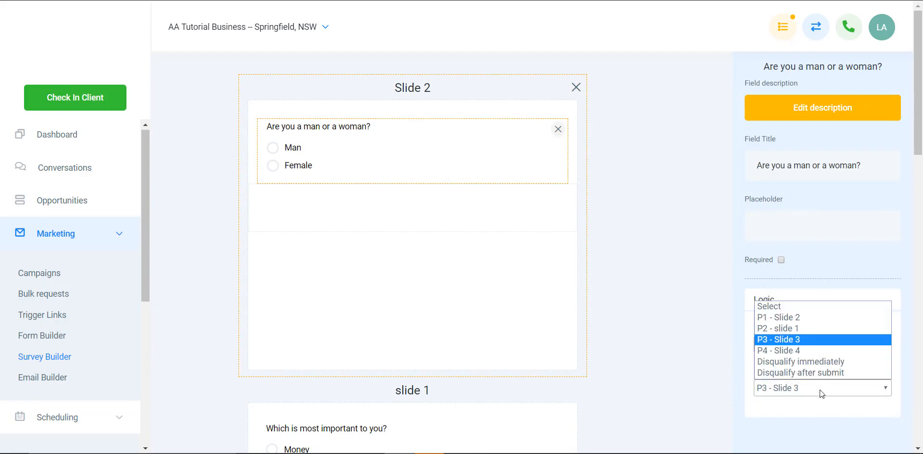
pyautogui.click(822, 362)
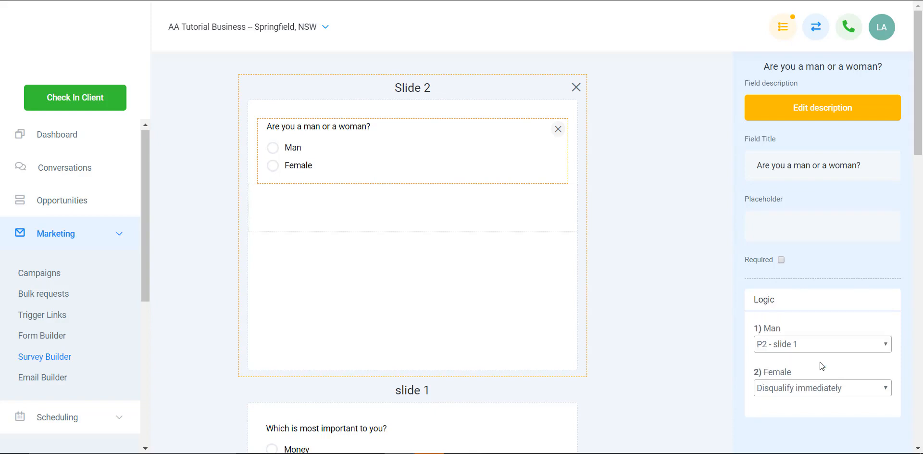
pyautogui.click(648, 230)
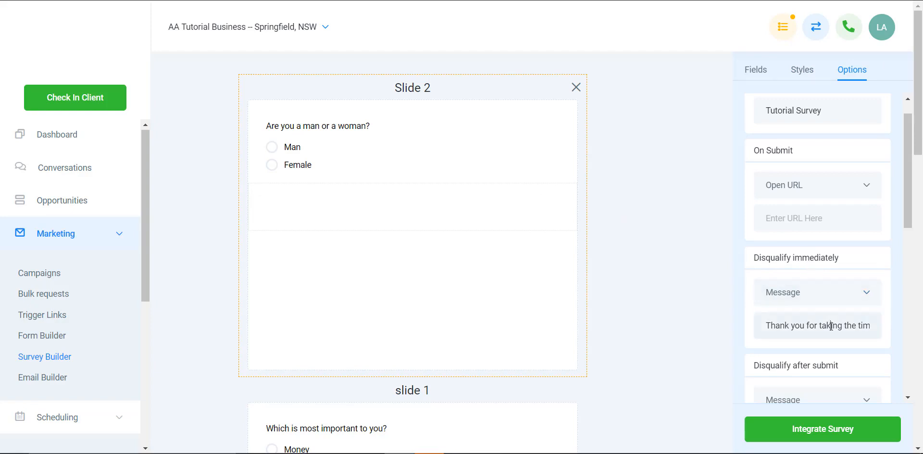
# Set the survey's Disqualify immediately action to URL.
pyautogui.moveTo(831, 326); pyautogui.dragTo(887, 331)
pyautogui.click(841, 295)
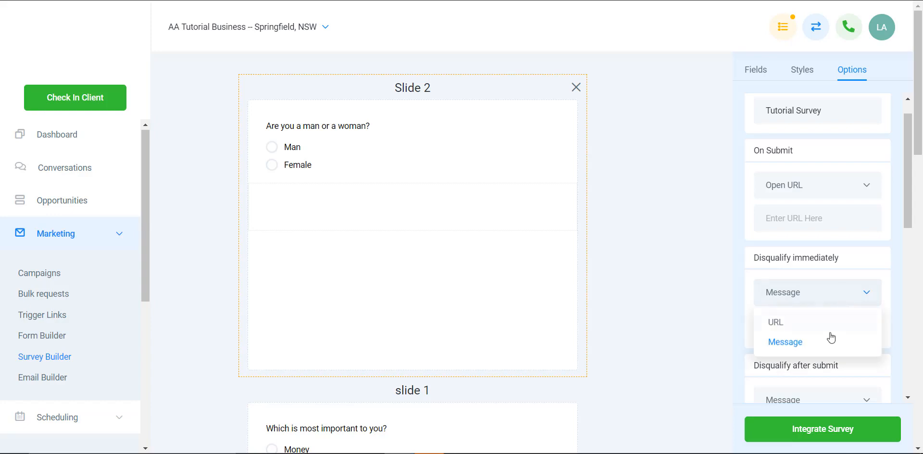
pyautogui.click(830, 326)
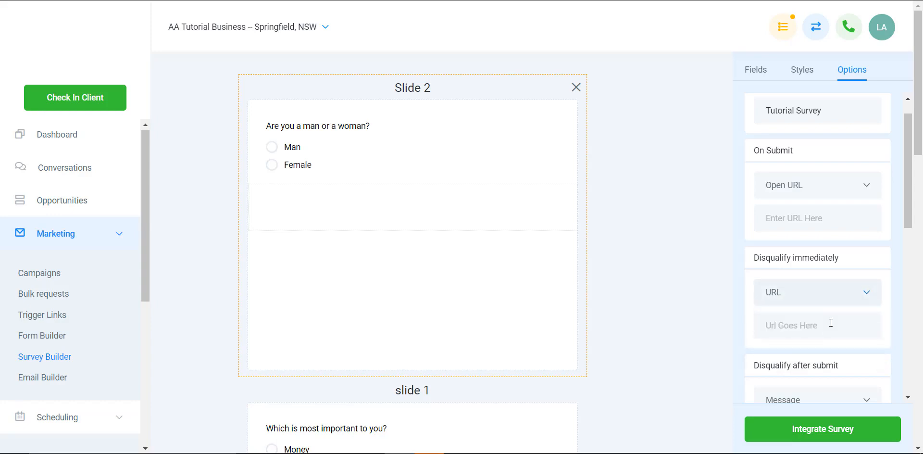
pyautogui.scroll(-2, 831, 322)
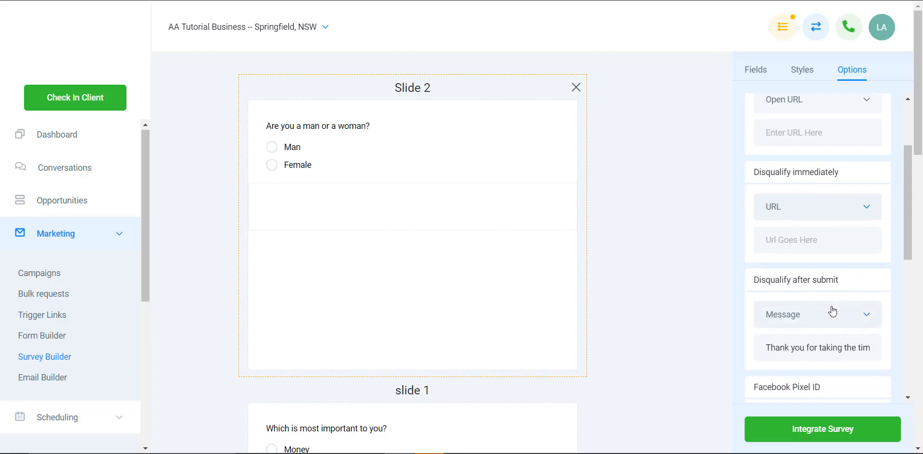
pyautogui.scroll(3, 833, 312)
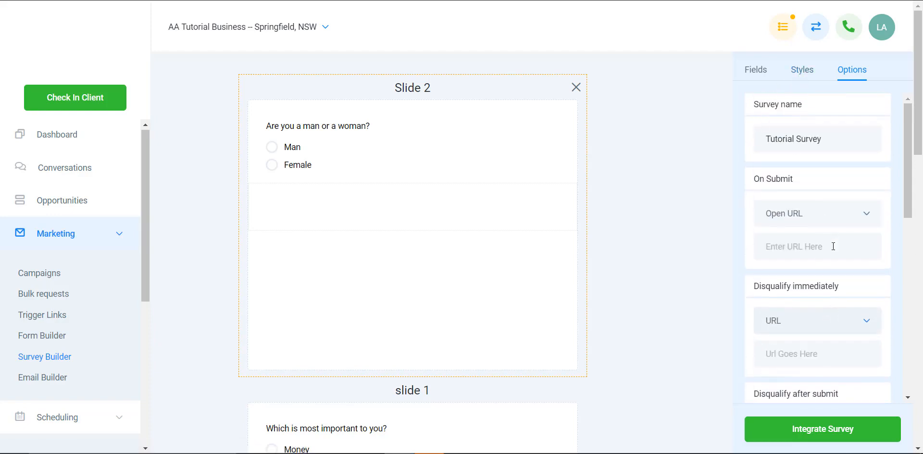
pyautogui.scroll(-1, 809, 197)
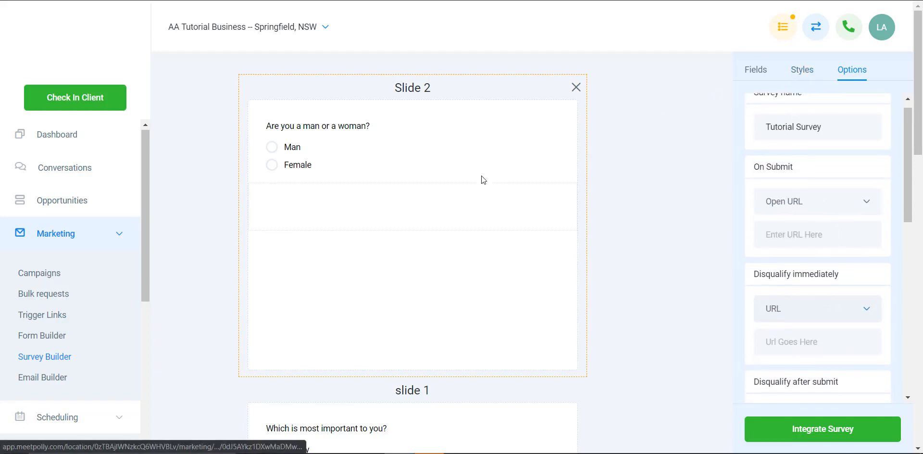
# Set the "Are you a man or a woman?" logic to P3 - Slide 3 for Female and Disqualify after submit for Man.
pyautogui.moveTo(379, 165); pyautogui.dragTo(404, 166)
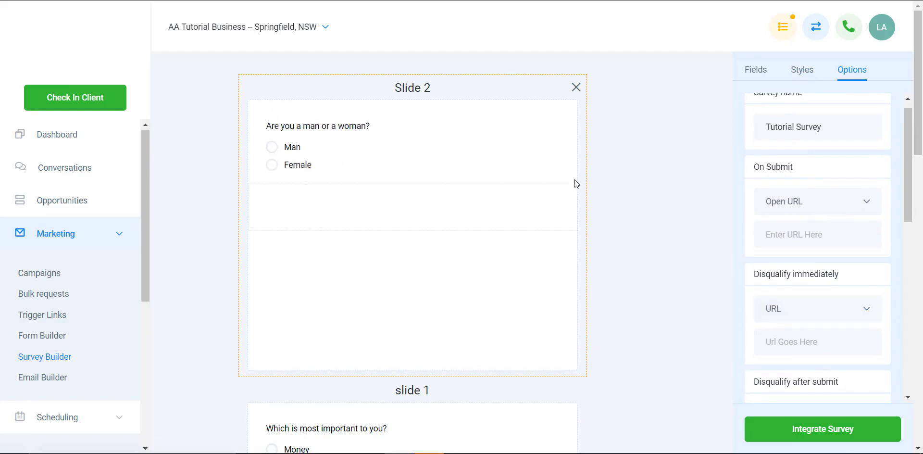
pyautogui.click(458, 171)
pyautogui.scroll(-3, 832, 327)
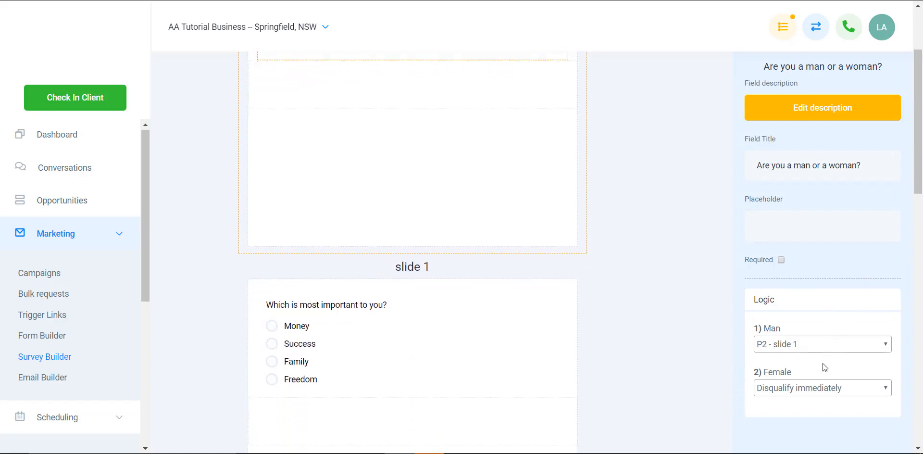
pyautogui.click(831, 388)
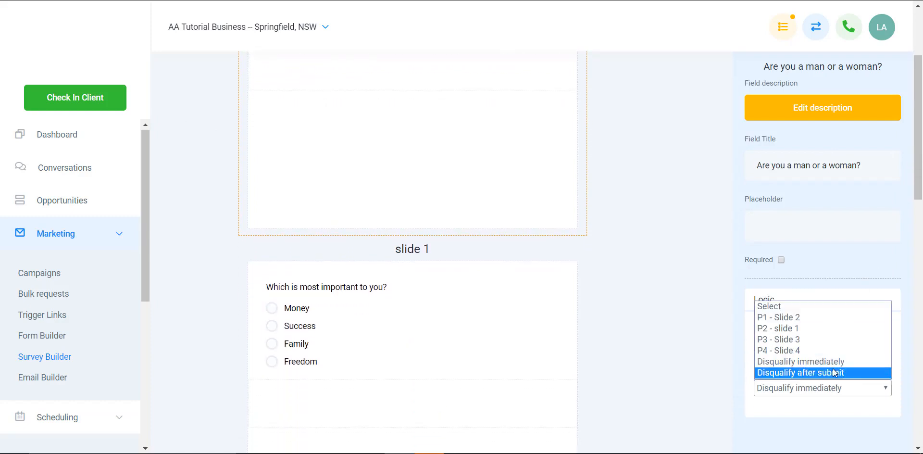
pyautogui.click(830, 339)
pyautogui.click(831, 344)
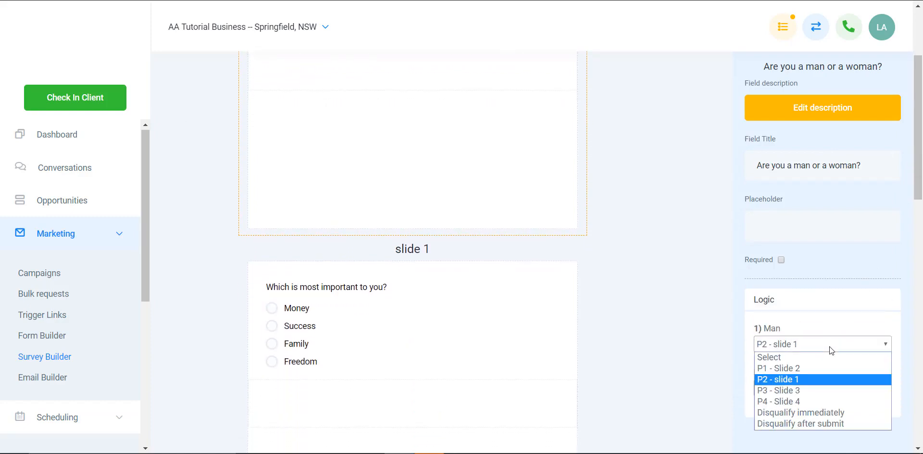
pyautogui.click(831, 424)
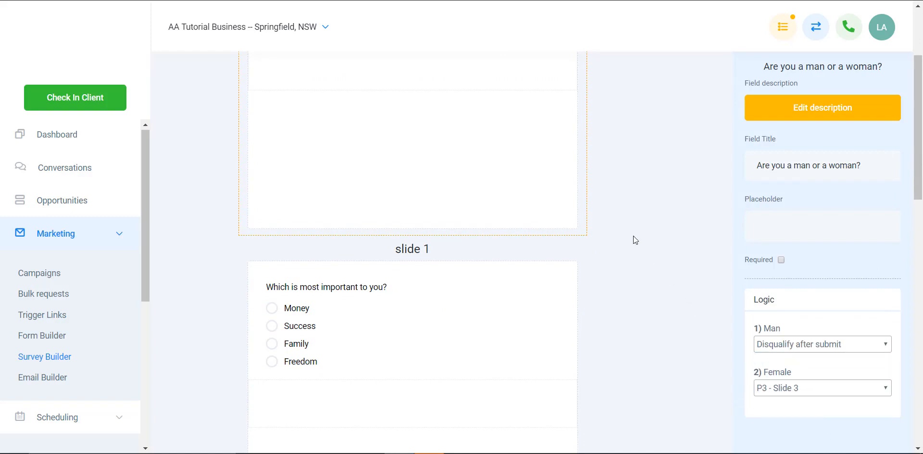
pyautogui.click(633, 222)
pyautogui.scroll(3, 529, 207)
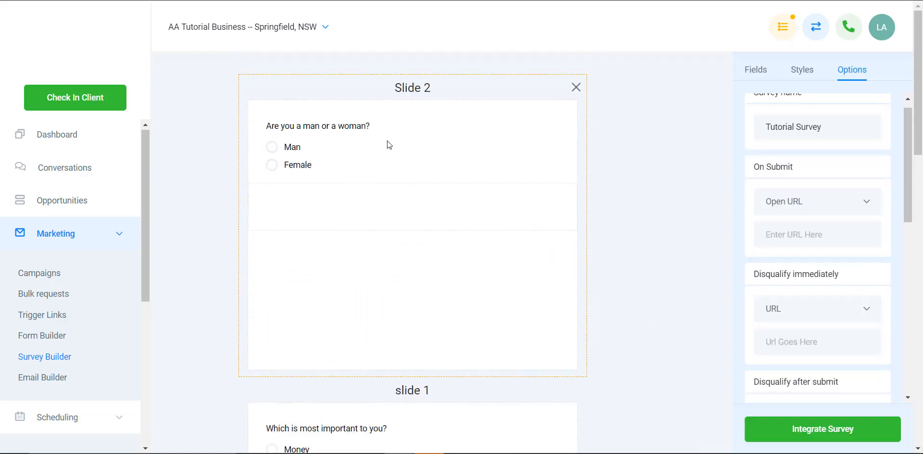
# Look through the survey slides down to the contact details form on Slide 4.
pyautogui.scroll(-5, 505, 288)
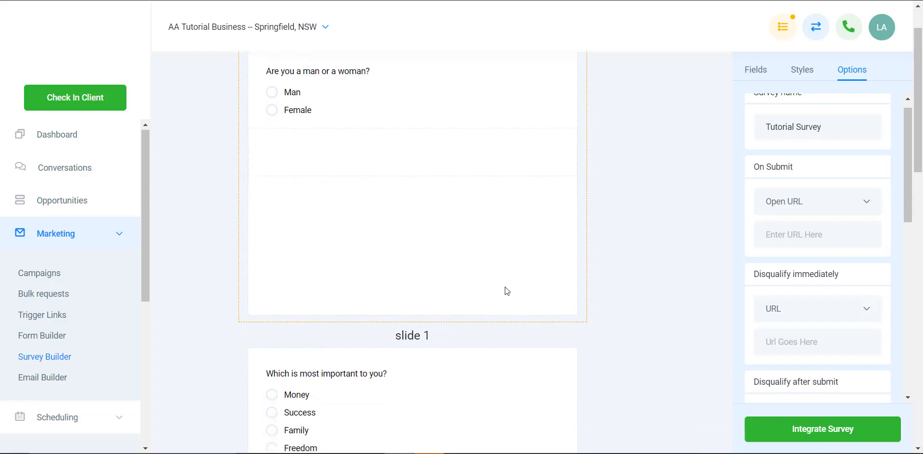
pyautogui.scroll(-10, 507, 291)
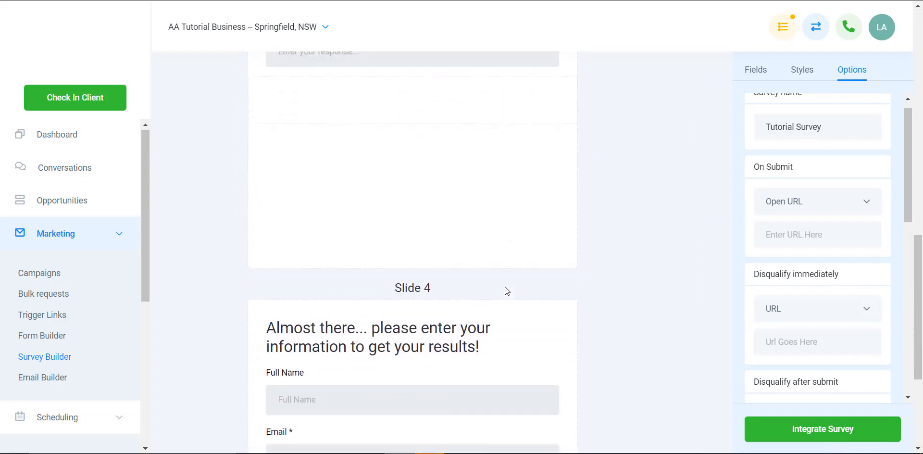
pyautogui.scroll(-2, 506, 290)
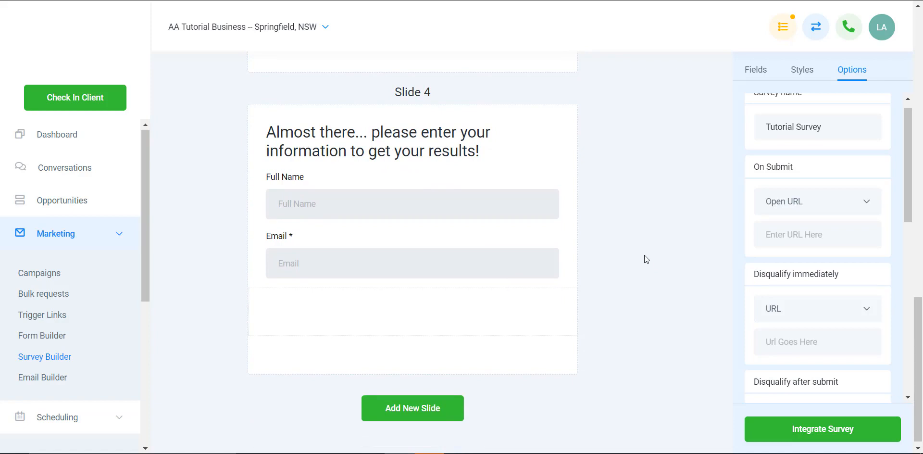
pyautogui.scroll(-1, 644, 255)
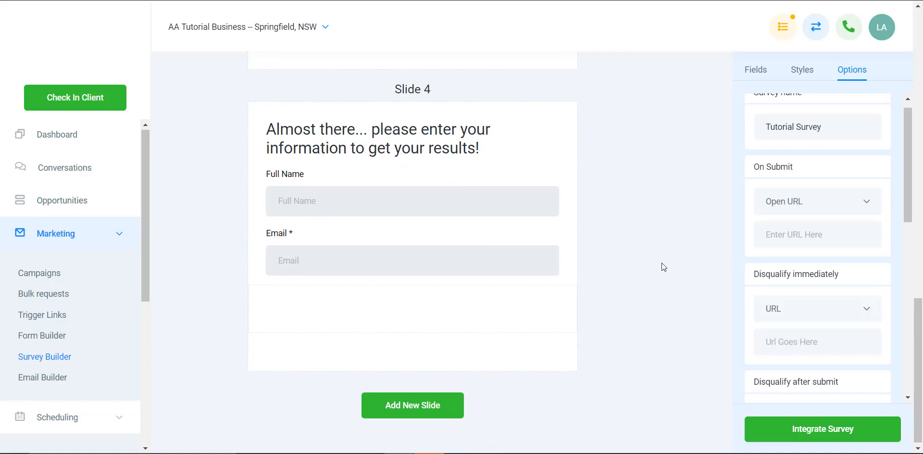
pyautogui.scroll(8, 662, 263)
pyautogui.scroll(-4, 676, 260)
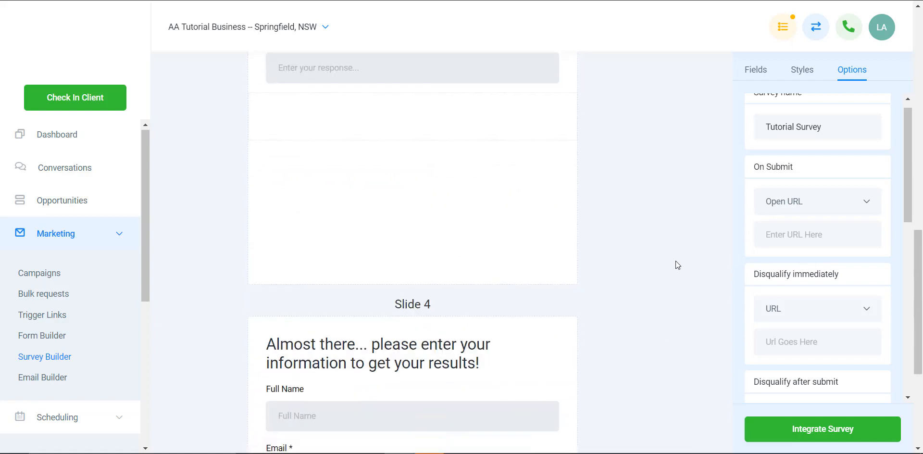
pyautogui.scroll(-3, 676, 260)
# Set the survey's Disqualify after submit action to URL.
pyautogui.scroll(-3, 834, 312)
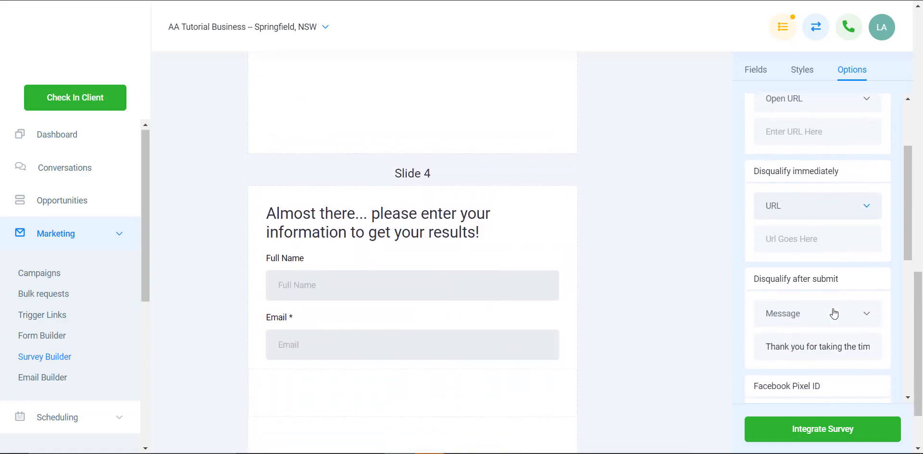
pyautogui.scroll(-1, 834, 314)
pyautogui.click(822, 260)
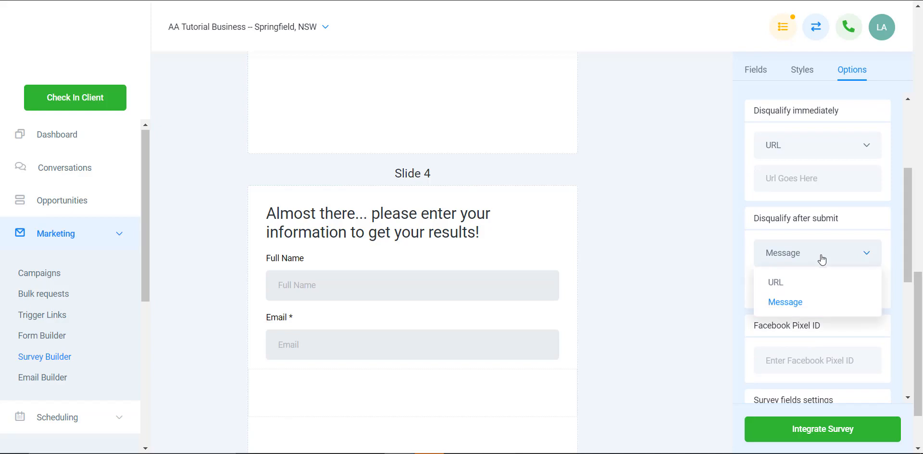
pyautogui.click(806, 303)
pyautogui.click(827, 262)
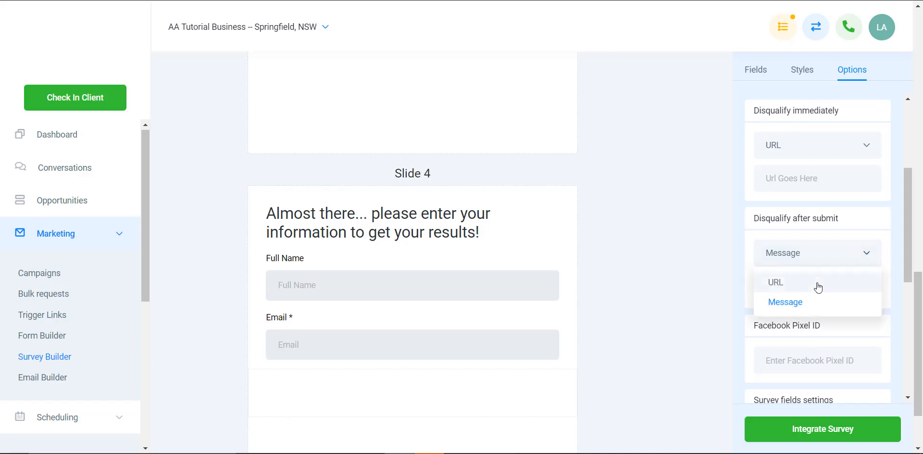
pyautogui.click(817, 286)
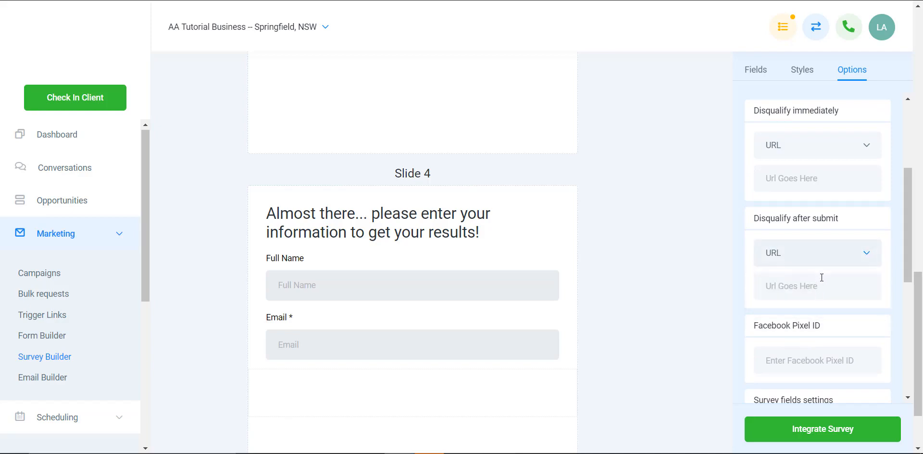
# Try the survey with One question at a time on, review the slides, and switch the option back off.
pyautogui.scroll(-3, 822, 277)
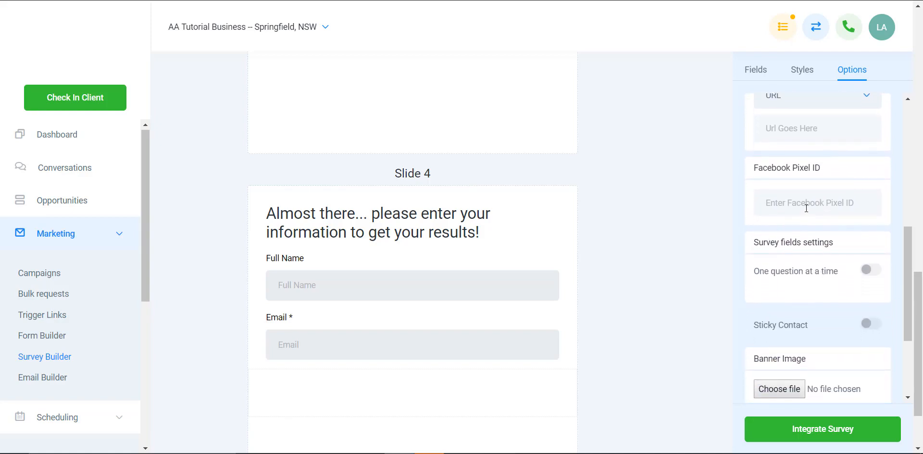
pyautogui.click(870, 272)
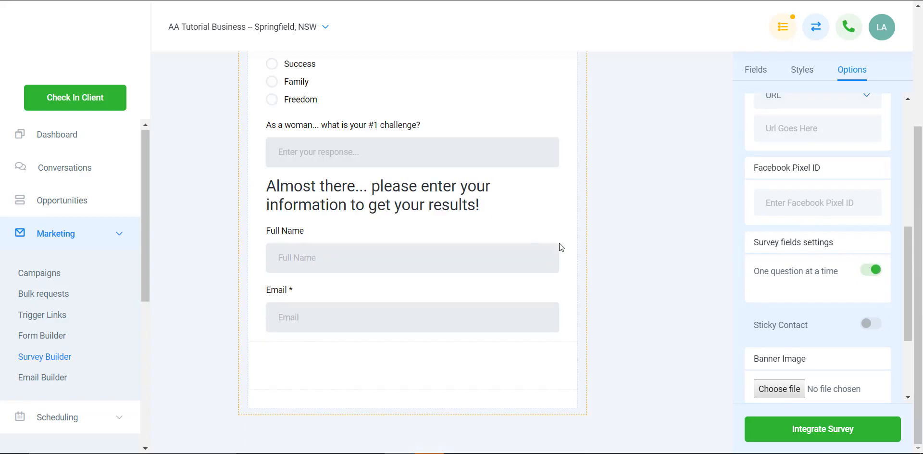
pyautogui.scroll(4, 526, 239)
pyautogui.scroll(-2, 529, 240)
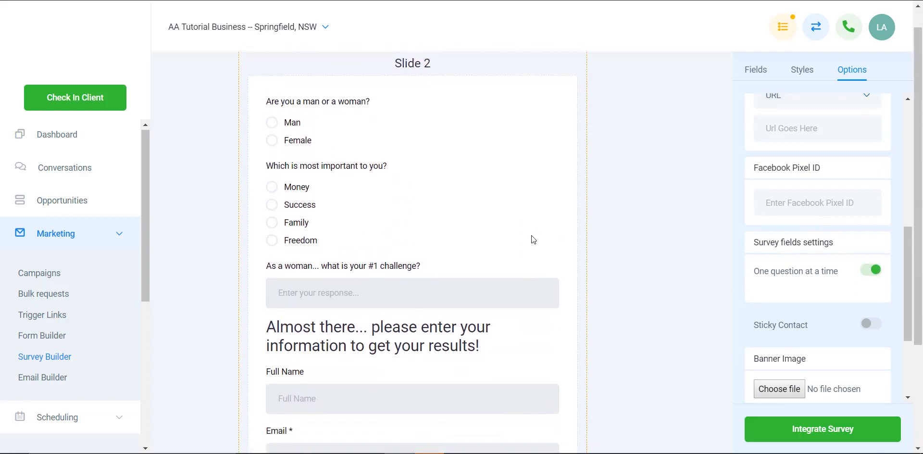
pyautogui.click(871, 272)
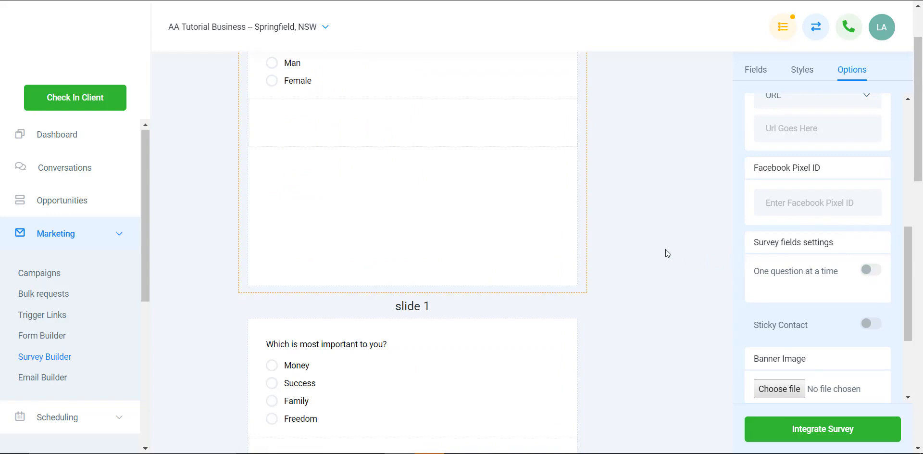
pyautogui.scroll(2, 667, 253)
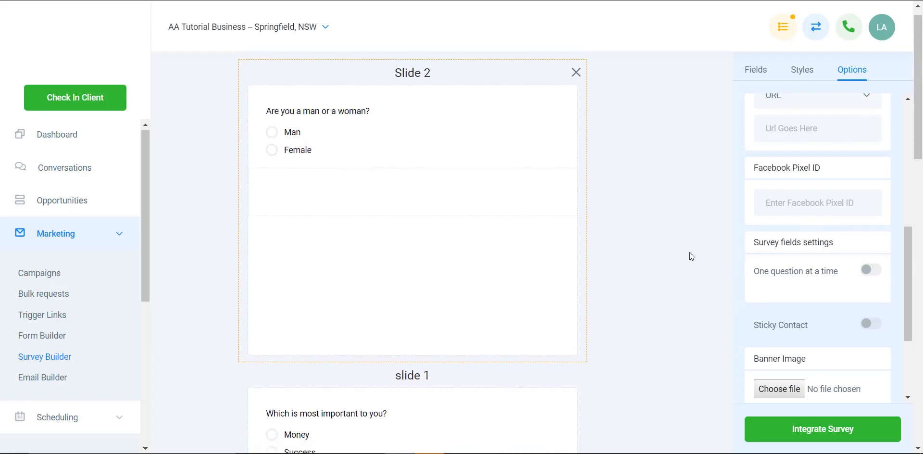
pyautogui.scroll(-2, 696, 277)
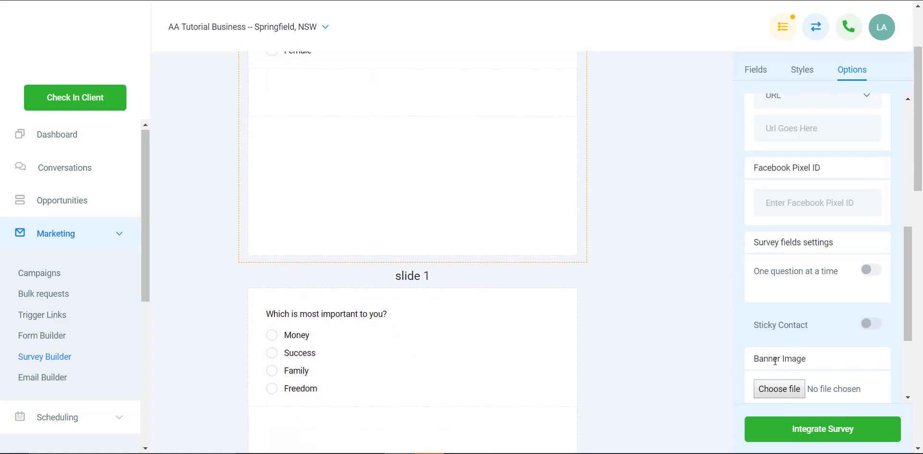
# Turn on Sticky Contact for the survey and look through the banner image and footer options.
pyautogui.click(871, 325)
pyautogui.scroll(-1, 830, 322)
pyautogui.scroll(-3, 829, 320)
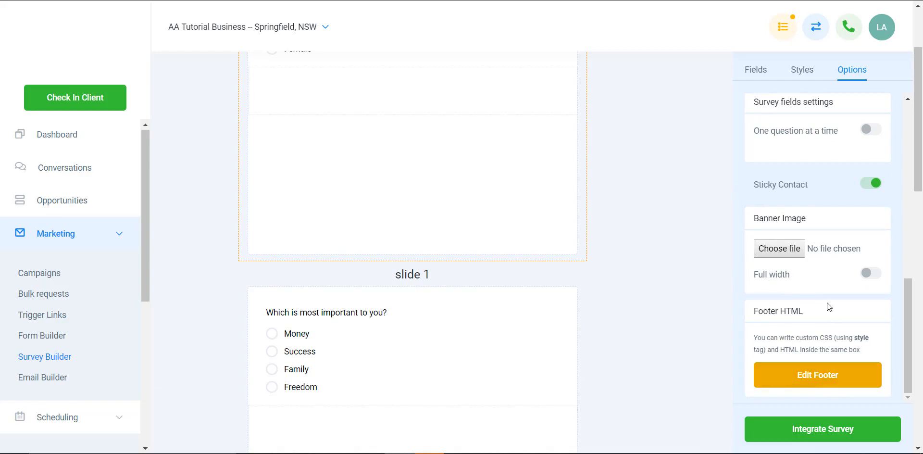
pyautogui.scroll(10, 820, 309)
pyautogui.scroll(3, 467, 290)
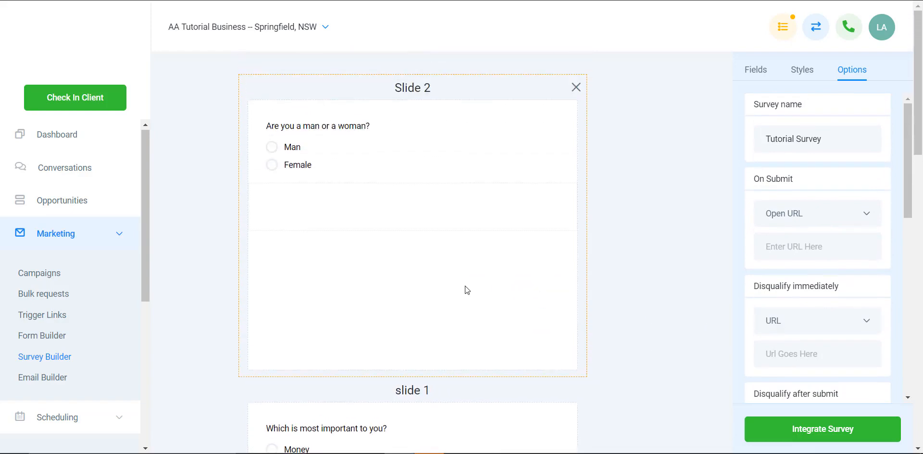
# Select the iframe embed code in the survey's integration options and copy the survey's shareable link.
pyautogui.click(802, 428)
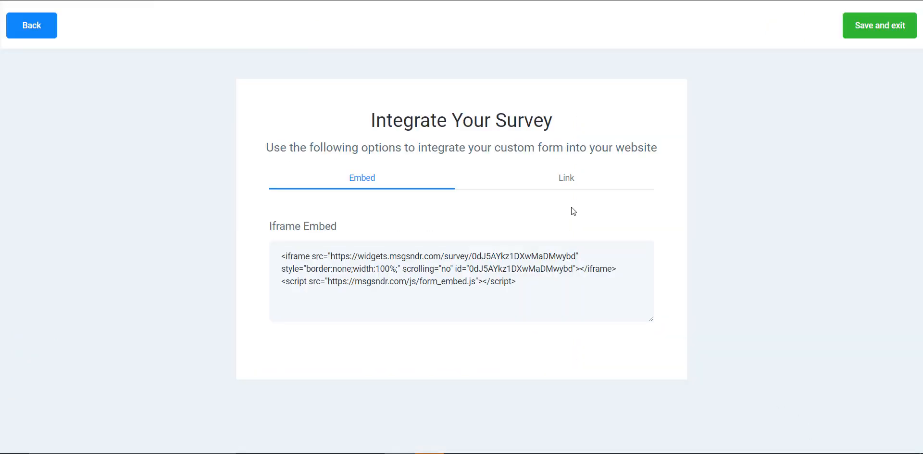
pyautogui.moveTo(522, 285); pyautogui.dragTo(238, 260)
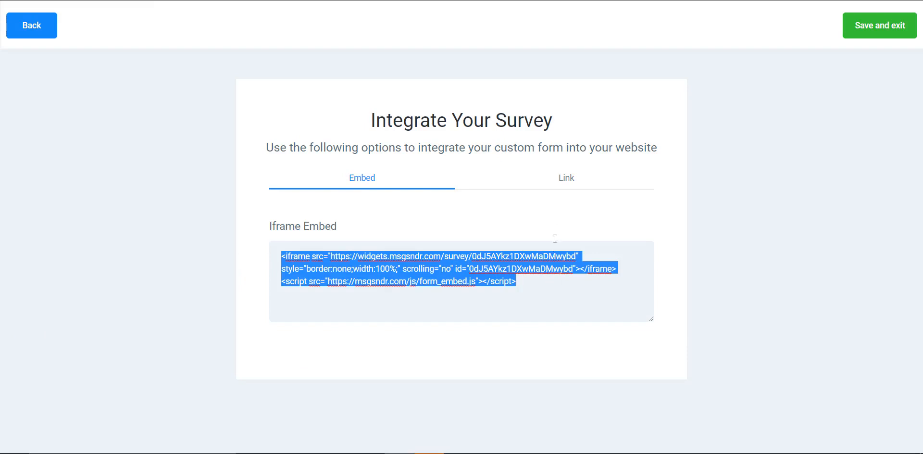
pyautogui.click(571, 187)
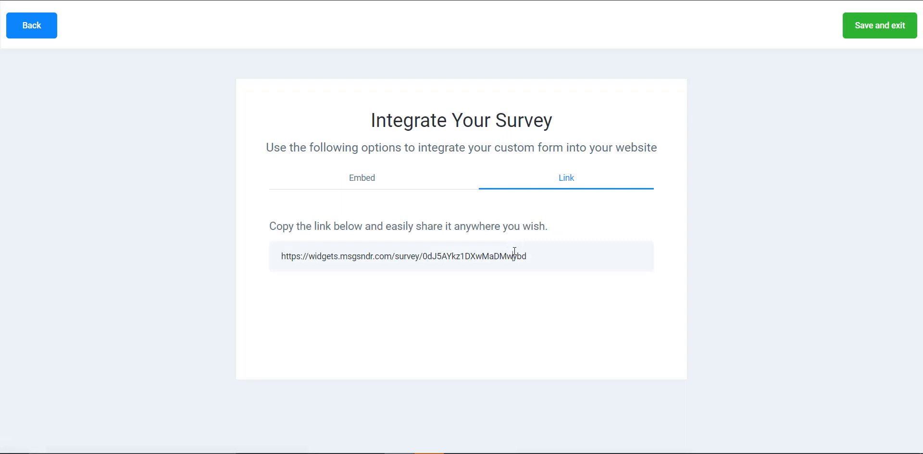
pyautogui.click(514, 255)
pyautogui.tripleClick(514, 254)
pyautogui.hotkey('ctrl', 'c')
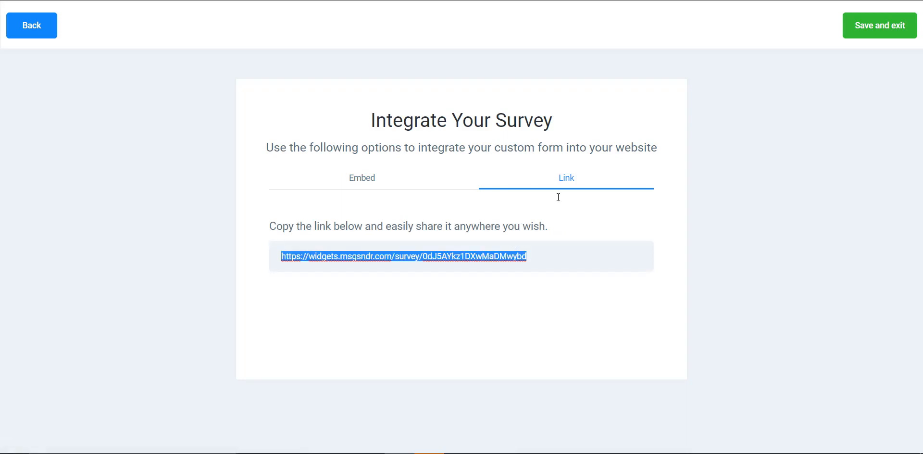
# Open the copied survey link in a new browser tab and answer the questions with Man and Success.
pyautogui.hotkey('ctrl', 't')
pyautogui.hotkey('ctrl', 'v')
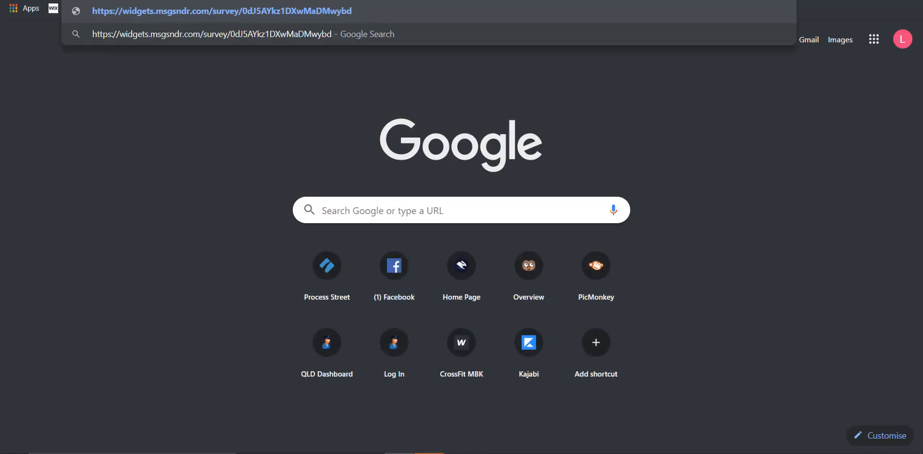
pyautogui.press('Return')
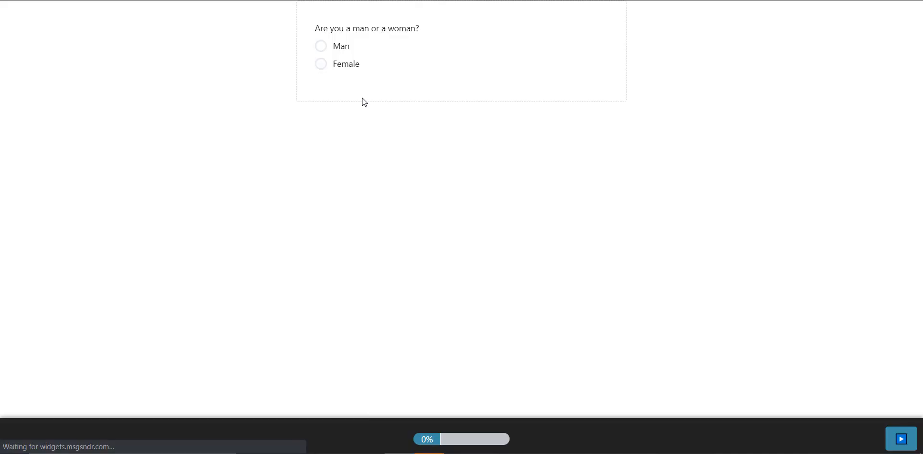
pyautogui.click(339, 47)
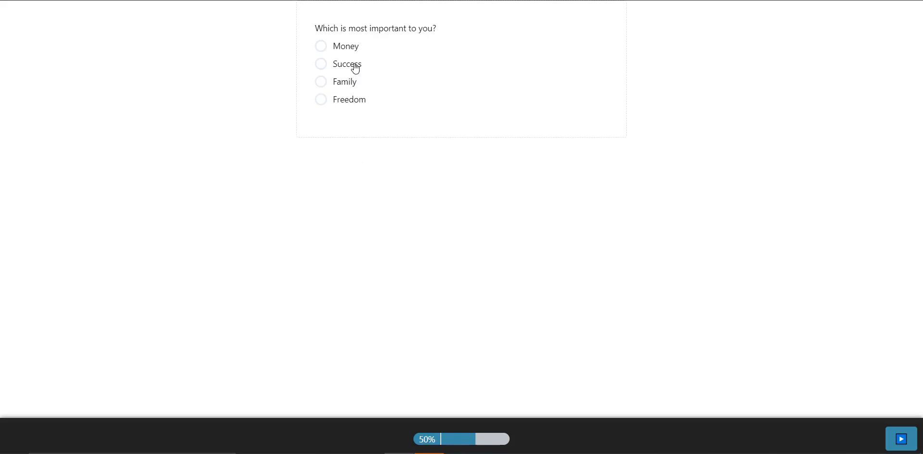
pyautogui.click(354, 68)
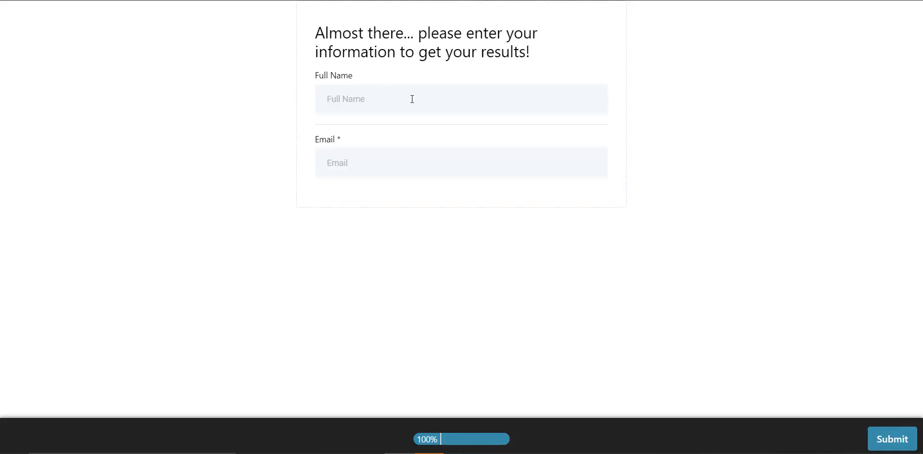
# Submit the contact form with "test" as the full name and a test e-mail address, and return to the survey builder.
pyautogui.click(412, 99)
pyautogui.write('test')
pyautogui.click(413, 162)
pyautogui.write('test')
pyautogui.click(892, 439)
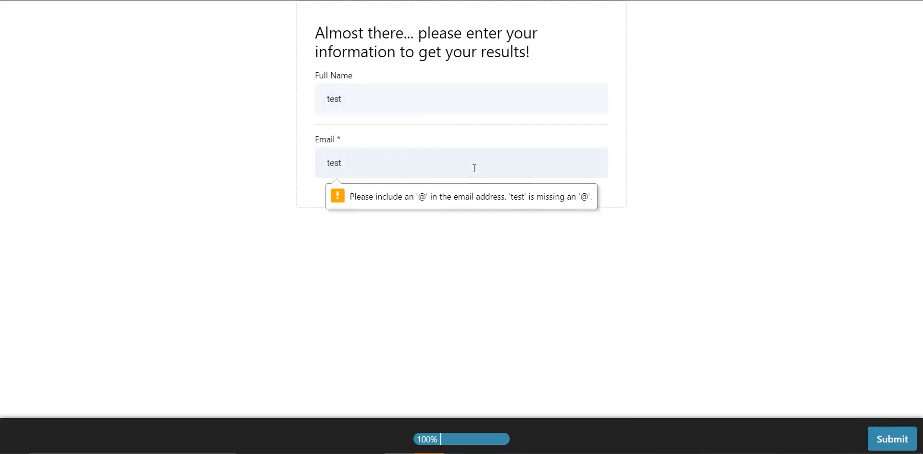
pyautogui.write('@gmail.com')
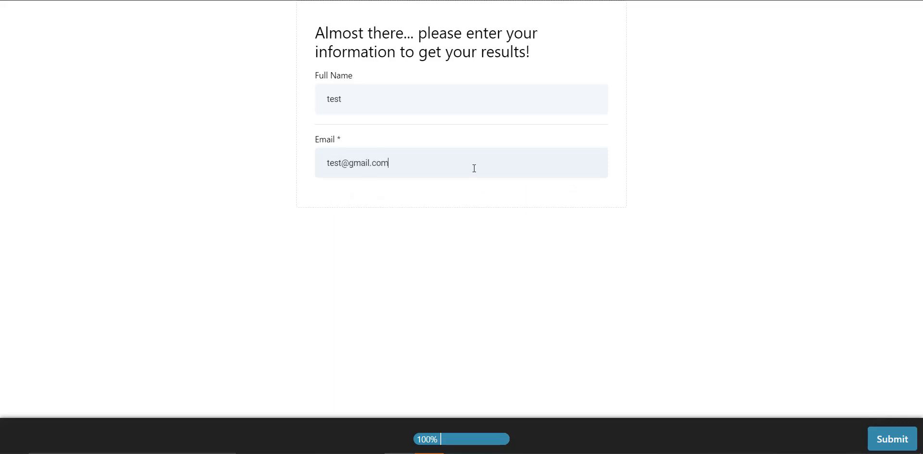
pyautogui.click(889, 447)
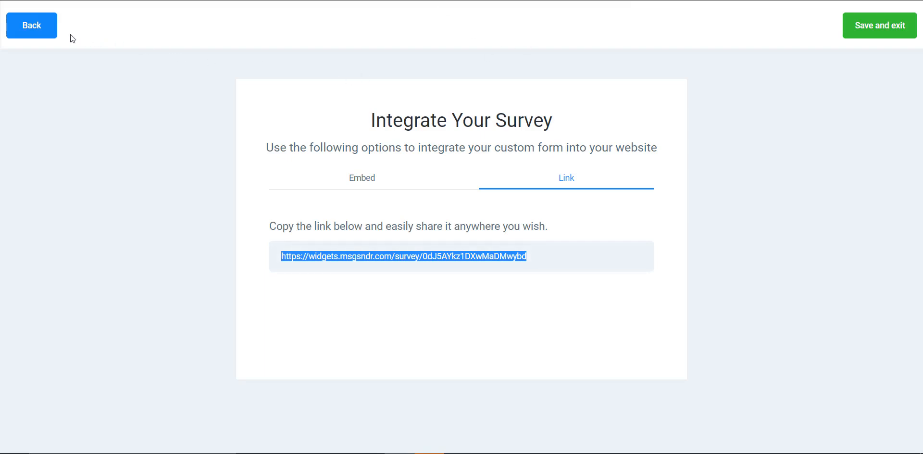
pyautogui.click(46, 33)
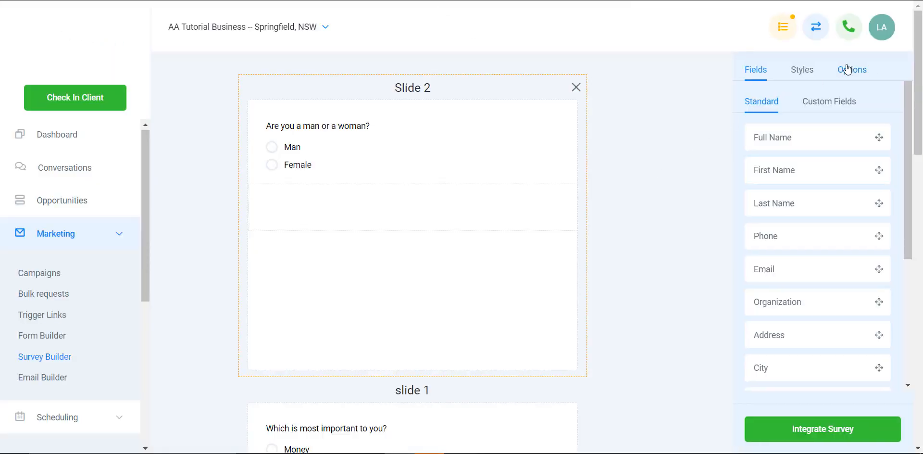
# Change the survey's On Submit action from opening a URL to showing the thank-you message.
pyautogui.click(848, 69)
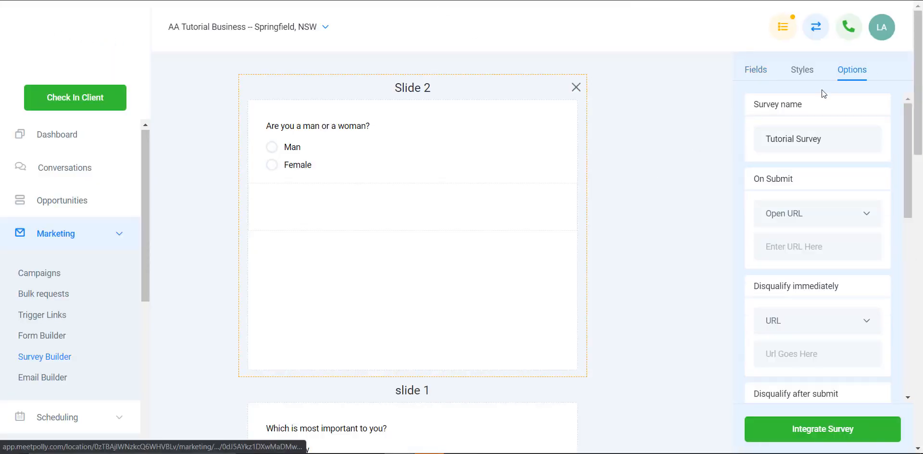
pyautogui.click(821, 224)
pyautogui.click(816, 264)
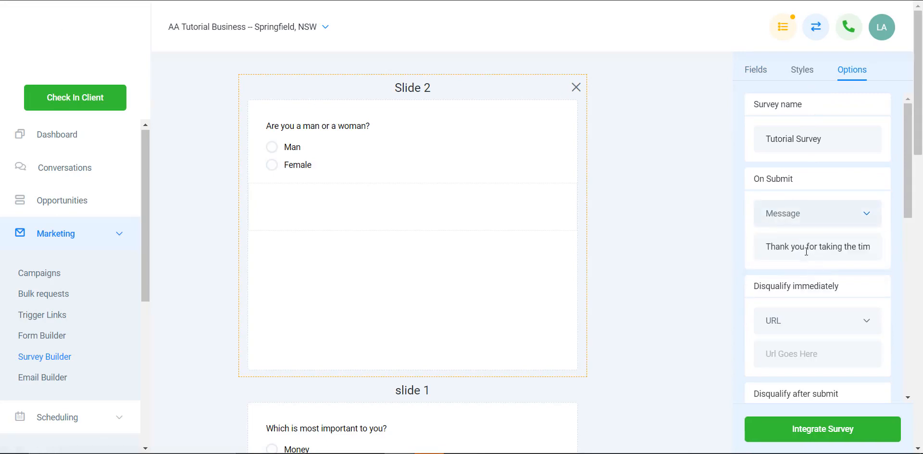
# Check the answer routing of the man-or-woman question and the survey's disqualify settings.
pyautogui.click(332, 154)
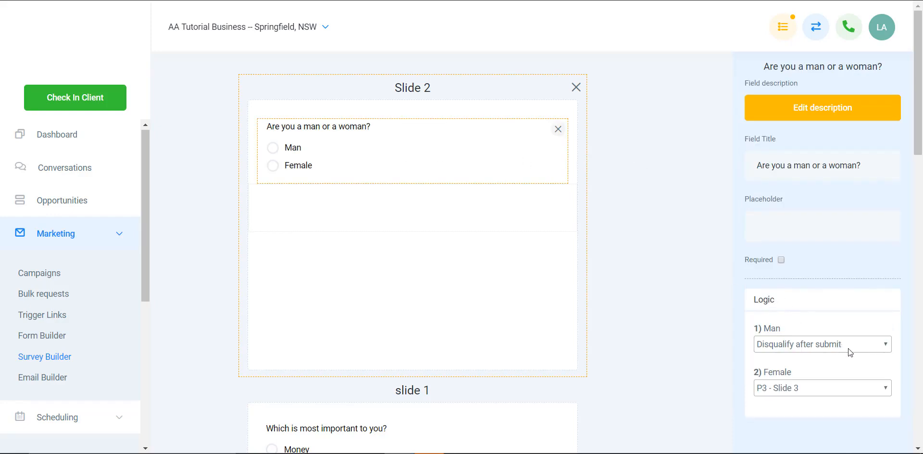
pyautogui.click(687, 193)
pyautogui.scroll(-3, 816, 238)
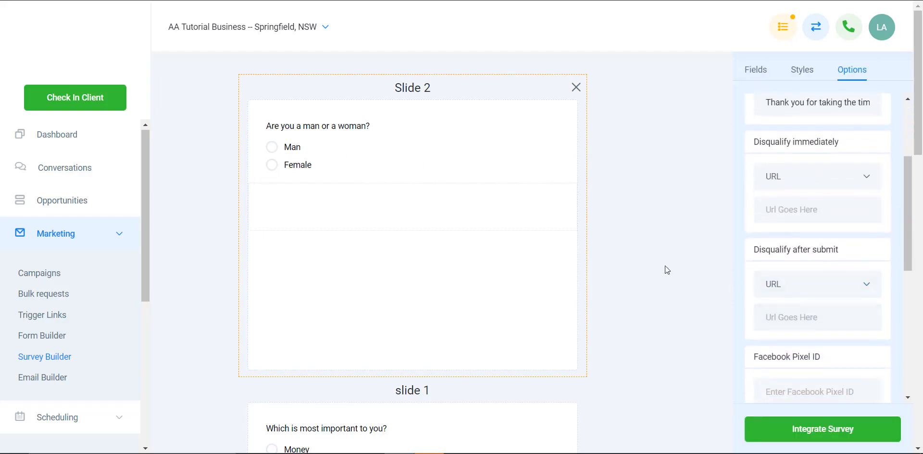
# Review the remaining slides, including the logic of the "Which is most important to you?" question and the Slide 4 heading.
pyautogui.scroll(-2, 392, 192)
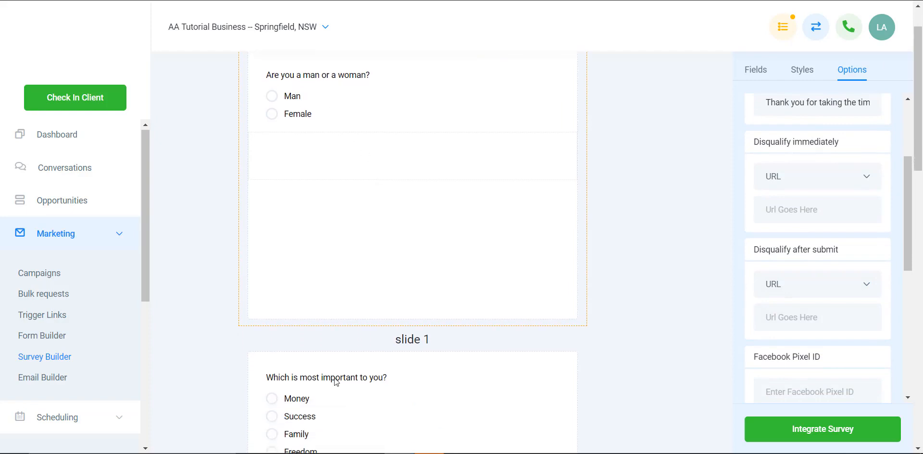
pyautogui.scroll(-3, 346, 389)
pyautogui.click(314, 263)
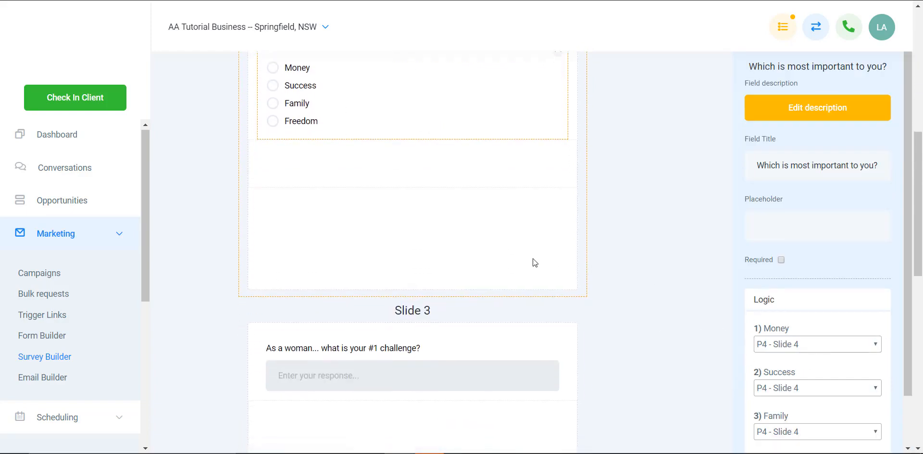
pyautogui.scroll(-4, 412, 326)
pyautogui.scroll(-4, 443, 296)
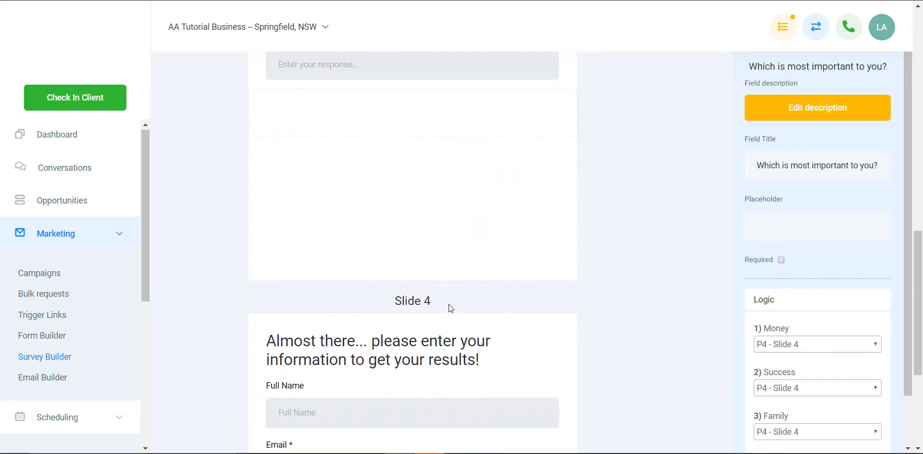
pyautogui.click(550, 314)
pyautogui.scroll(-4, 577, 315)
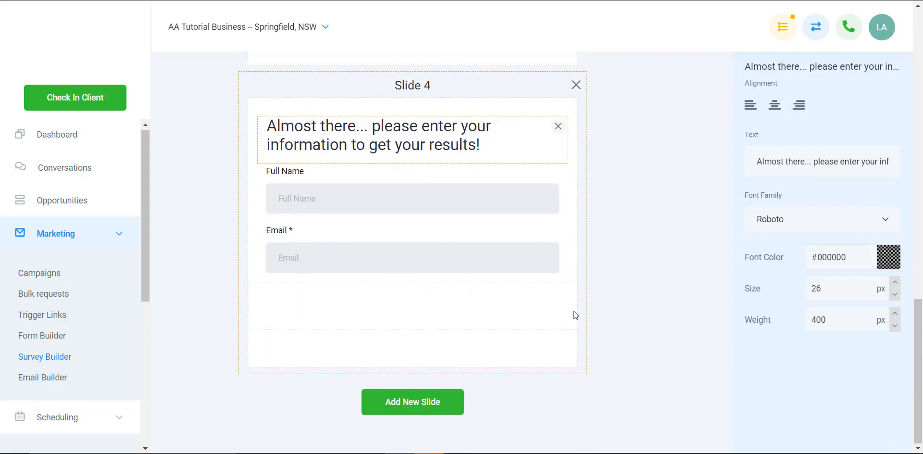
pyautogui.scroll(19, 413, 253)
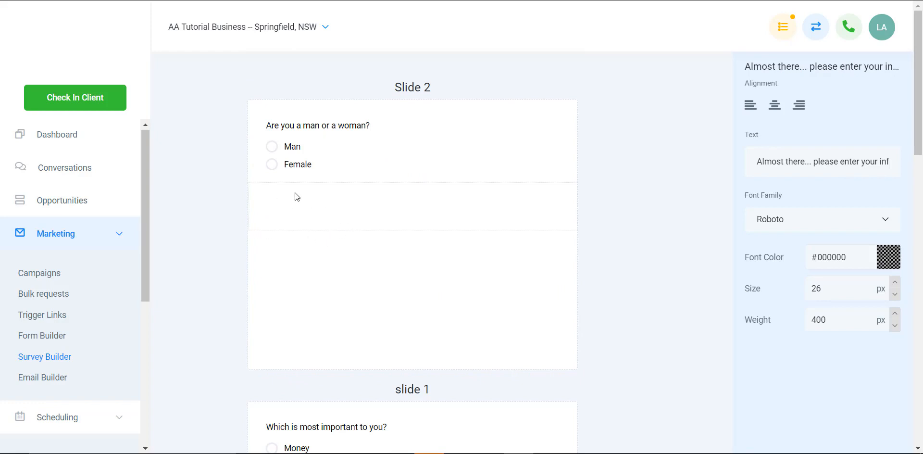
# Open the test submission's record in Contacts and display its additional info with the survey answers.
pyautogui.scroll(-4, 56, 318)
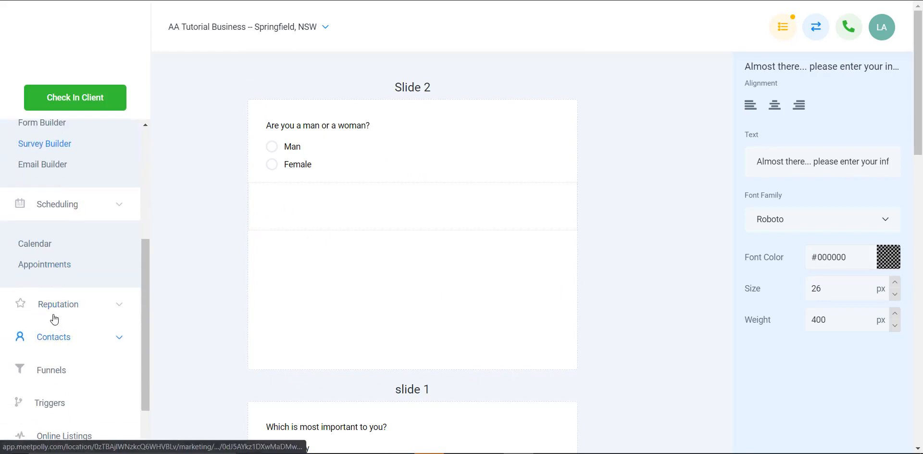
pyautogui.click(61, 337)
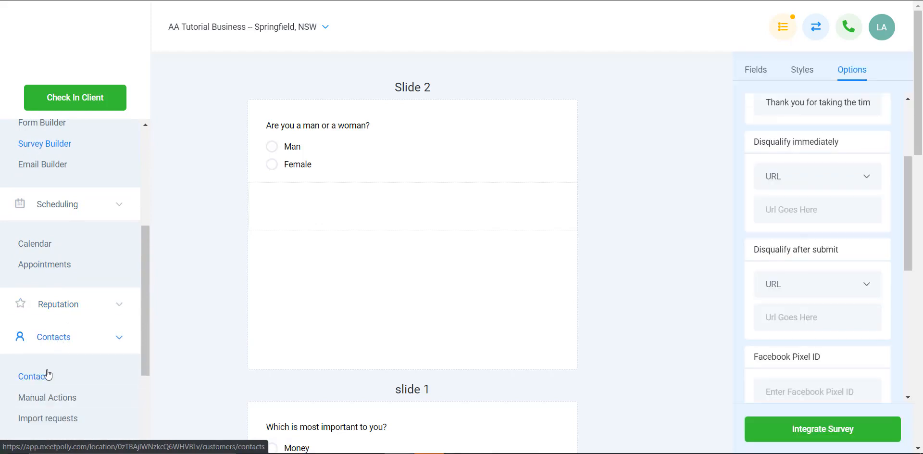
pyautogui.click(48, 375)
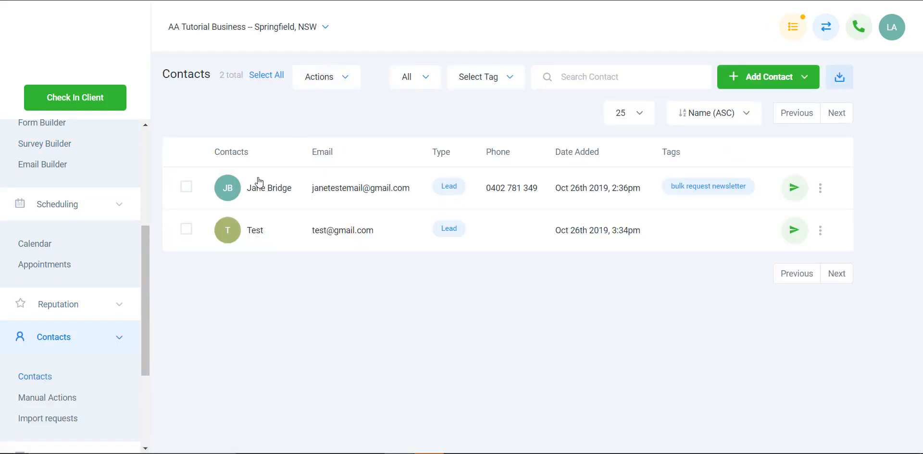
pyautogui.click(262, 232)
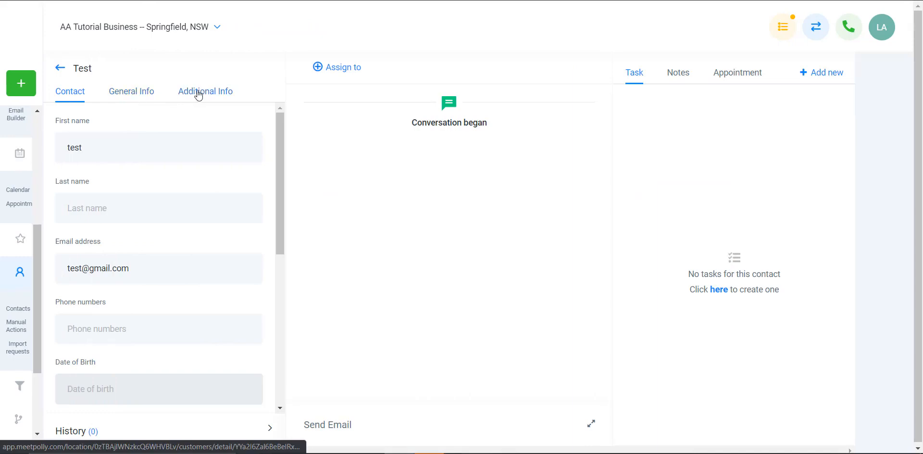
pyautogui.click(202, 91)
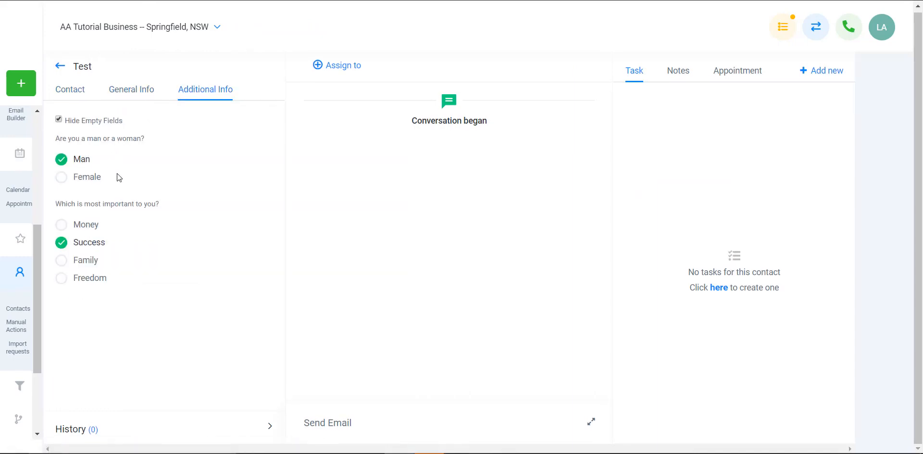
# Turn off Hide Empty Fields for the test contact and look through all its survey fields.
pyautogui.click(58, 119)
pyautogui.click(58, 120)
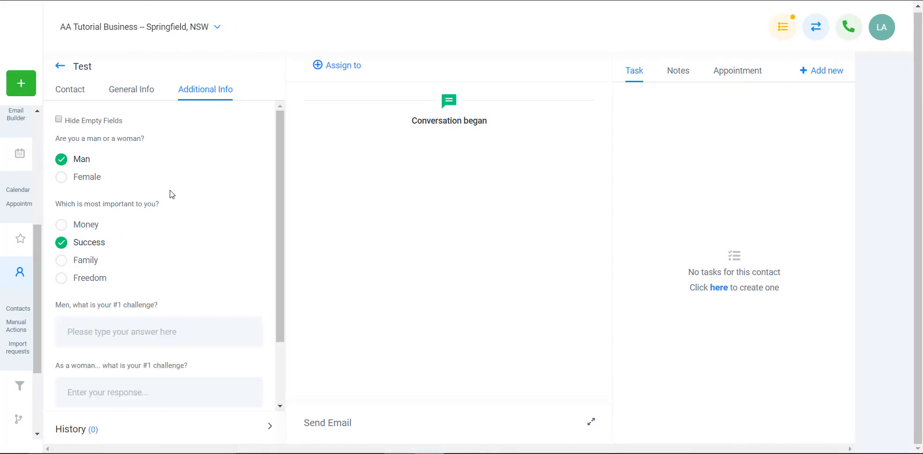
pyautogui.scroll(-3, 174, 200)
pyautogui.scroll(3, 174, 200)
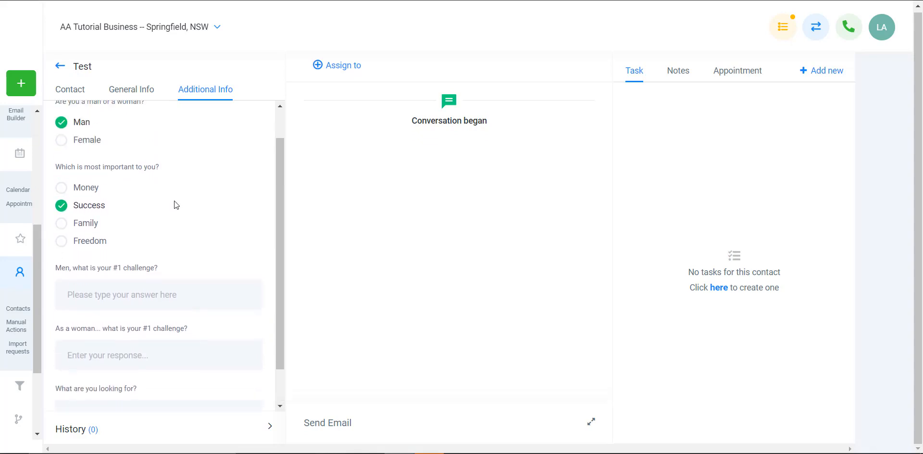
# Hide the empty fields again, try changing the contact's gender answer to Female, and restore it to Man.
pyautogui.click(59, 119)
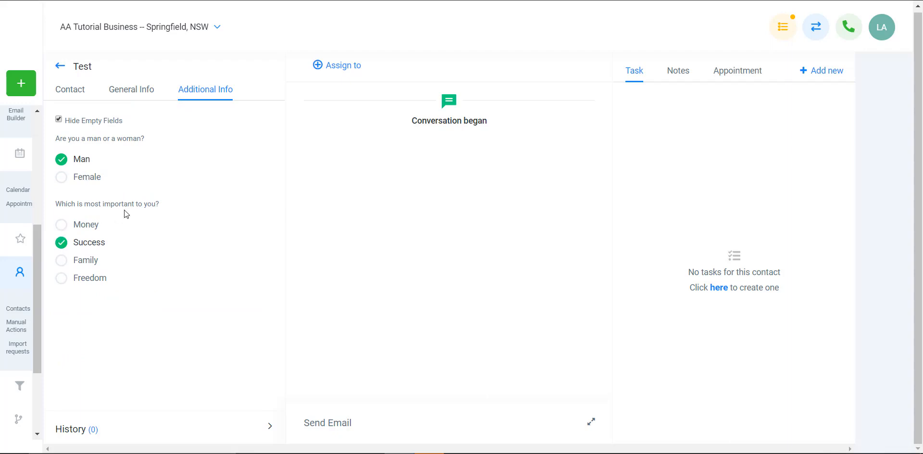
pyautogui.click(61, 177)
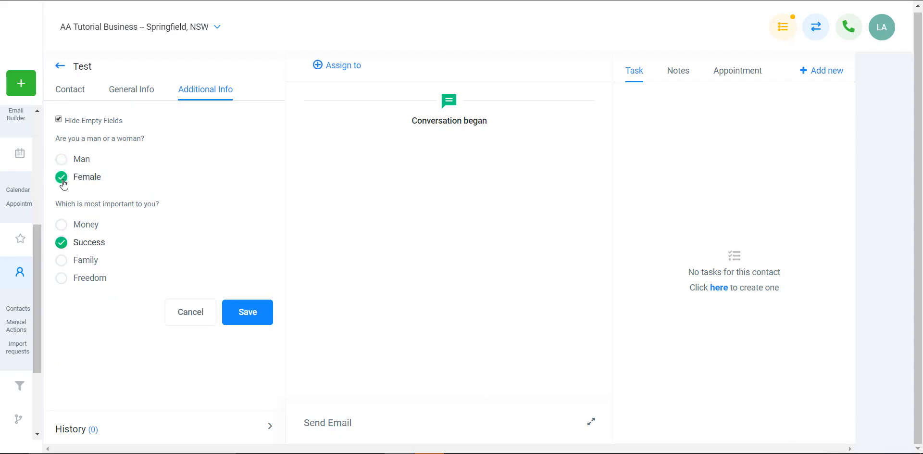
pyautogui.click(62, 161)
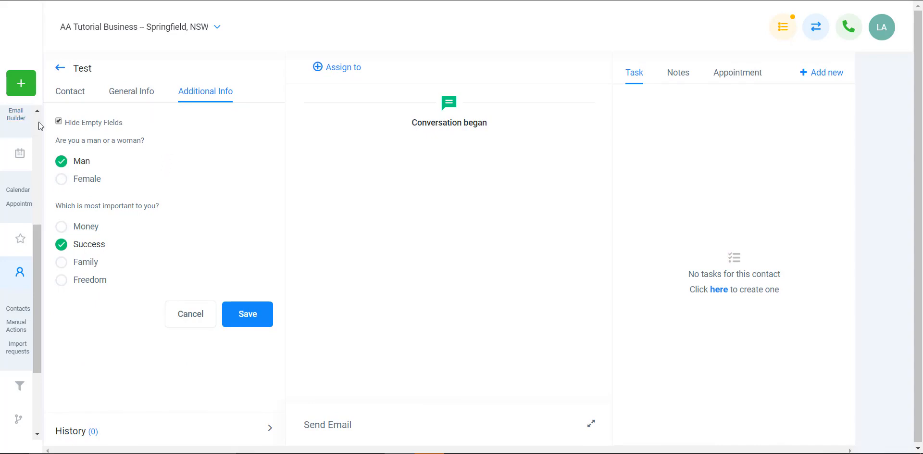
# Show the contact's empty fields once more and examine the unanswered challenge questions that can be filled in manually.
pyautogui.click(59, 121)
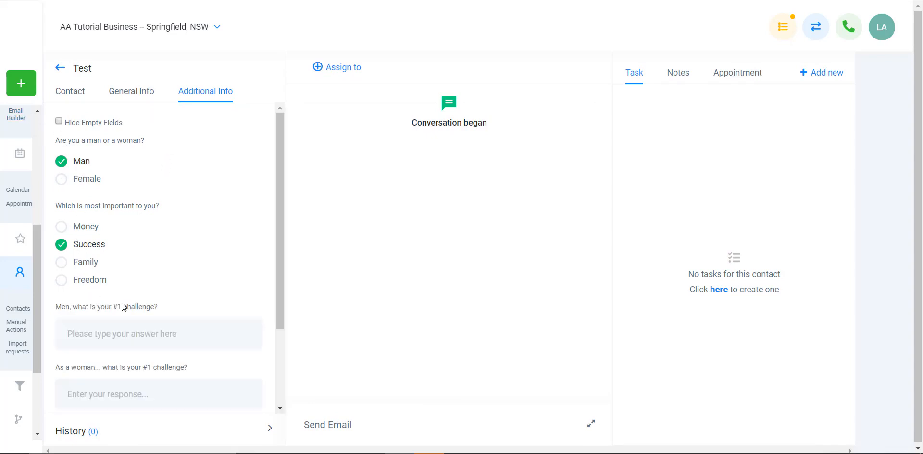
pyautogui.scroll(-2, 122, 301)
pyautogui.click(125, 331)
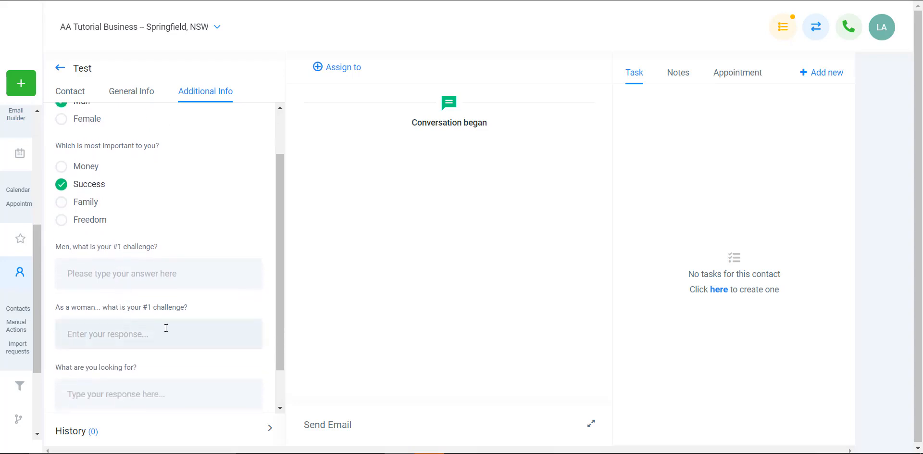
pyautogui.scroll(-1, 165, 329)
pyautogui.scroll(3, 165, 319)
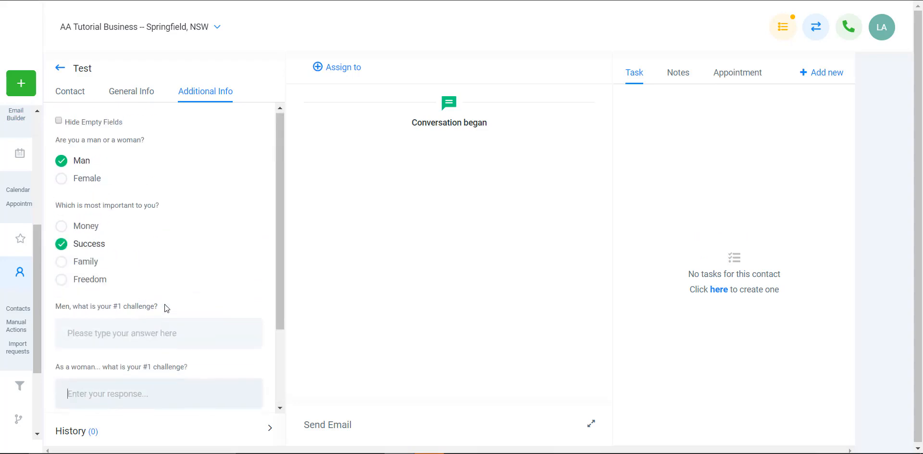